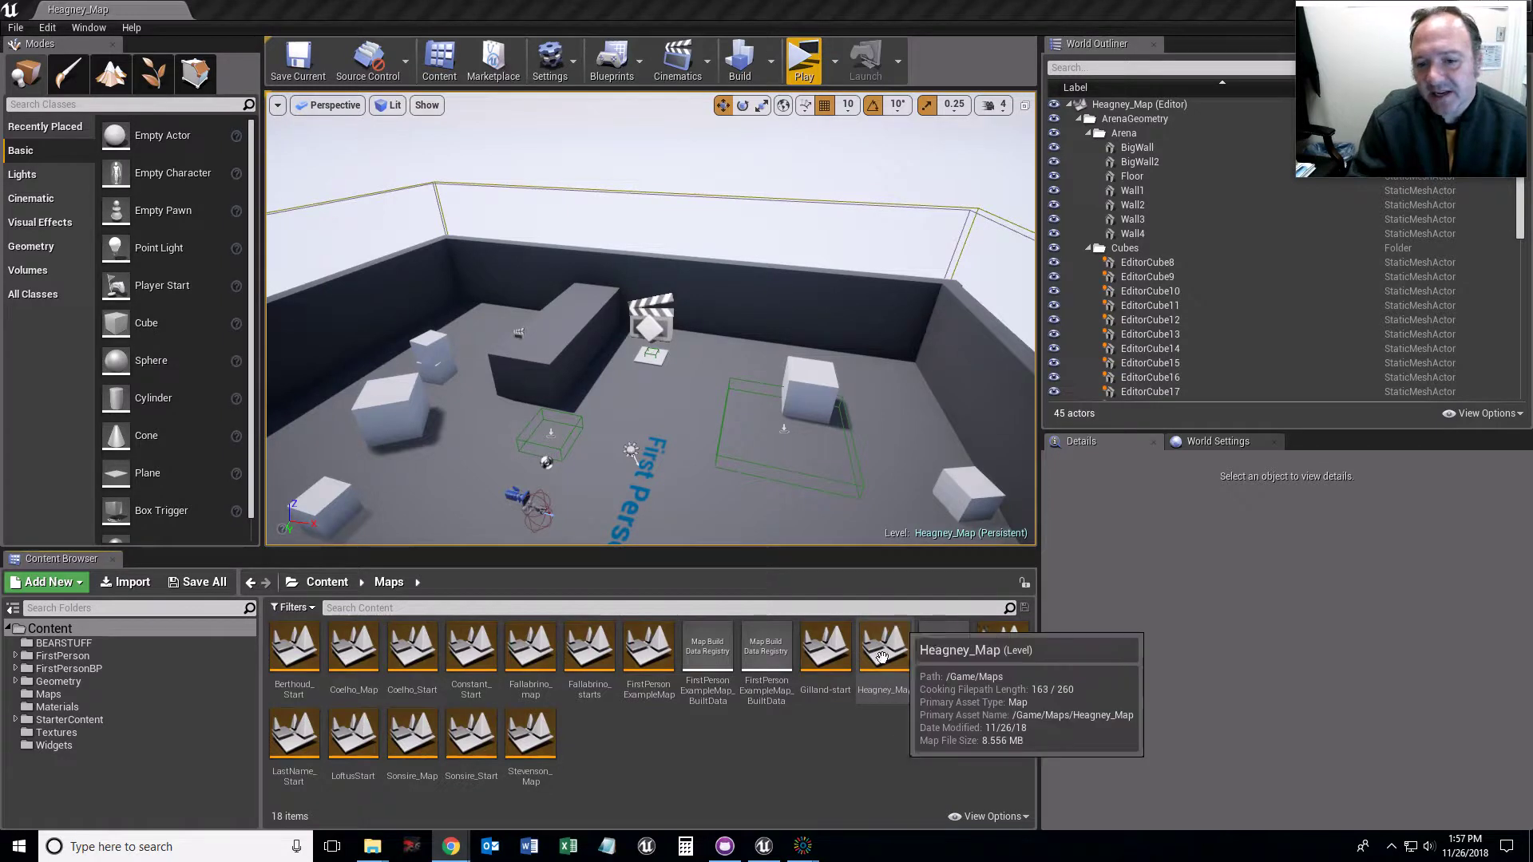
- Play-test the Heagney_Map level by walking forward in the standalone preview, and exit the preview
{"action": "left_click", "coordinate": [806, 56]}
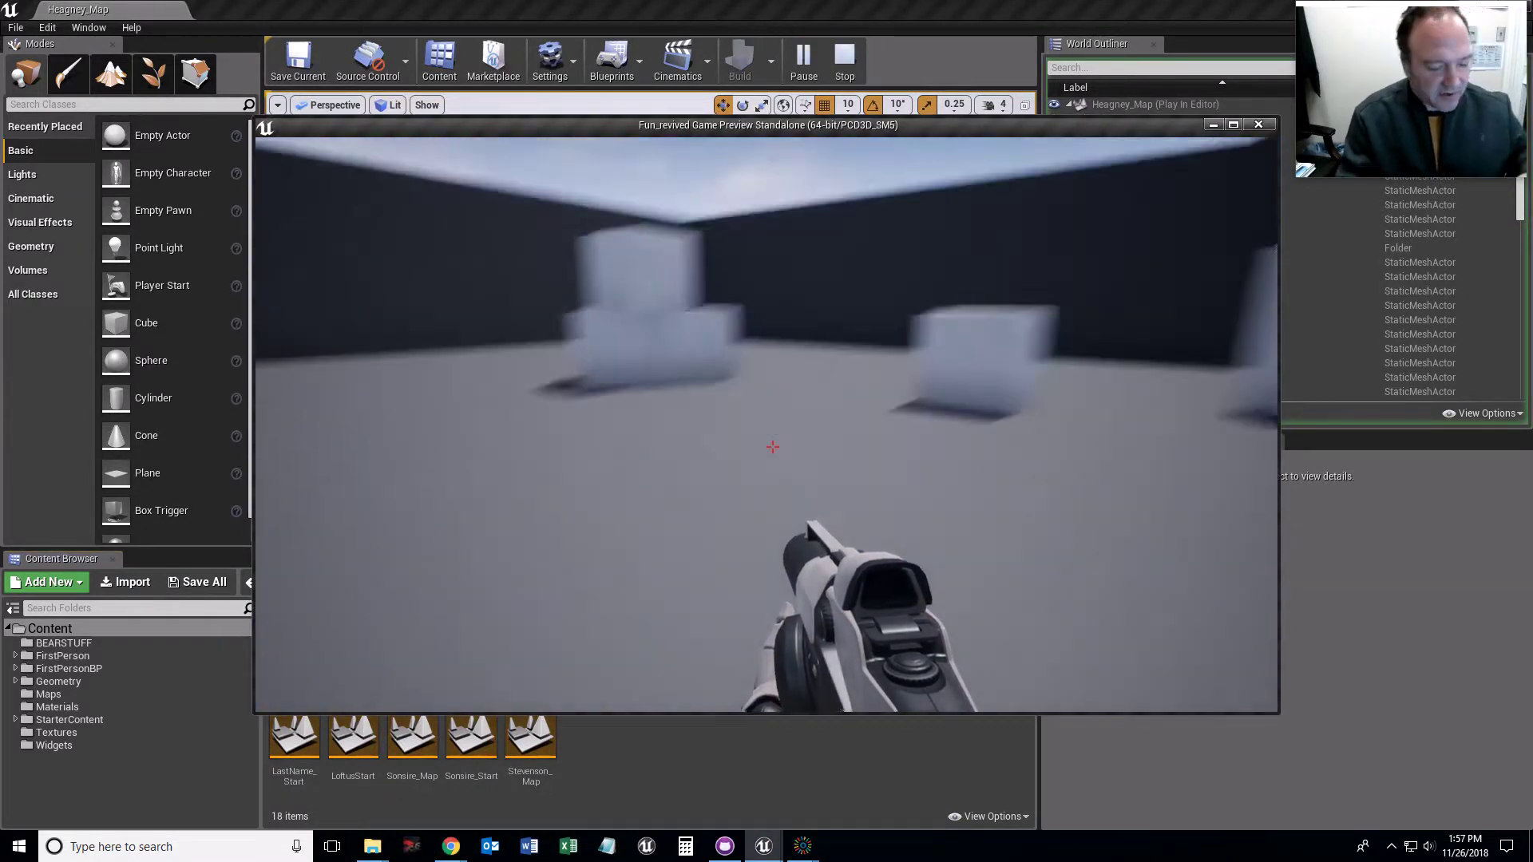
{"action": "key", "text": "w"}
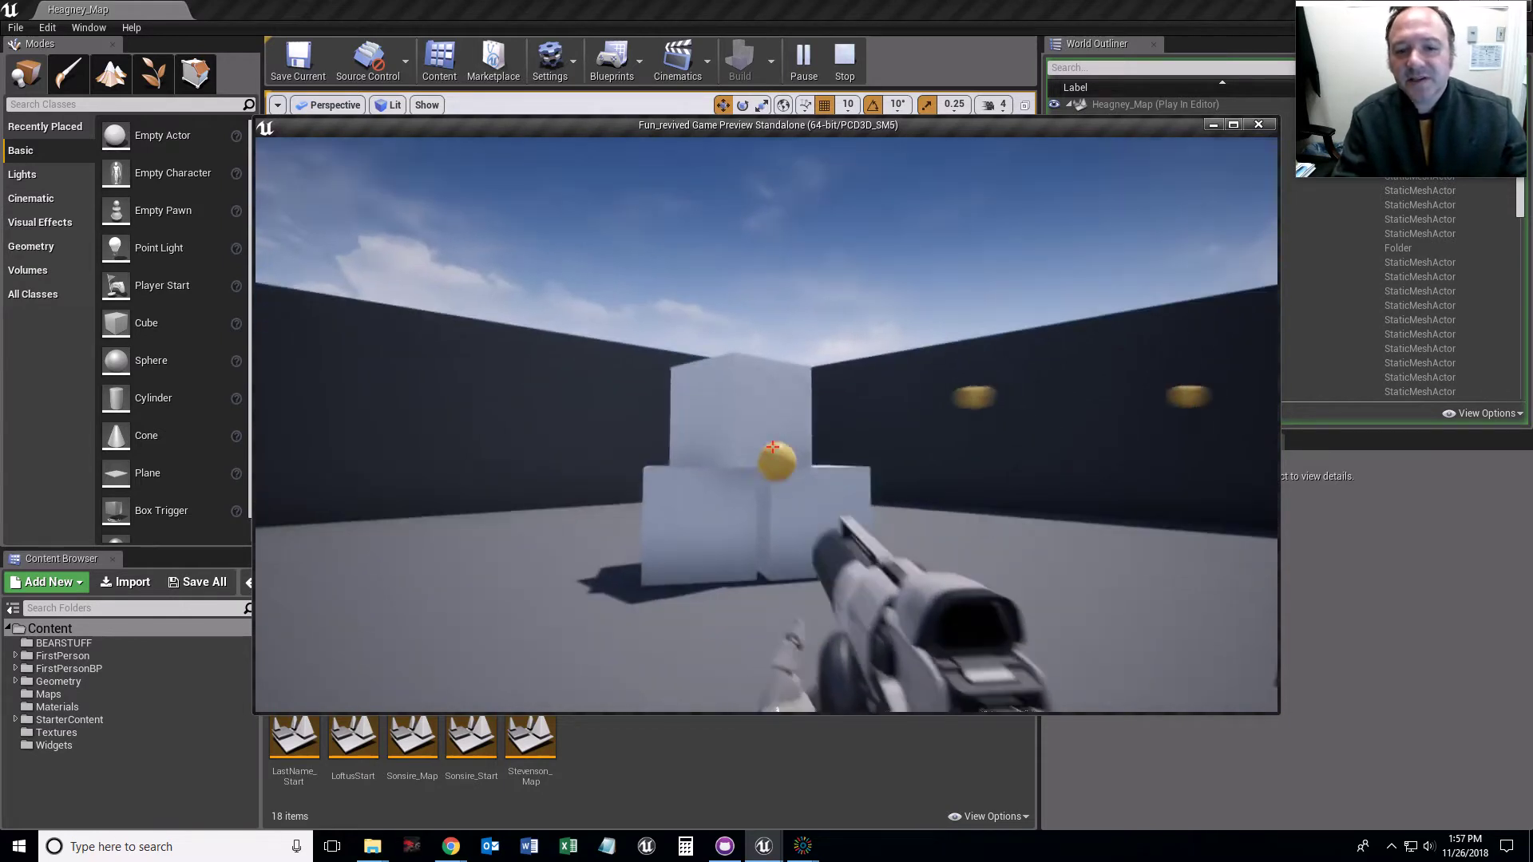
{"action": "key", "text": "Escape"}
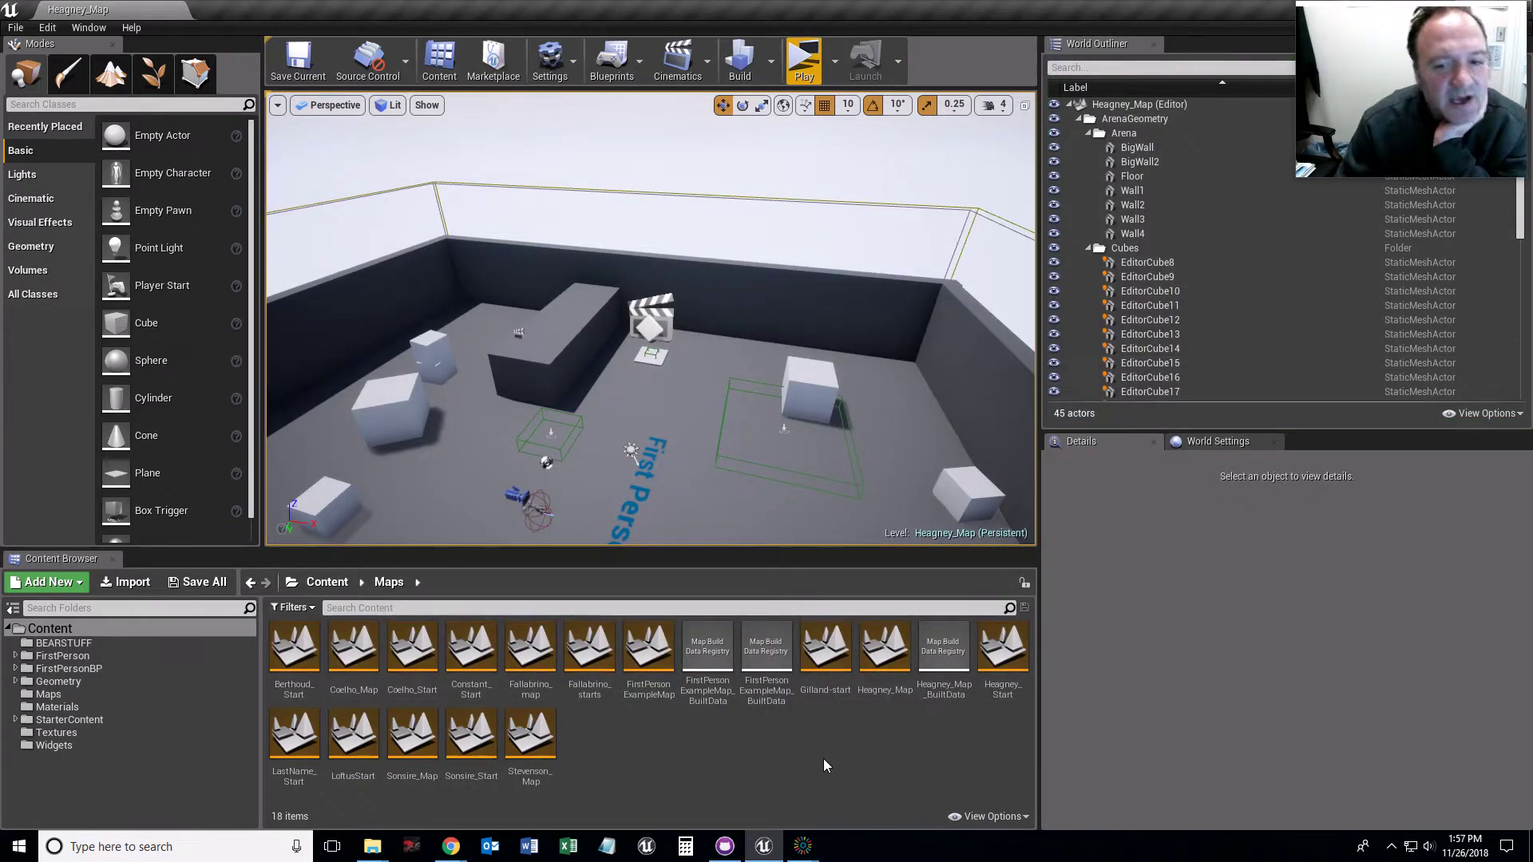
- Open the Heagney_Start level and play-test it, starting the game through Begin Play and exiting the preview
{"action": "double_click", "coordinate": [1003, 646]}
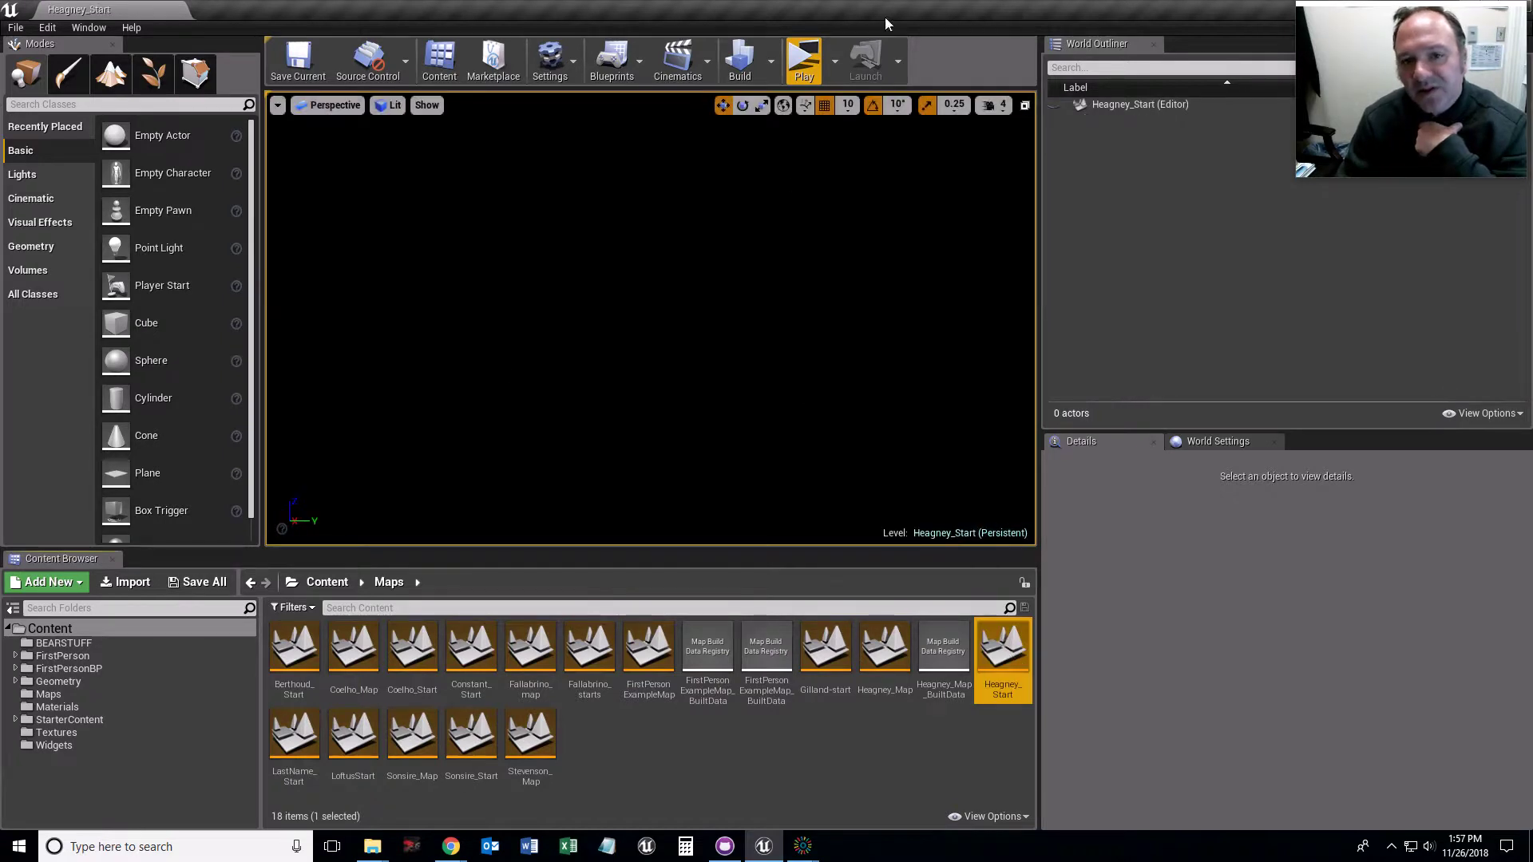
{"action": "left_click", "coordinate": [803, 62]}
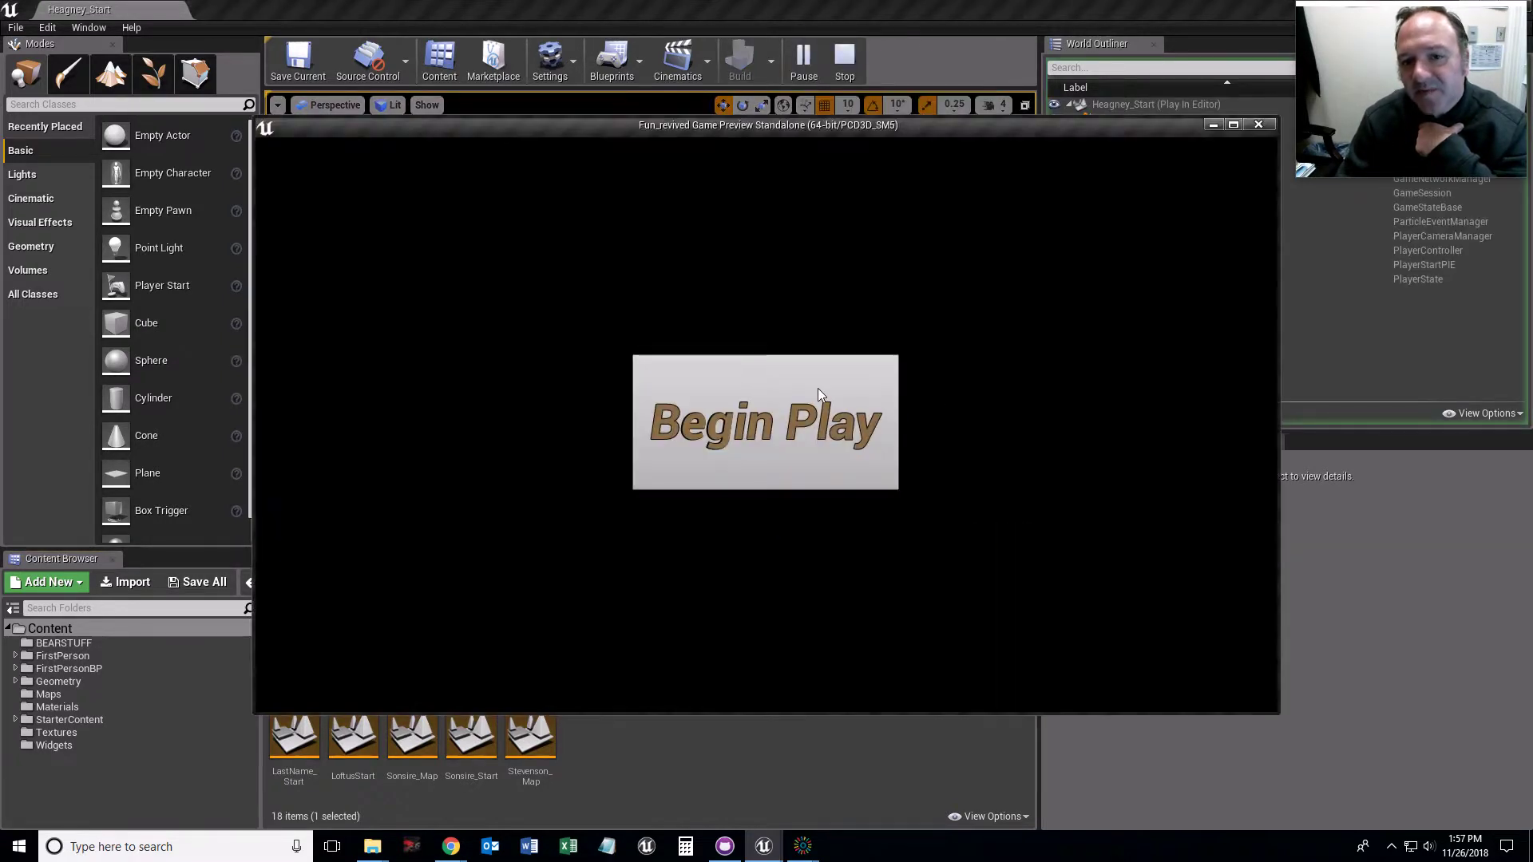
{"action": "left_click", "coordinate": [856, 387]}
{"action": "left_click", "coordinate": [769, 431]}
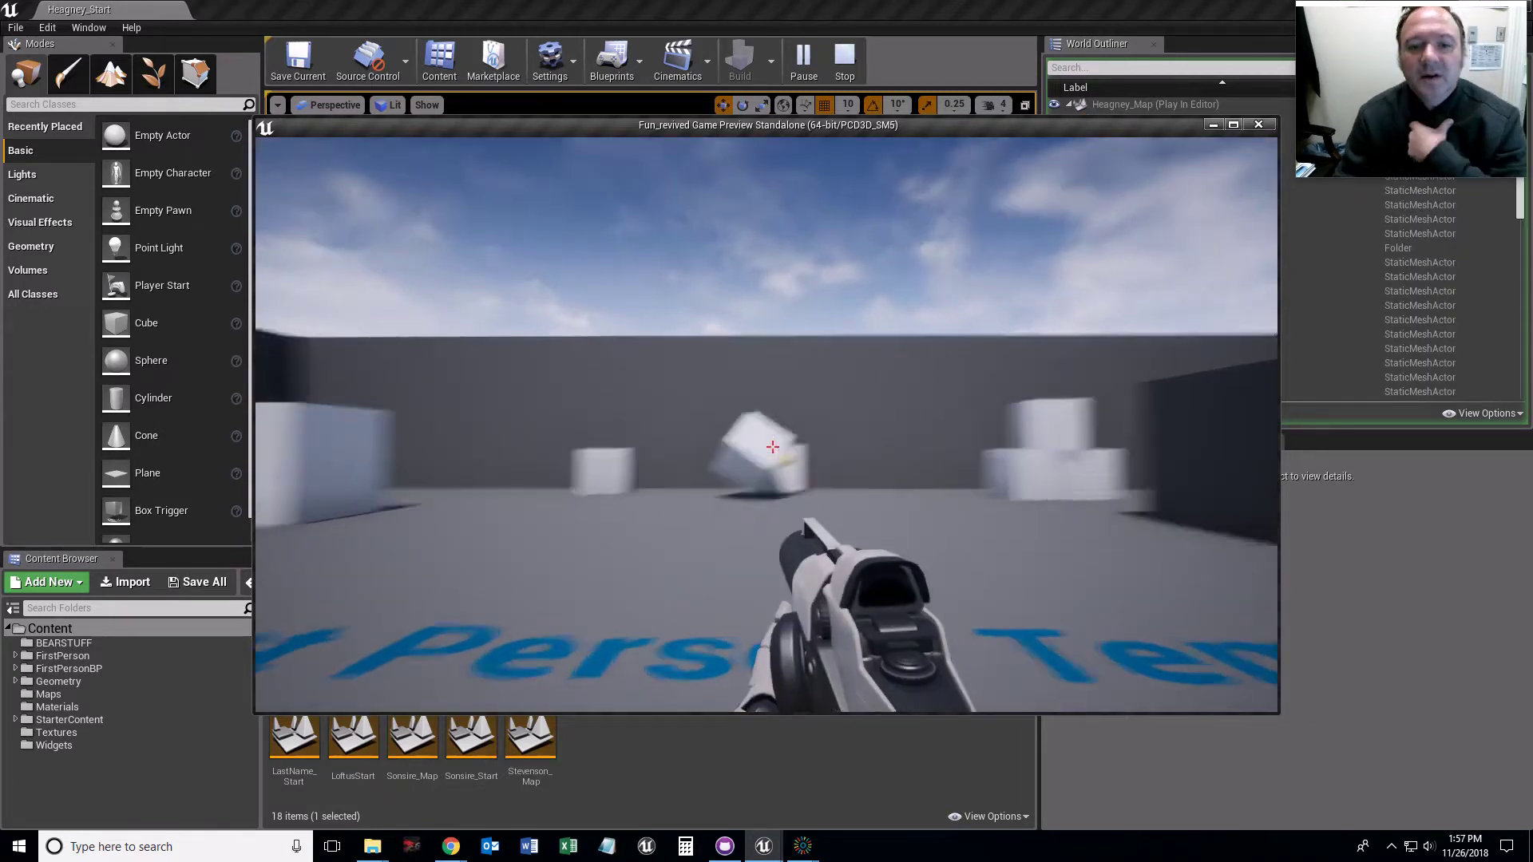
{"action": "key", "text": "Escape"}
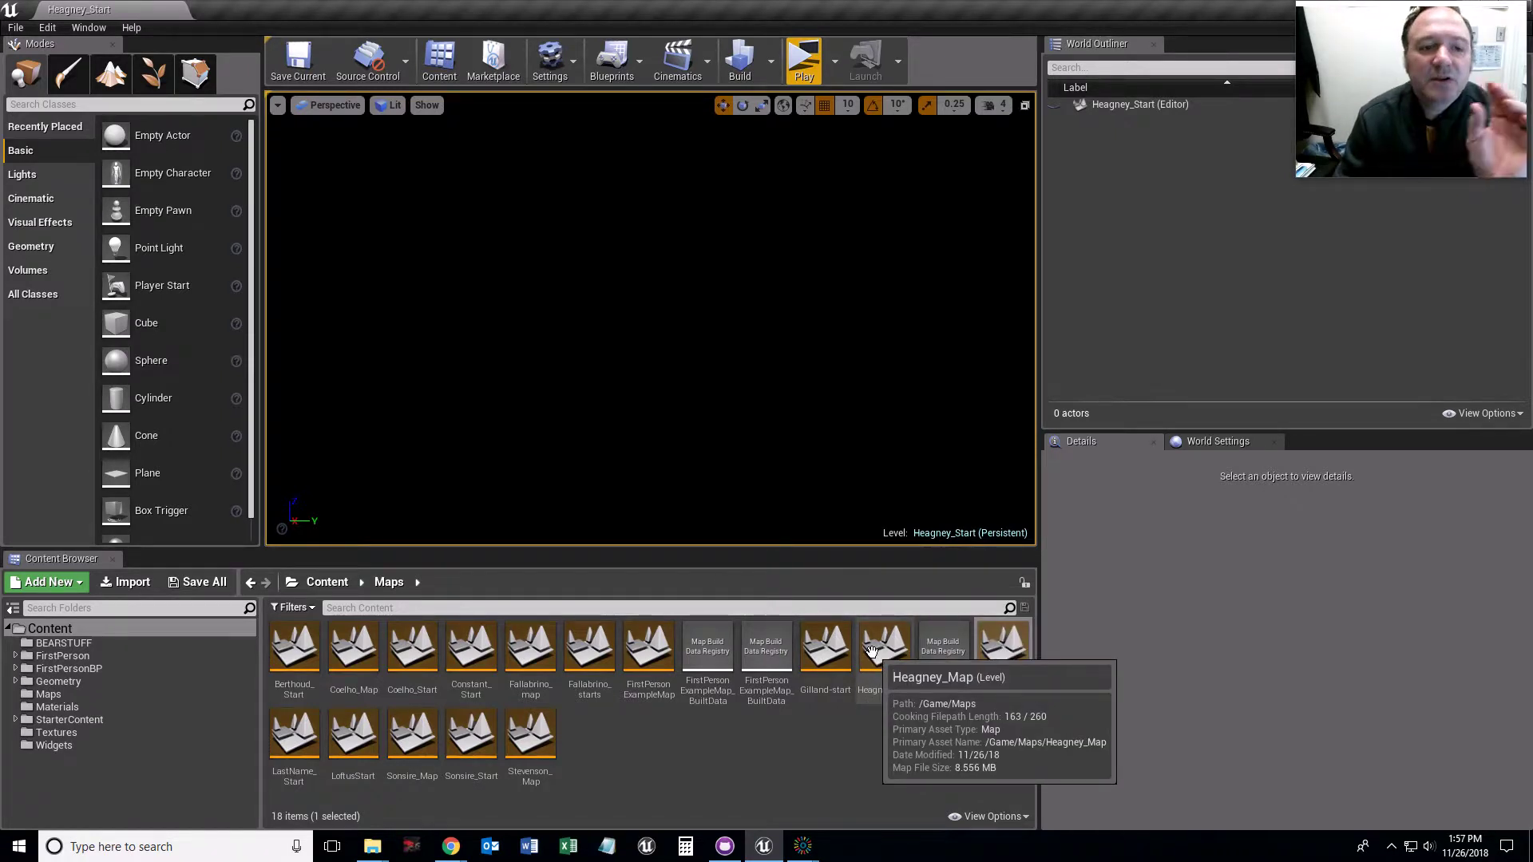
- Look over the target platforms for packaging the project, including the Windows 32-bit and 64-bit options
{"action": "left_click", "coordinate": [14, 28]}
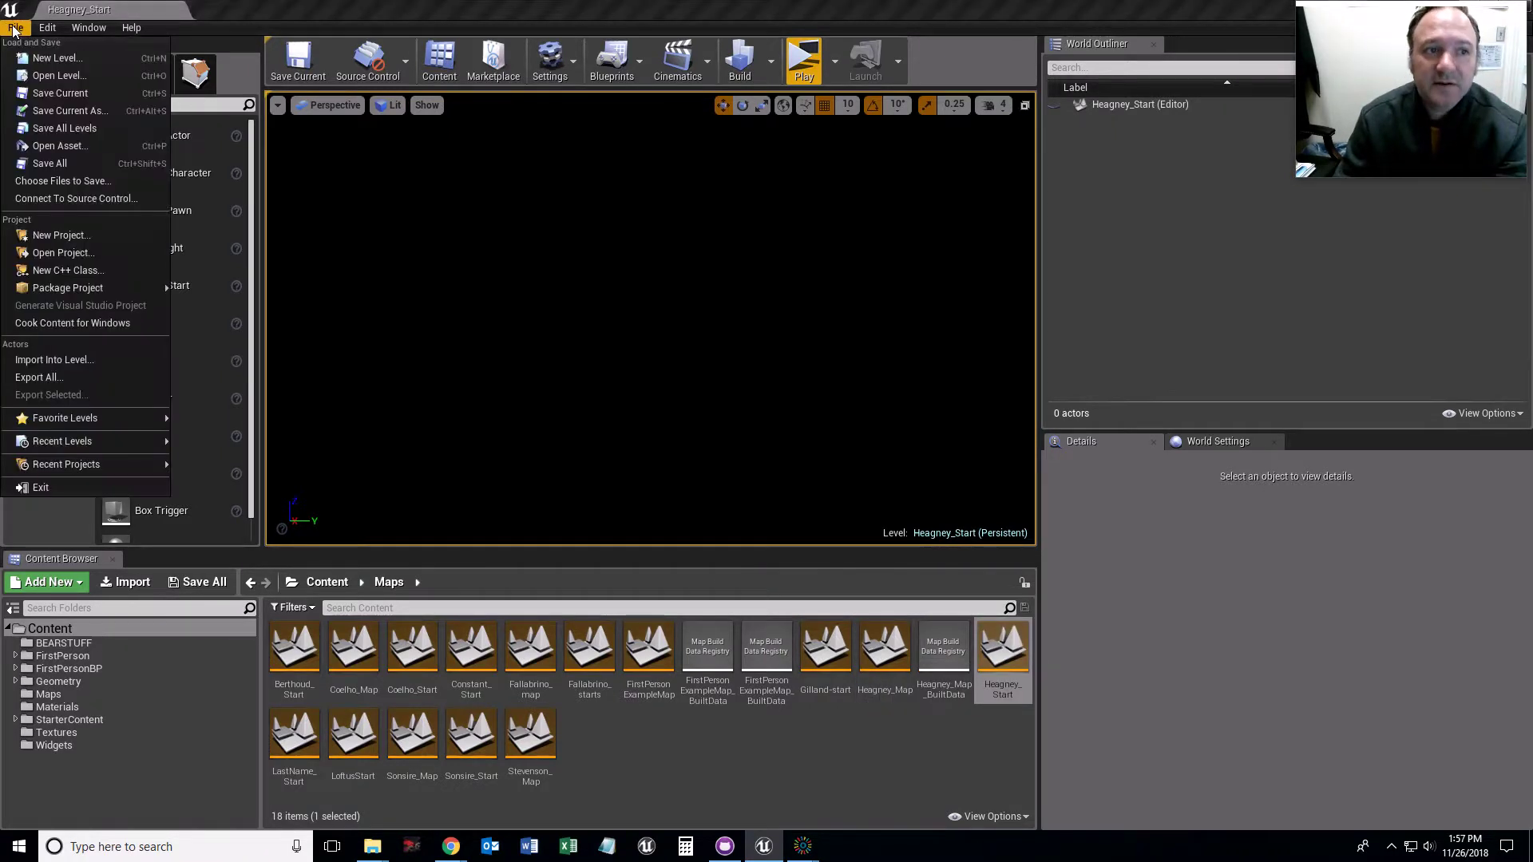
{"action": "mouse_move", "coordinate": [46, 285]}
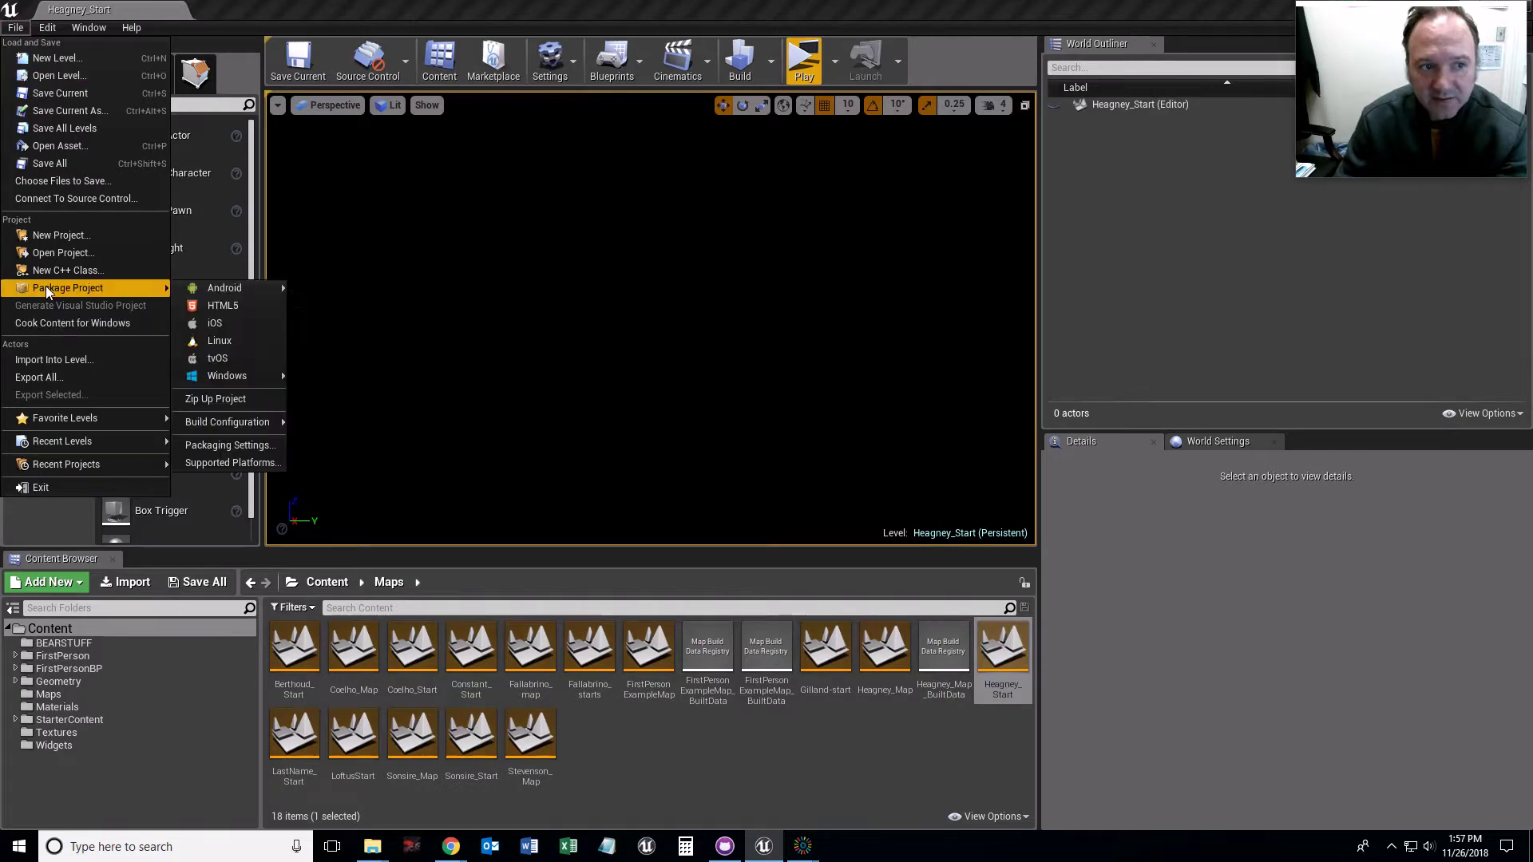
{"action": "mouse_move", "coordinate": [261, 378]}
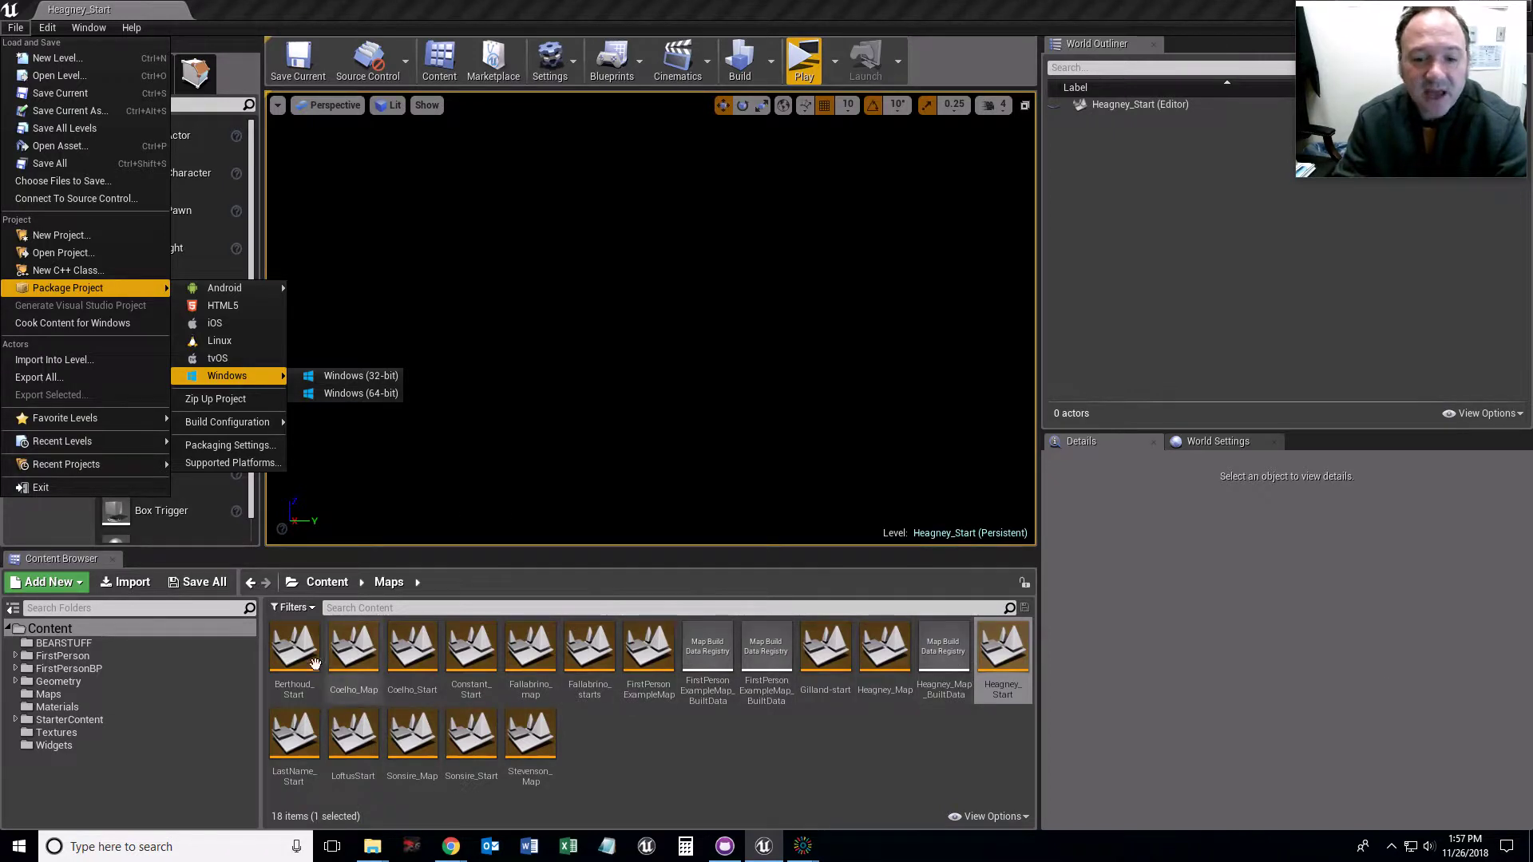
{"action": "left_click", "coordinate": [861, 797]}
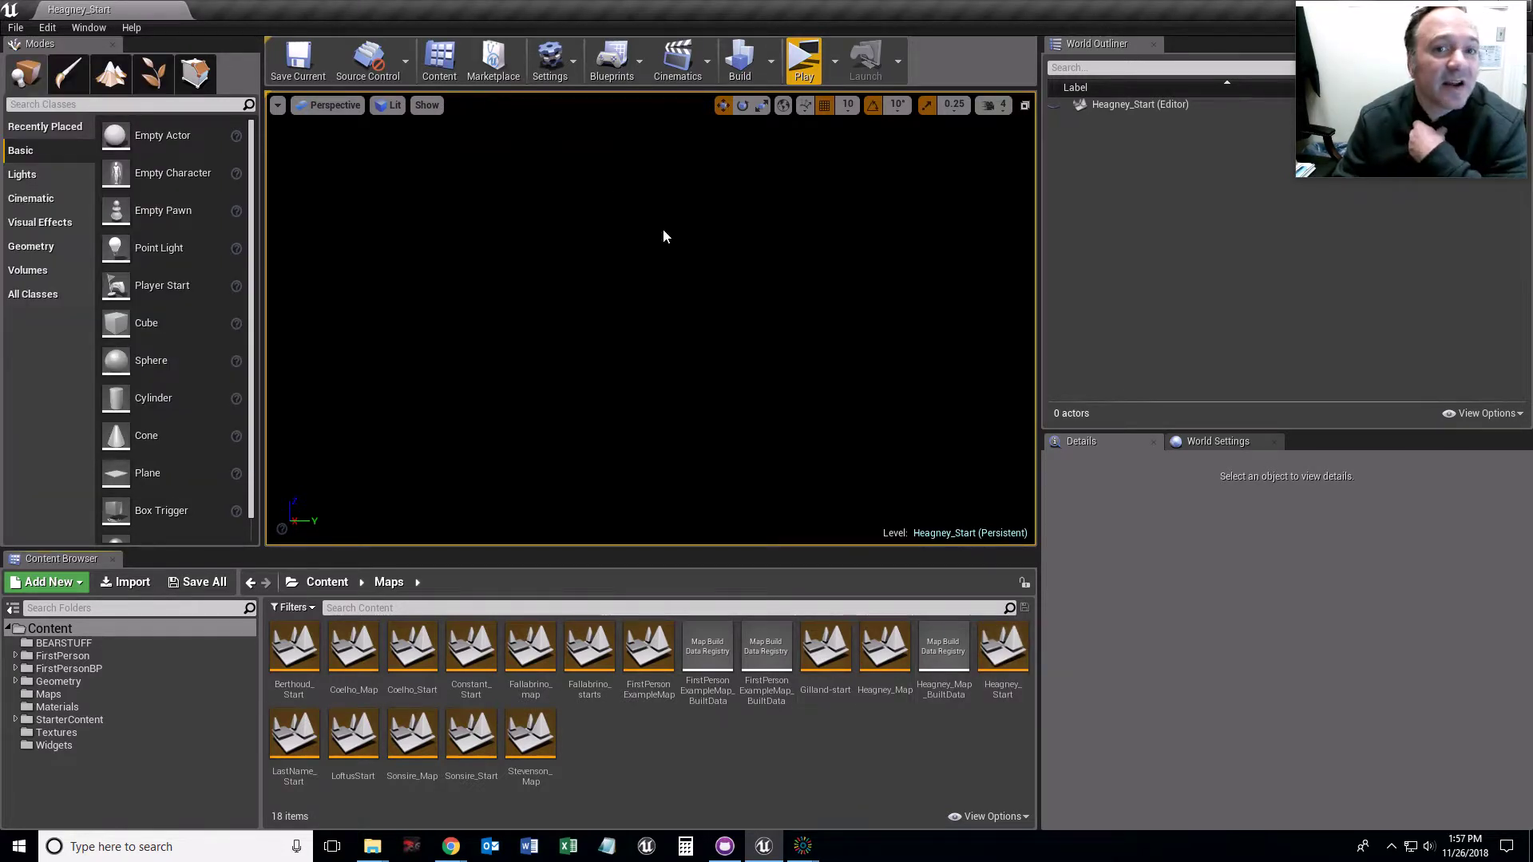
- Open the project's Maps & Modes settings and move the settings window higher
{"action": "left_click", "coordinate": [568, 60]}
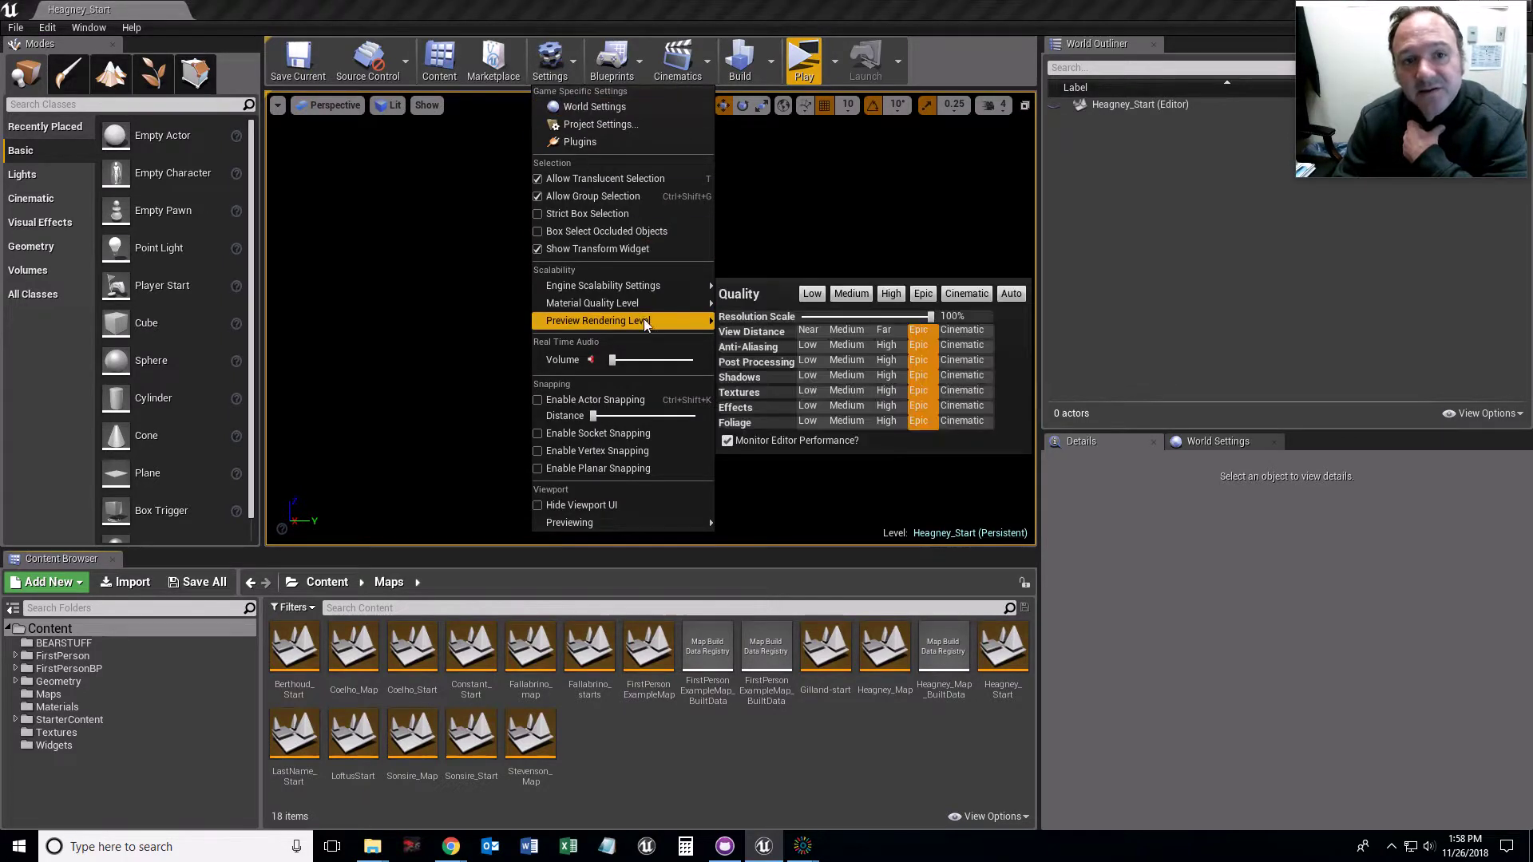
{"action": "left_click", "coordinate": [603, 126]}
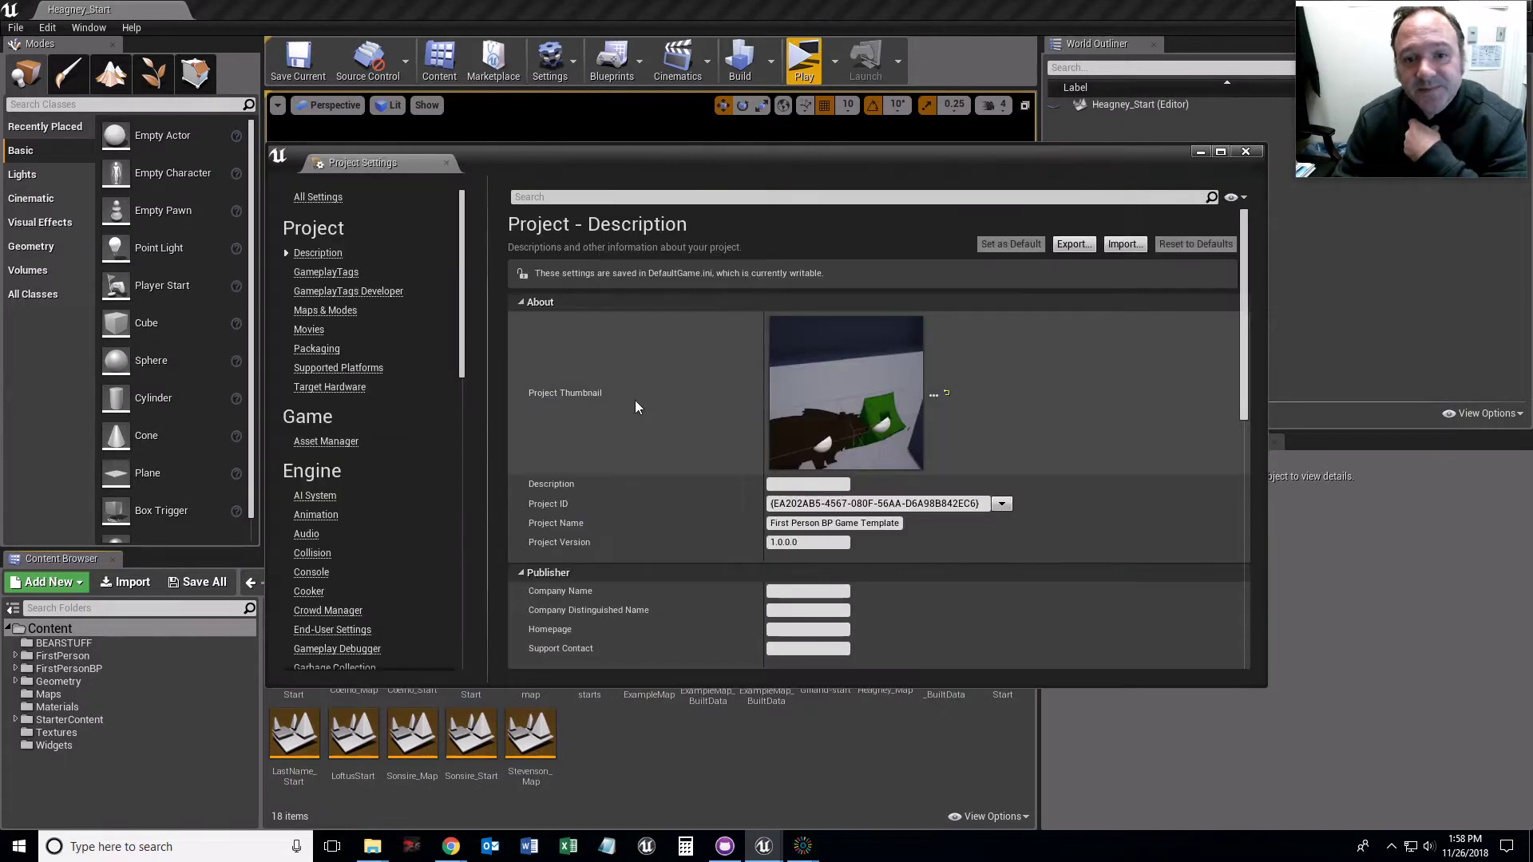
{"action": "left_click_drag", "start_coordinate": [726, 166], "coordinate": [708, 87]}
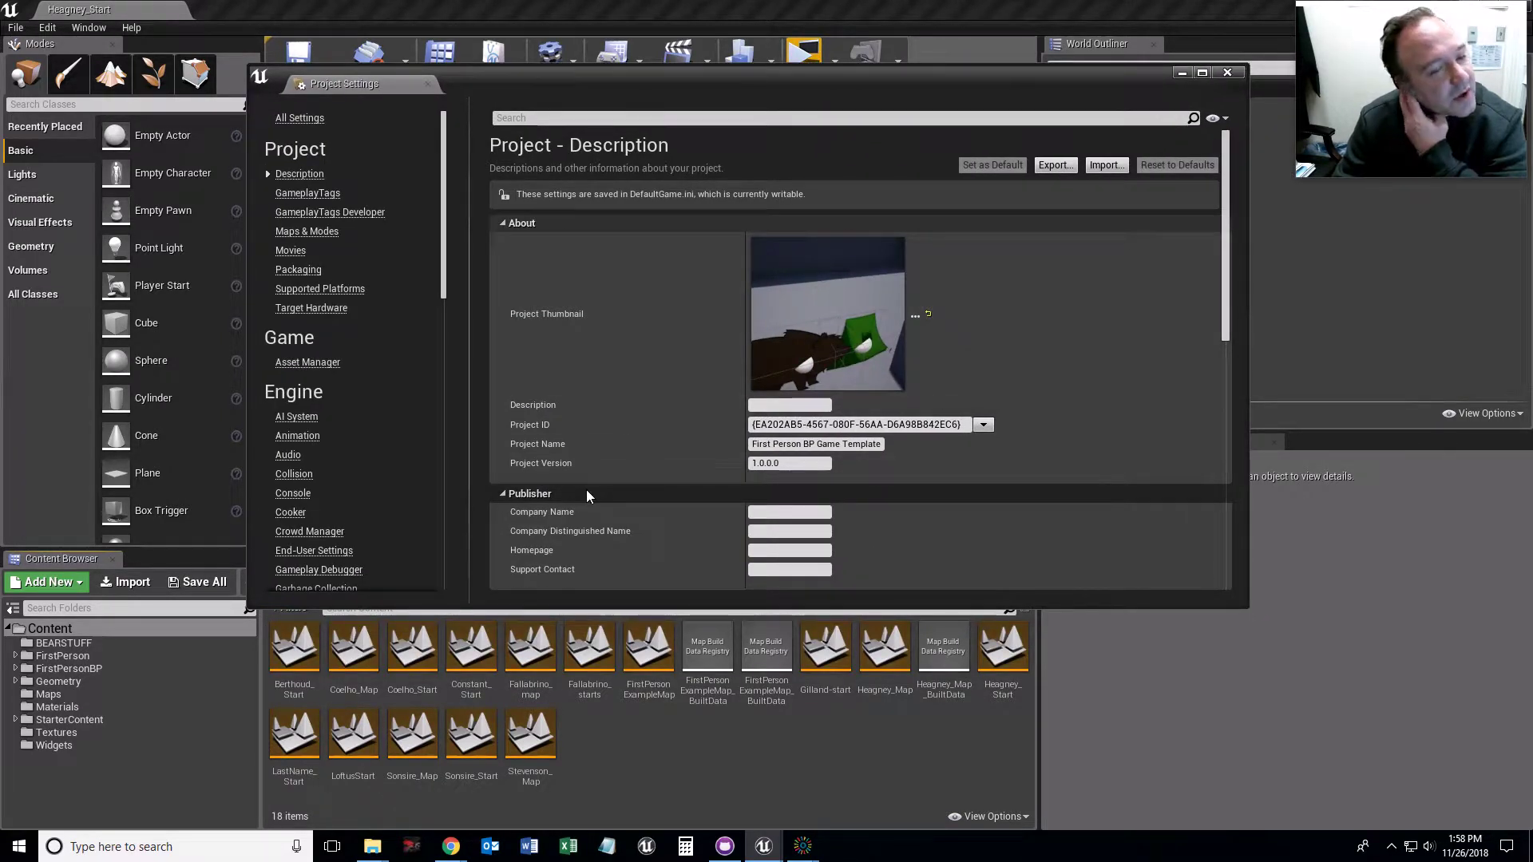
{"action": "left_click", "coordinate": [312, 237]}
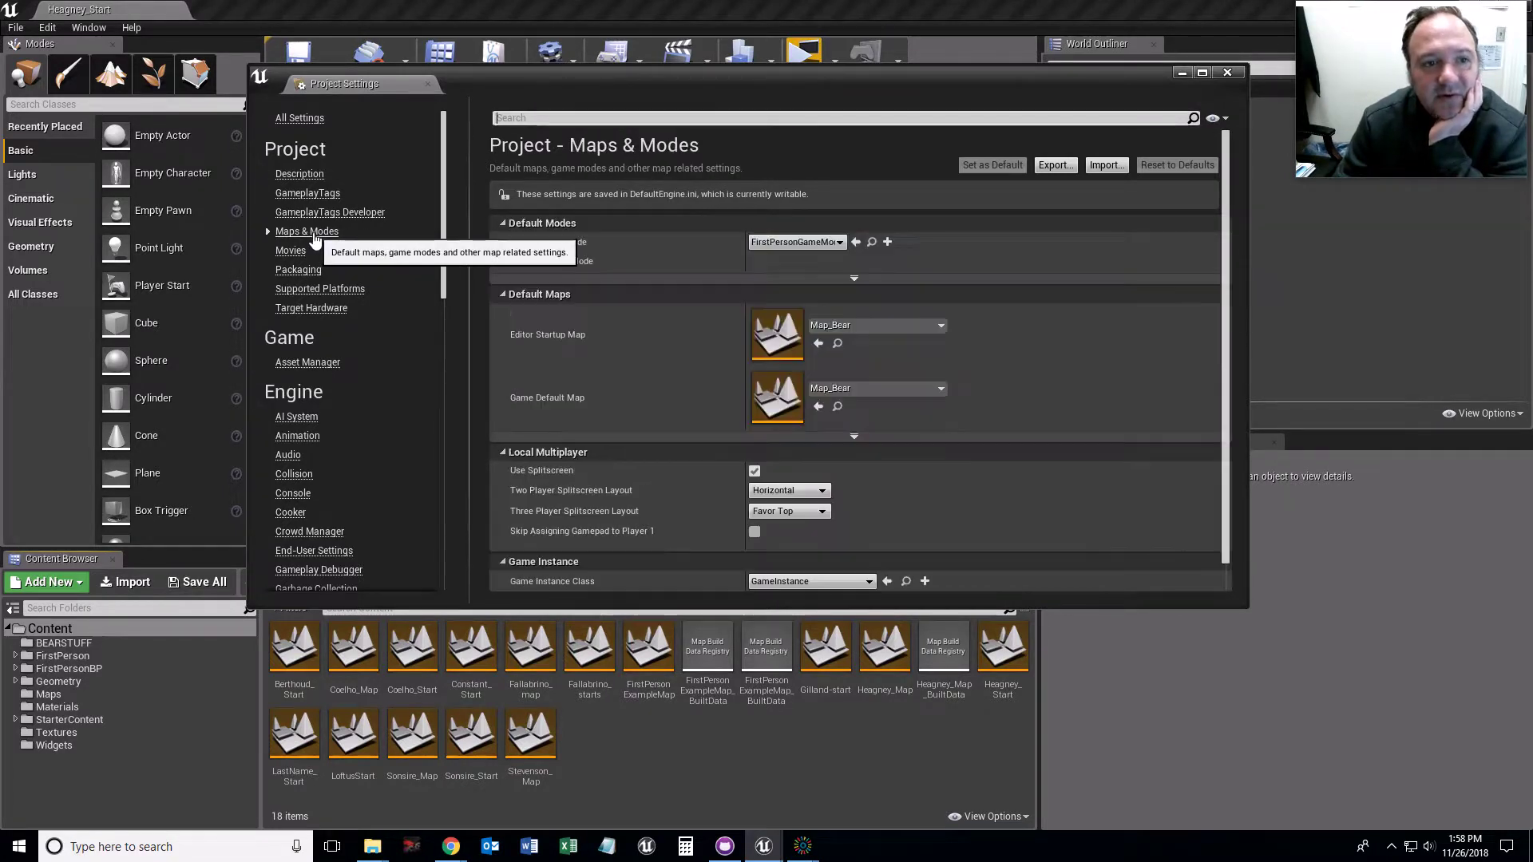
{"action": "left_click", "coordinate": [897, 329]}
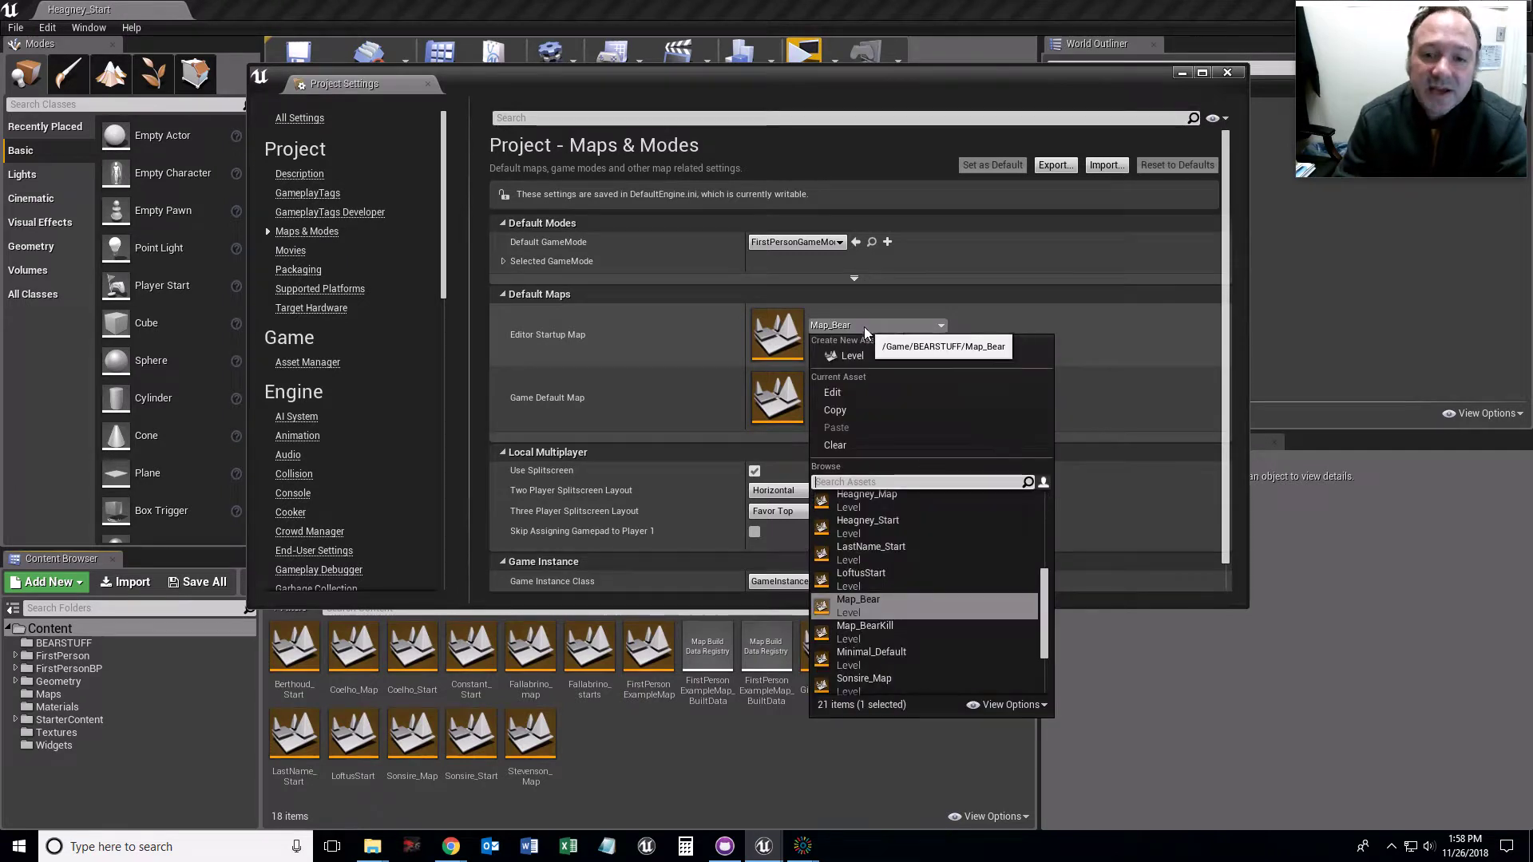
{"action": "left_click", "coordinate": [869, 328]}
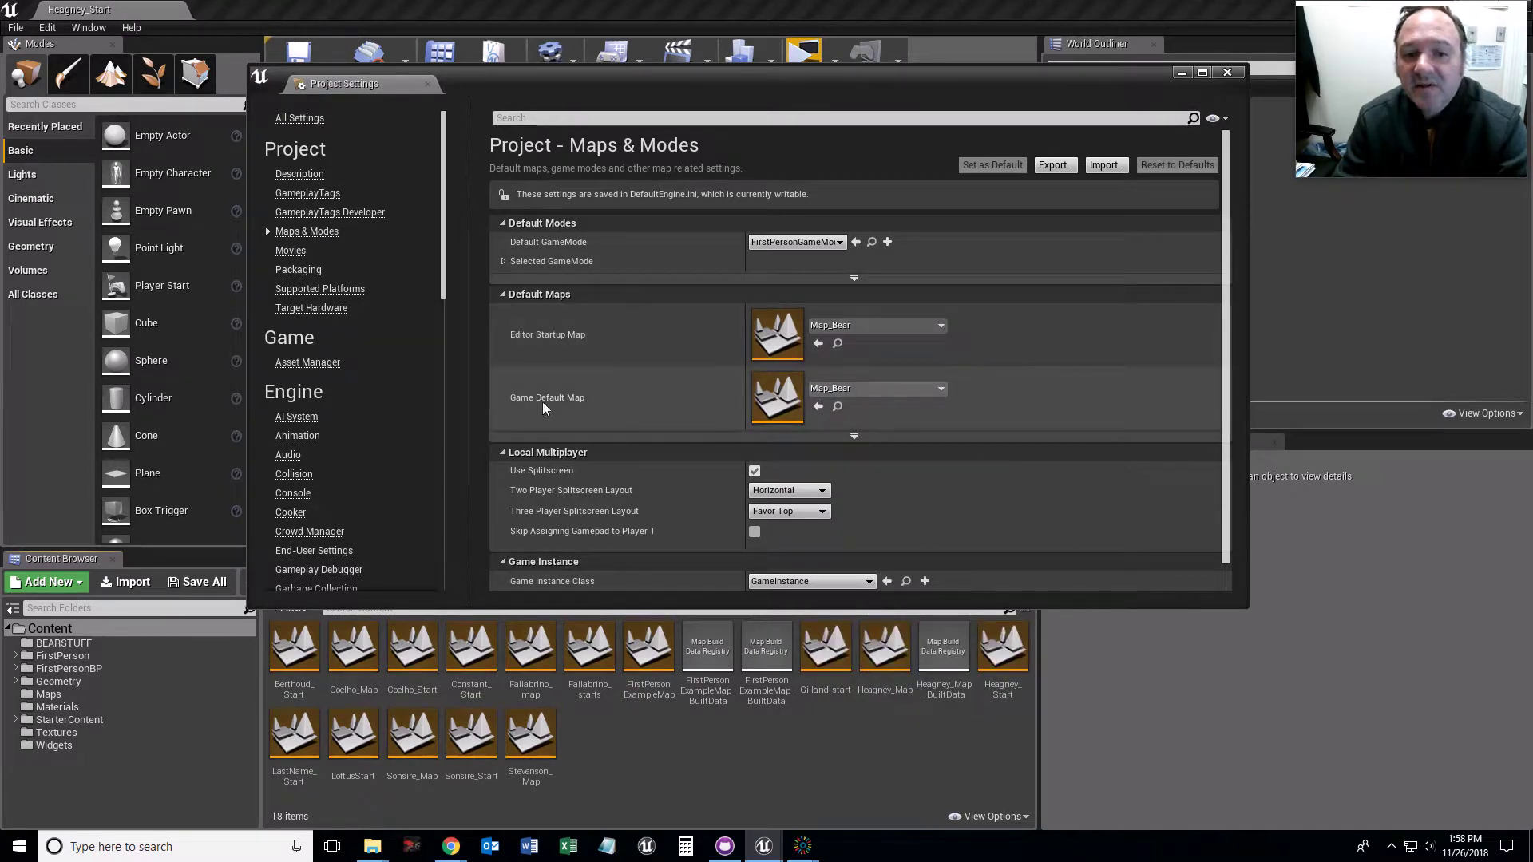
{"action": "left_click", "coordinate": [849, 438]}
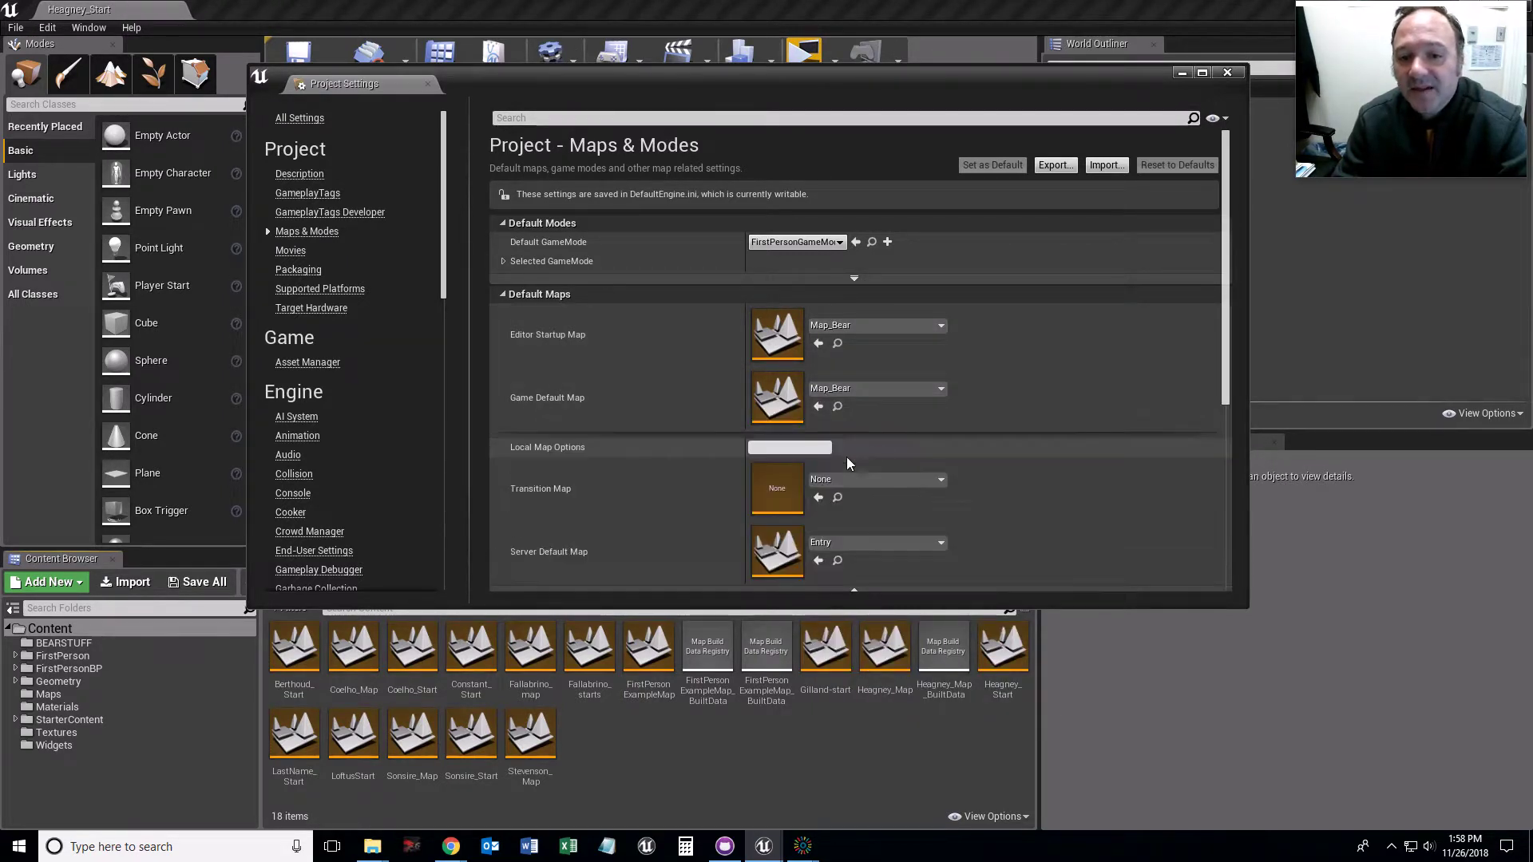
{"action": "left_click", "coordinate": [922, 388]}
{"action": "left_click", "coordinate": [922, 386]}
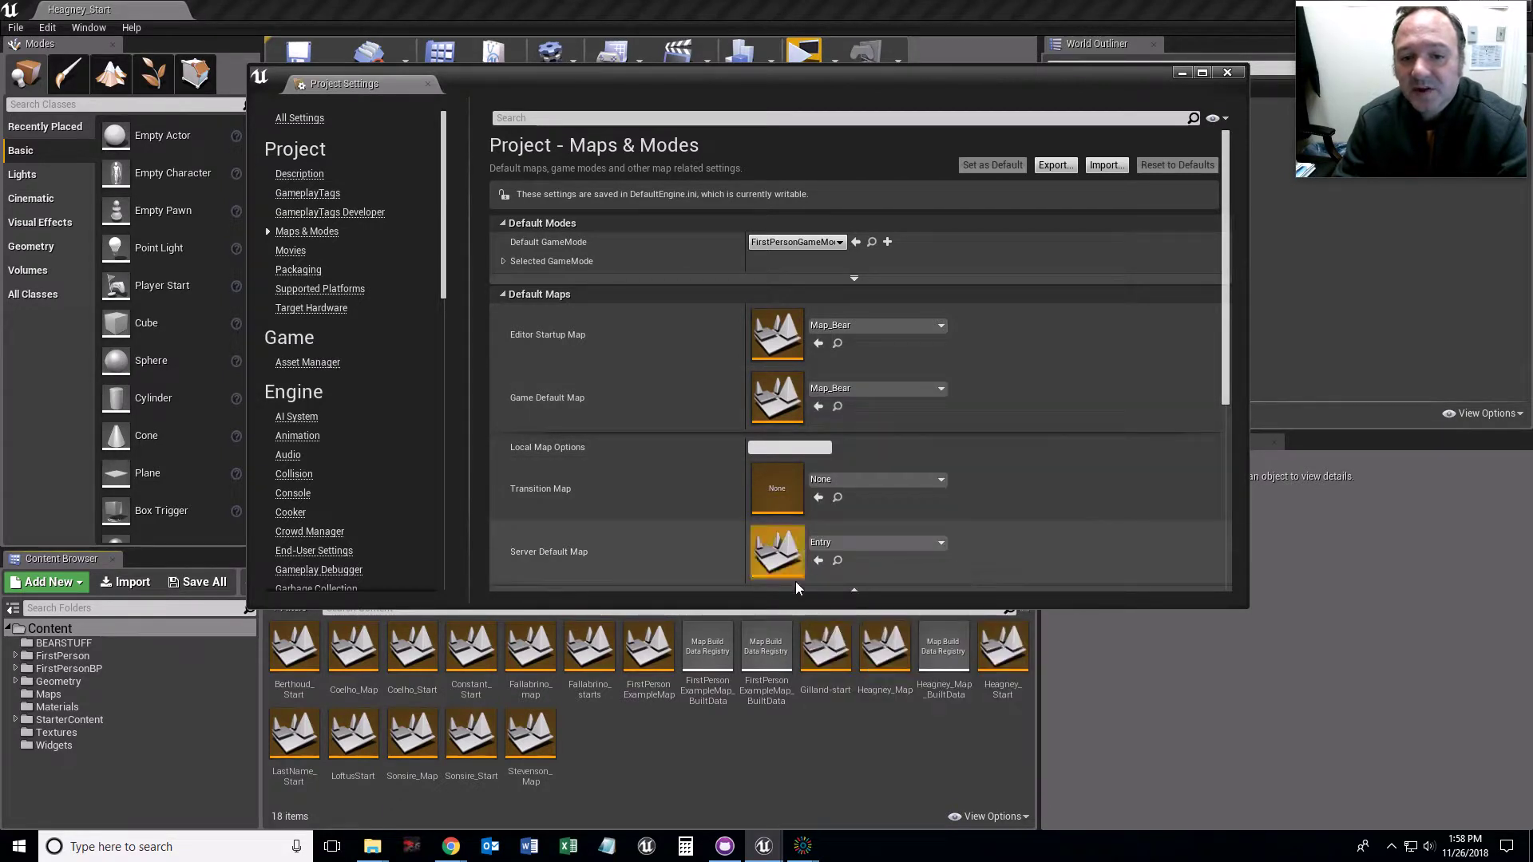
{"action": "left_click", "coordinate": [848, 590]}
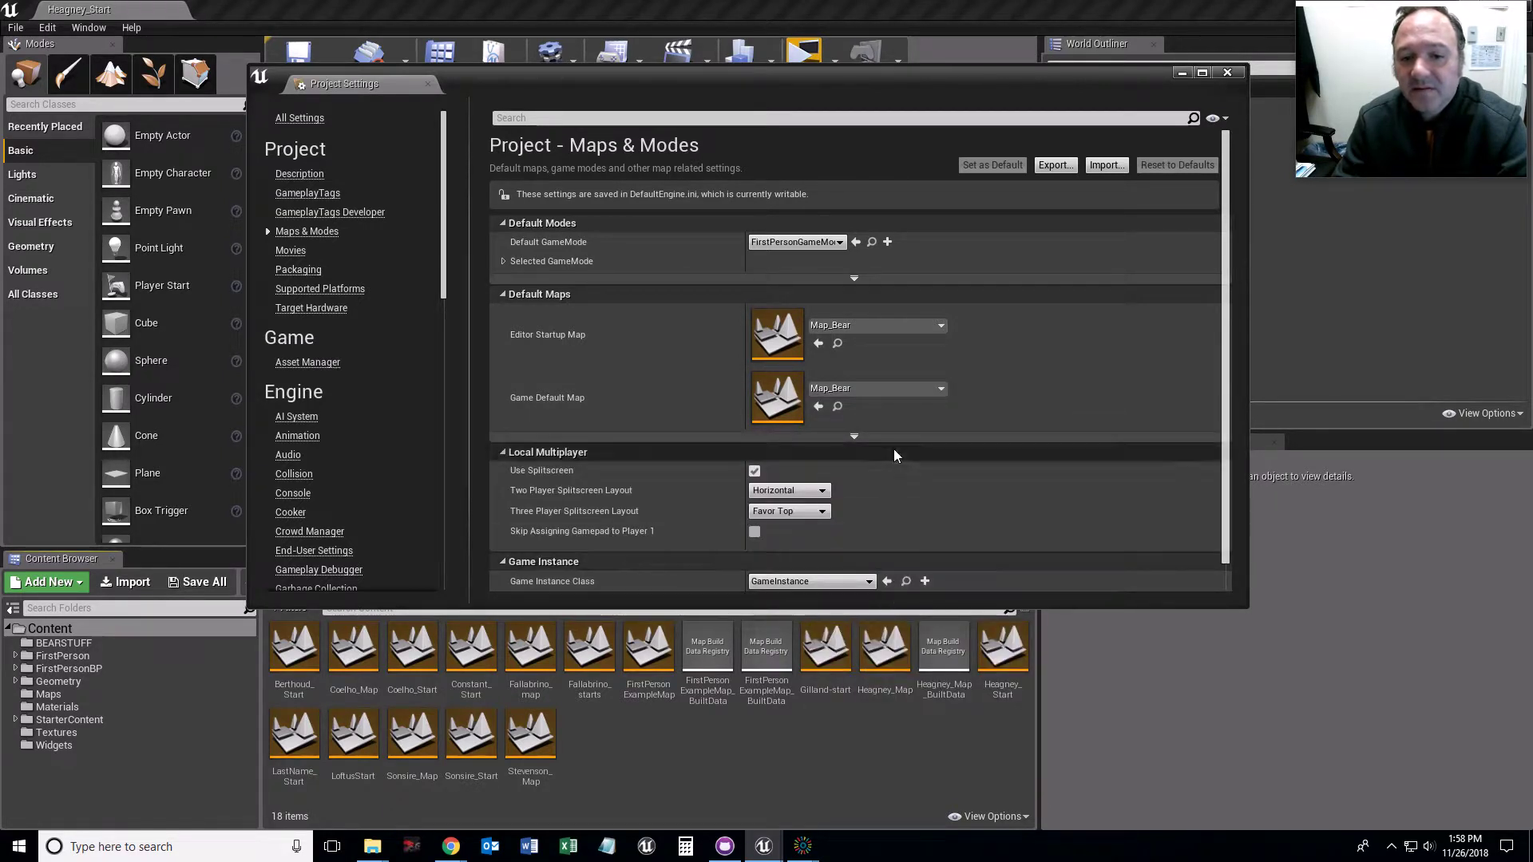
- Set the project's Game Default Map to Heagney_Start
{"action": "left_click", "coordinate": [941, 389]}
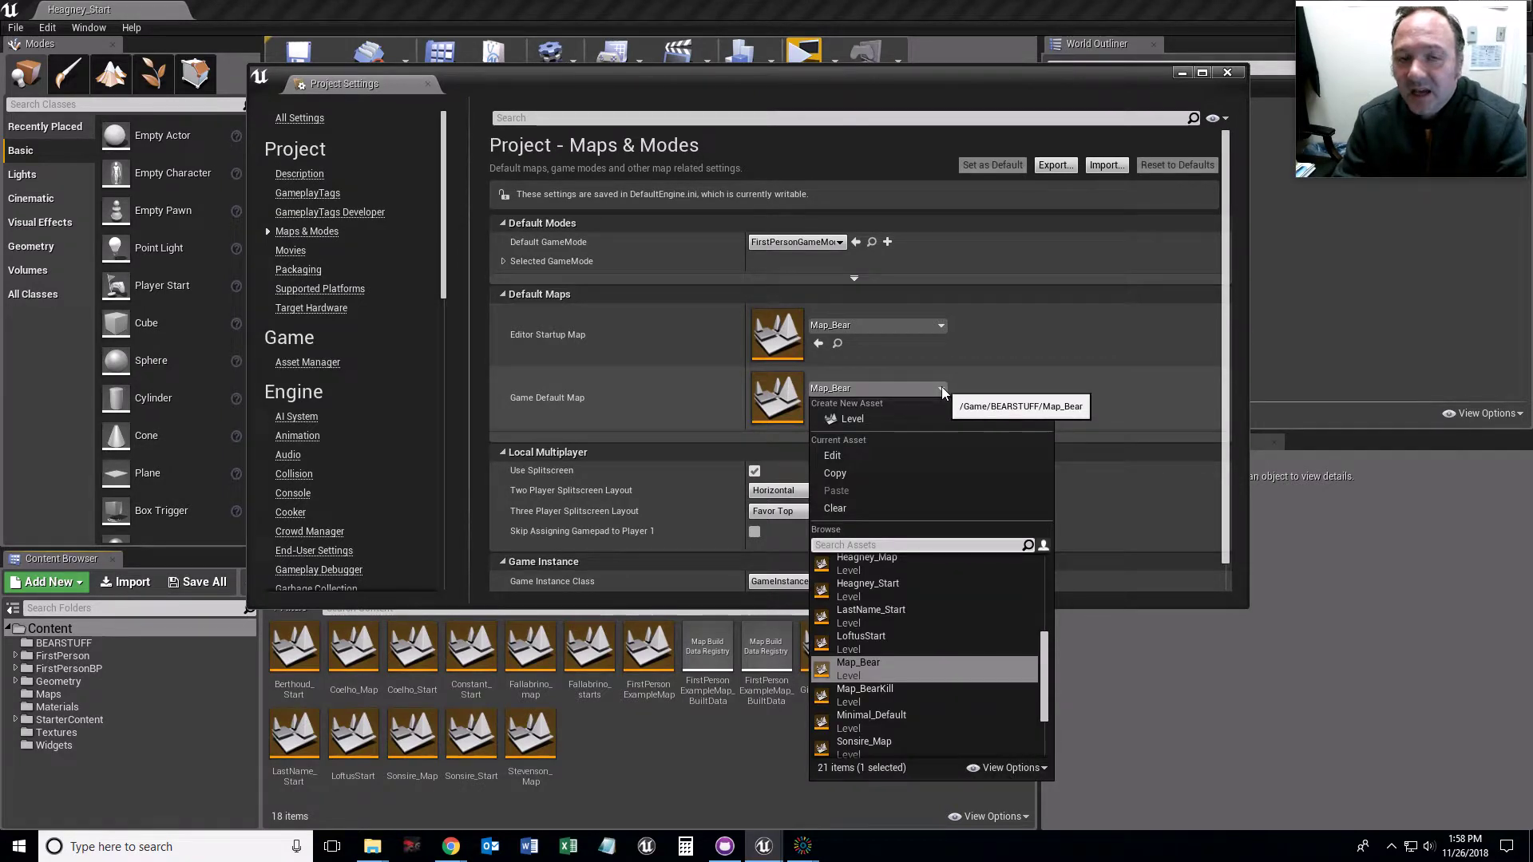
{"action": "scroll", "coordinate": [916, 719], "scroll_direction": "down", "scroll_amount": 2}
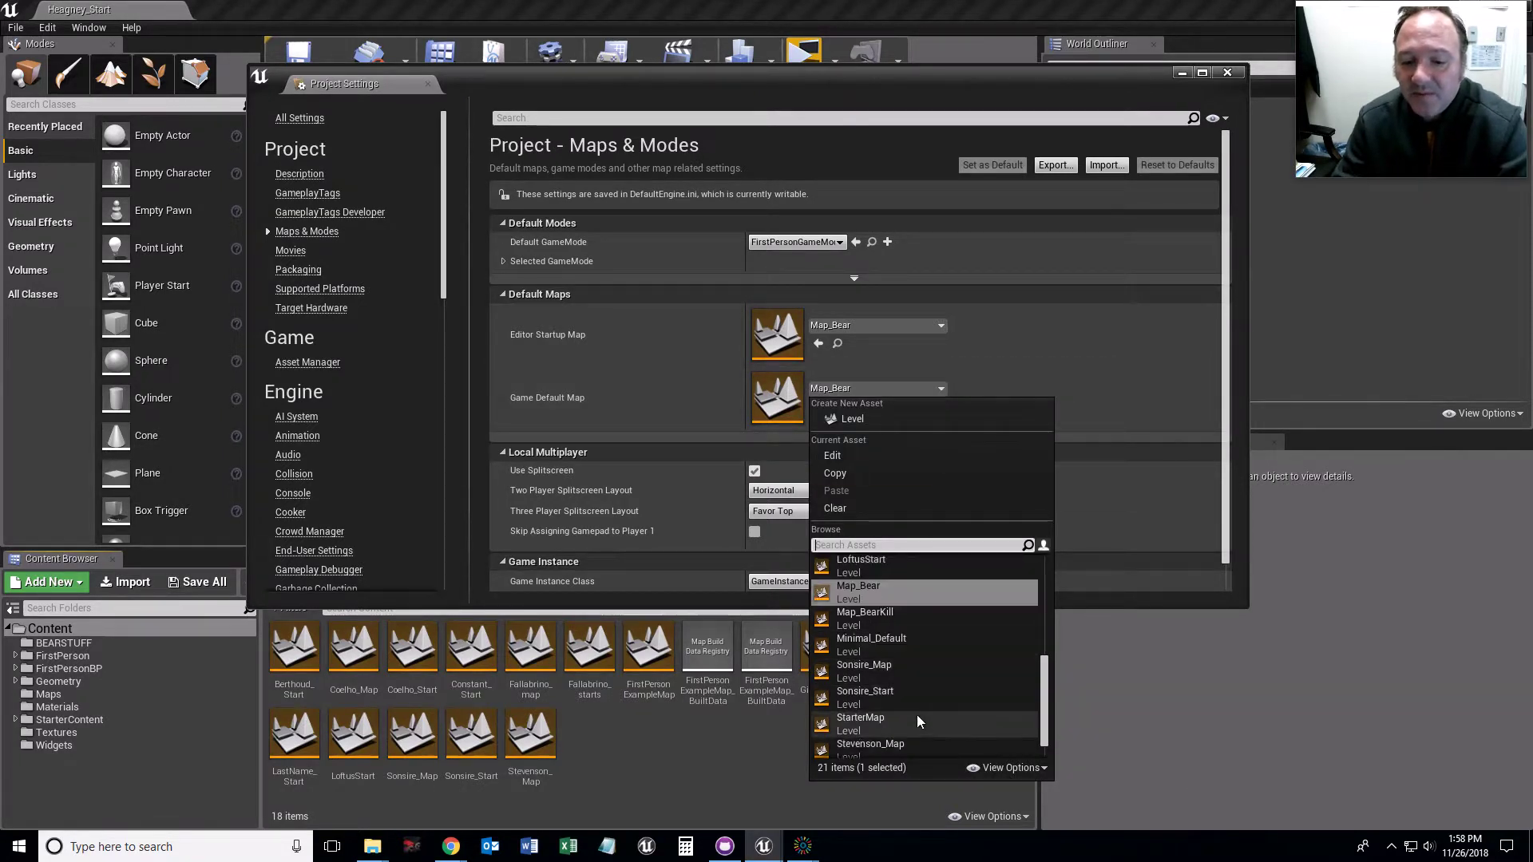
{"action": "scroll", "coordinate": [888, 640], "scroll_direction": "up", "scroll_amount": 2}
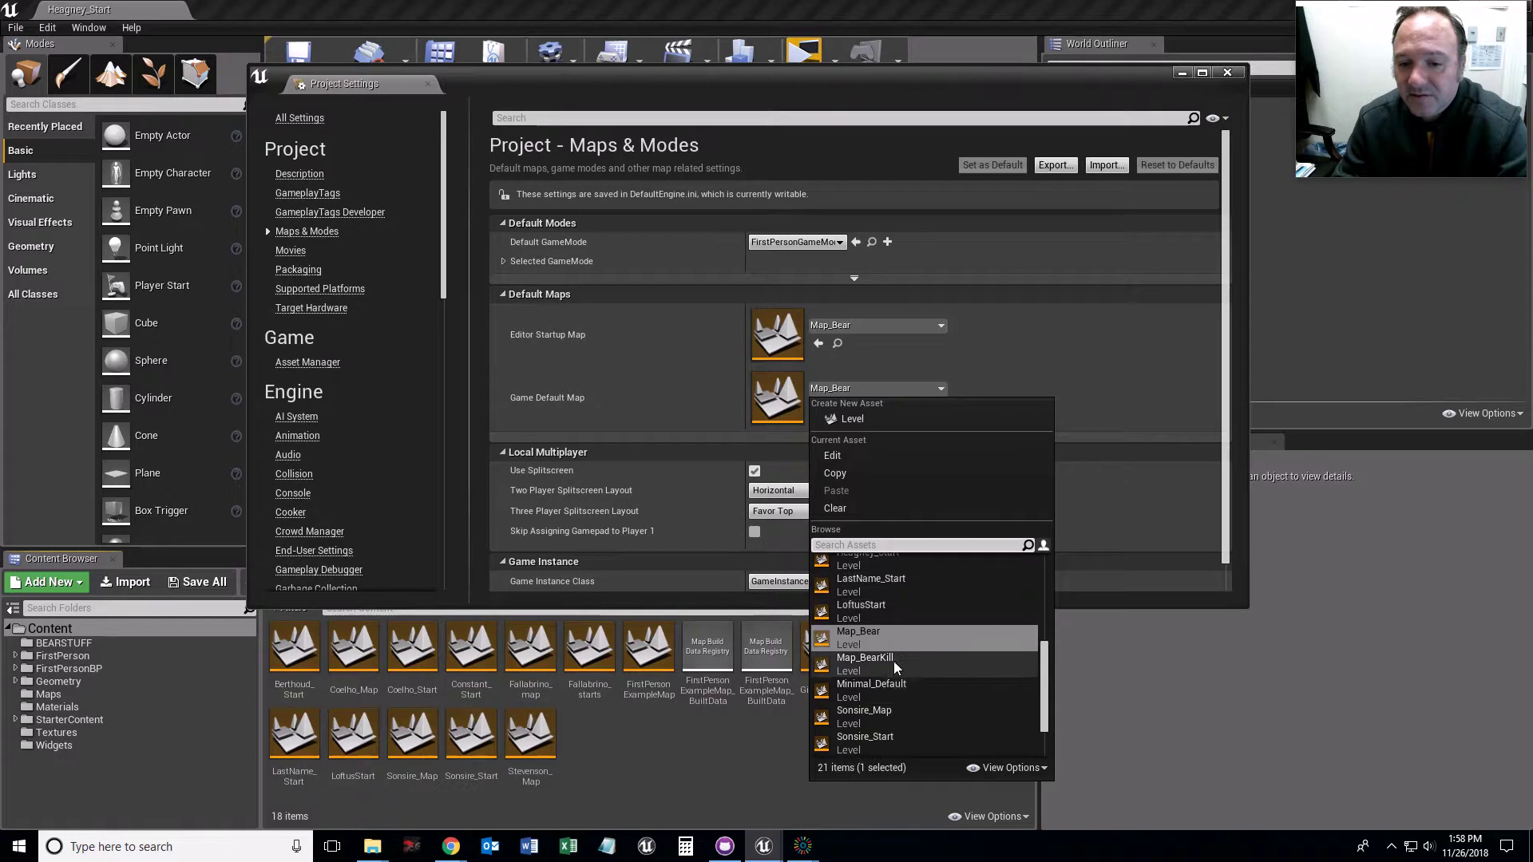
{"action": "scroll", "coordinate": [886, 643], "scroll_direction": "up", "scroll_amount": 3}
{"action": "left_click", "coordinate": [864, 661]}
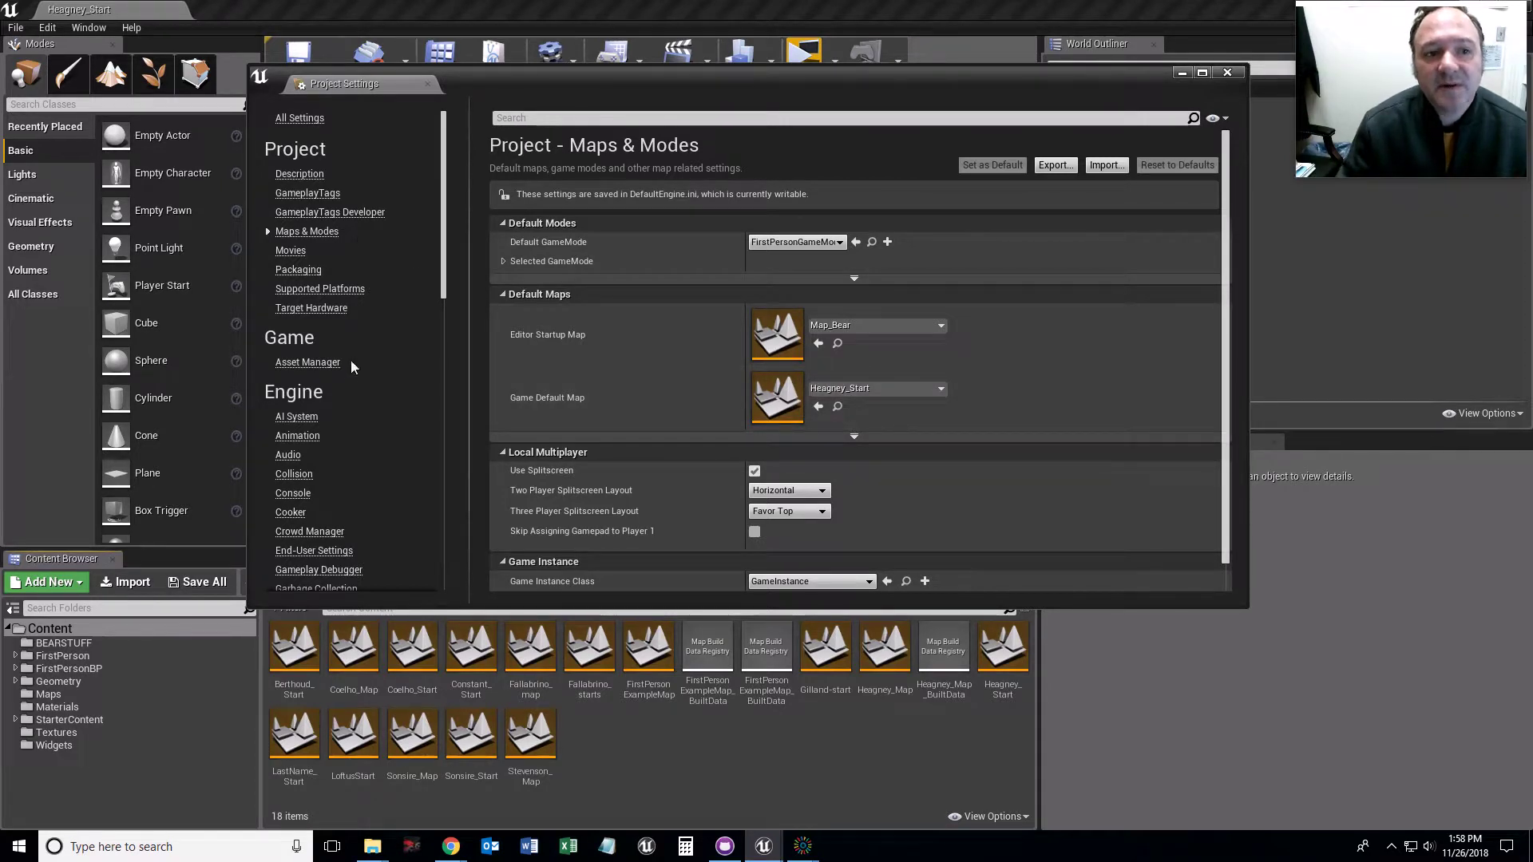
- Set the project's packaging build configuration to Shipping
{"action": "left_click", "coordinate": [294, 271]}
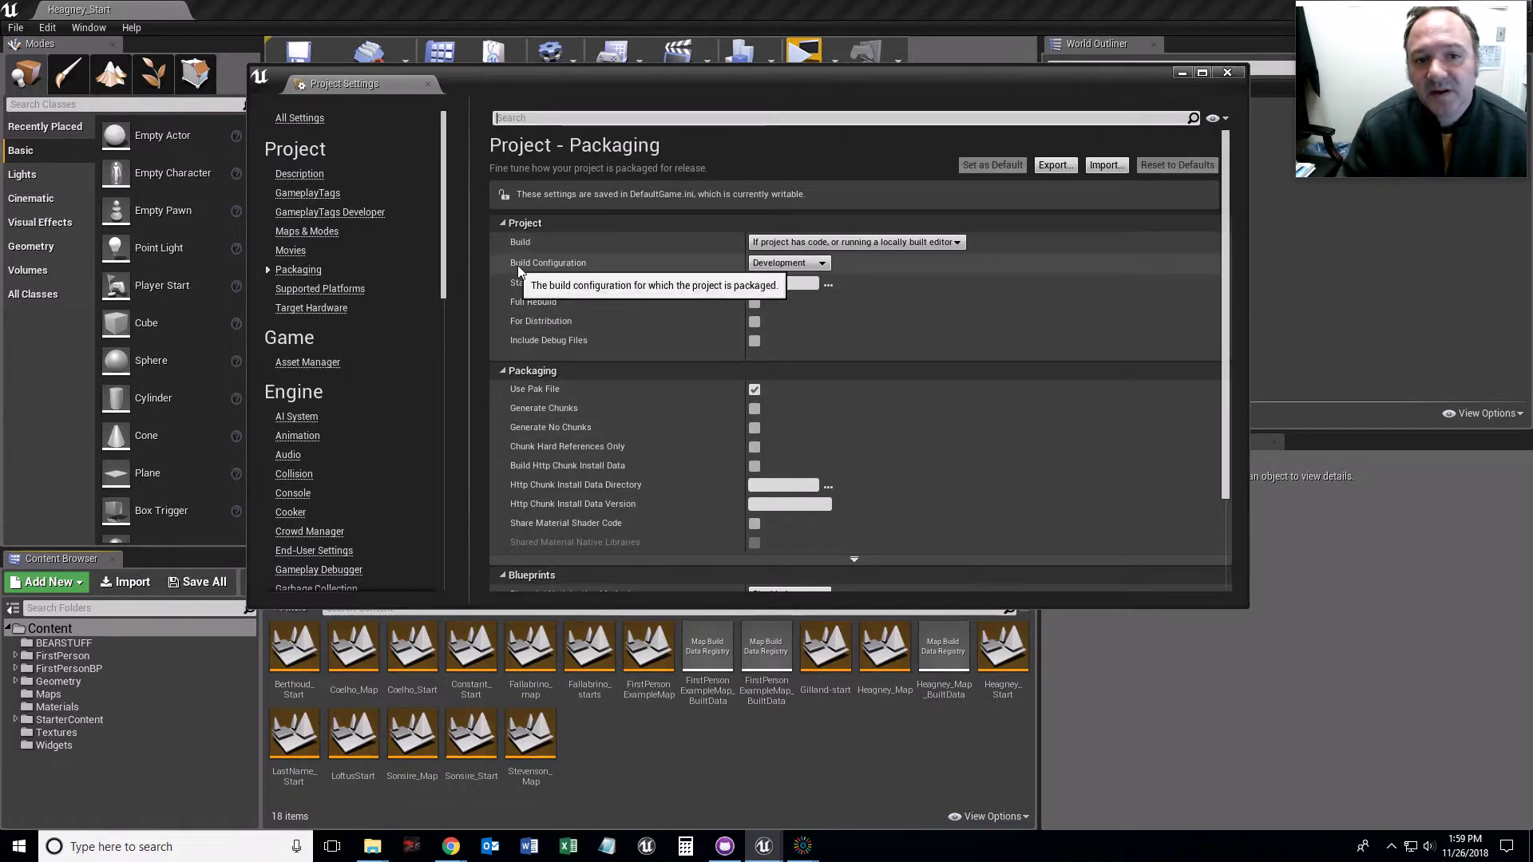
{"action": "left_click", "coordinate": [821, 264]}
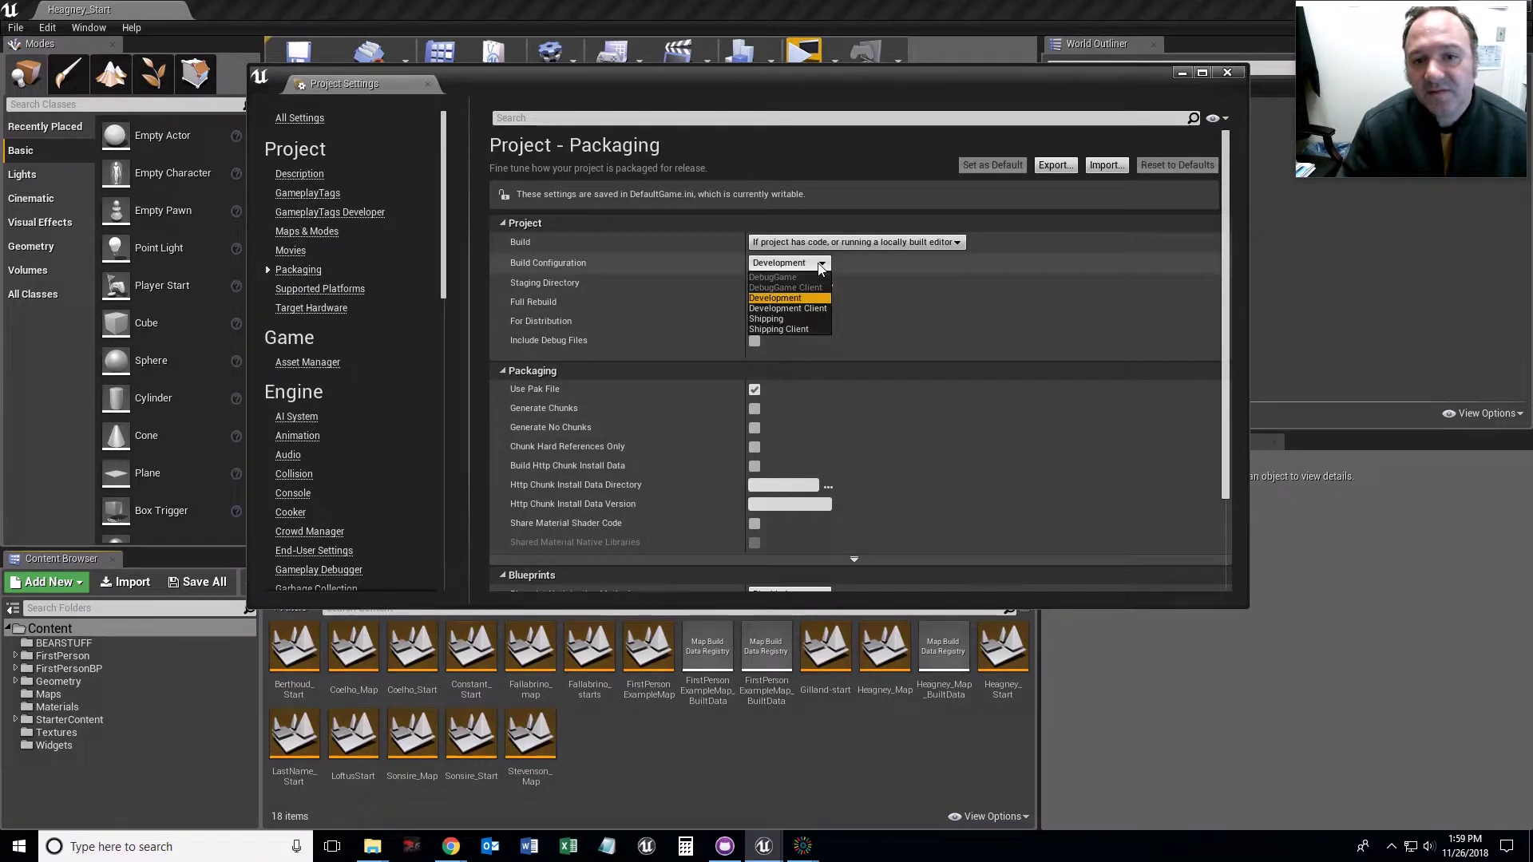
{"action": "left_click", "coordinate": [764, 318]}
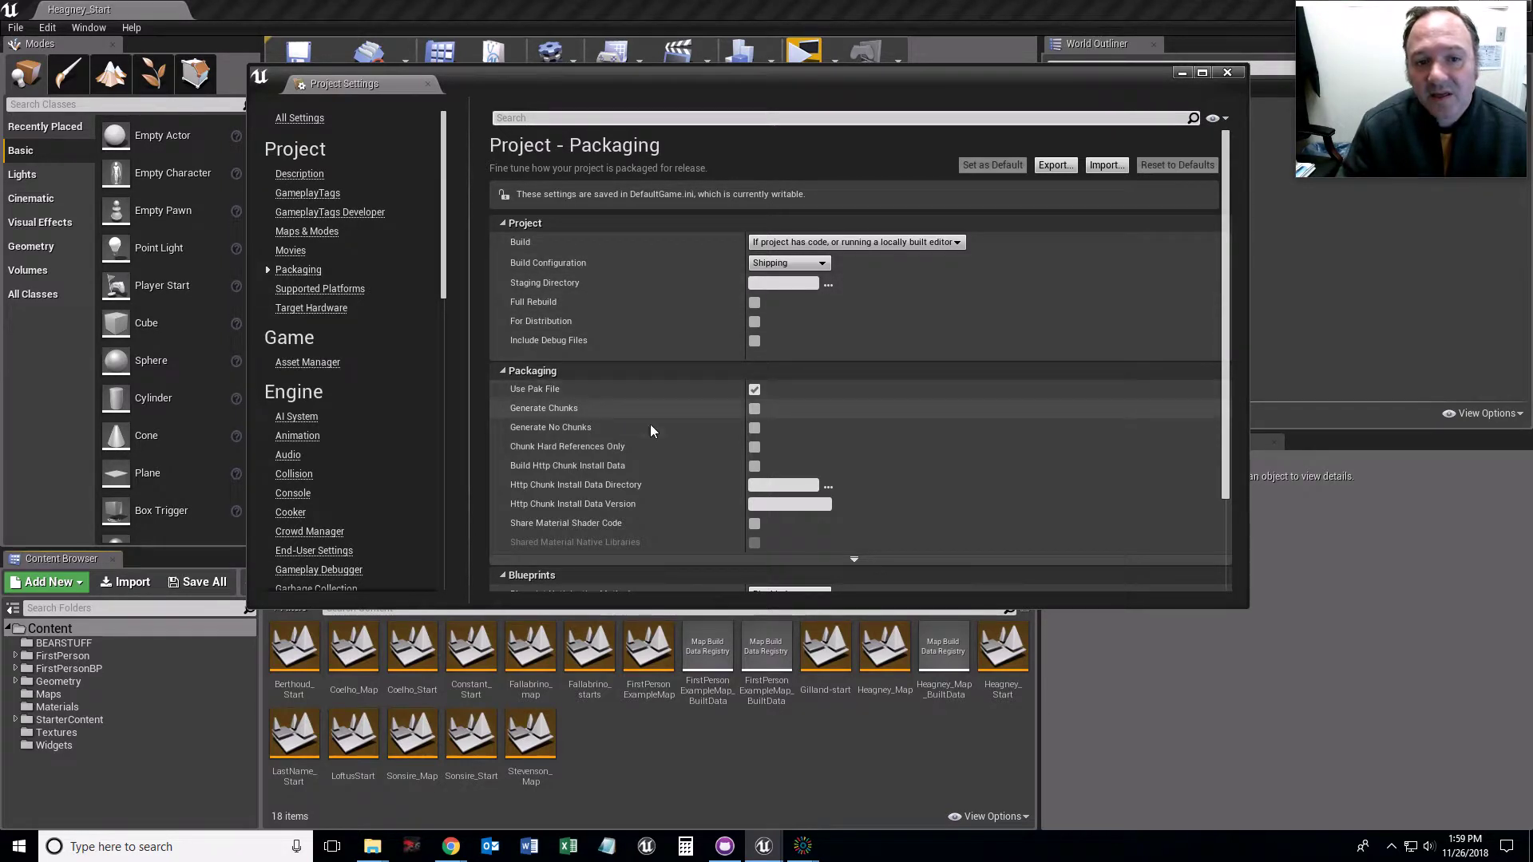
- Review the remaining packaging options, including Blueprints and Prerequisites, and the available build configurations
{"action": "scroll", "coordinate": [658, 493], "scroll_direction": "down", "scroll_amount": 2}
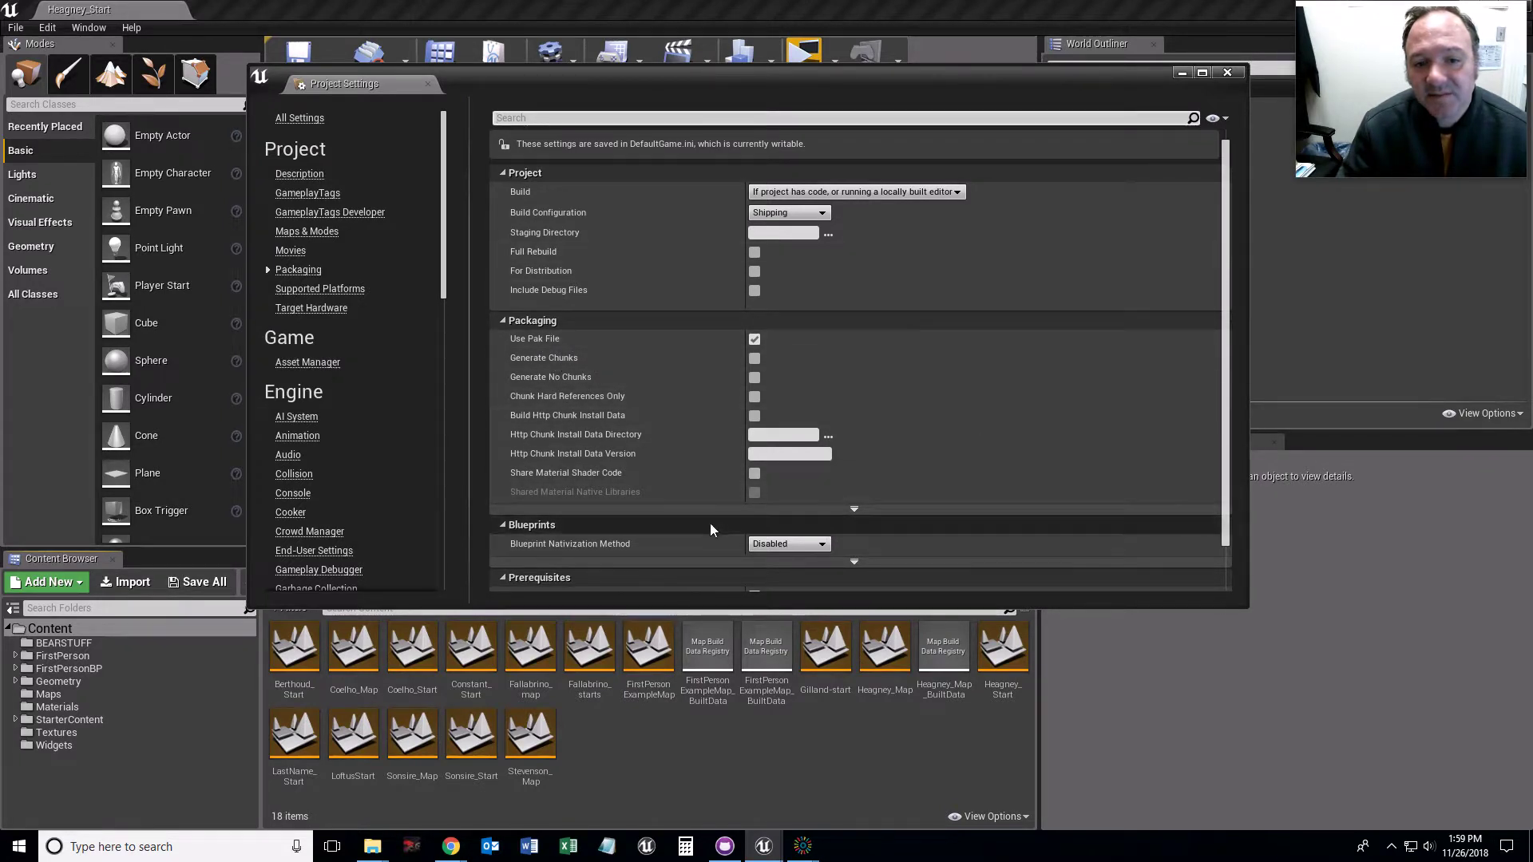
{"action": "scroll", "coordinate": [709, 525], "scroll_direction": "down", "scroll_amount": 2}
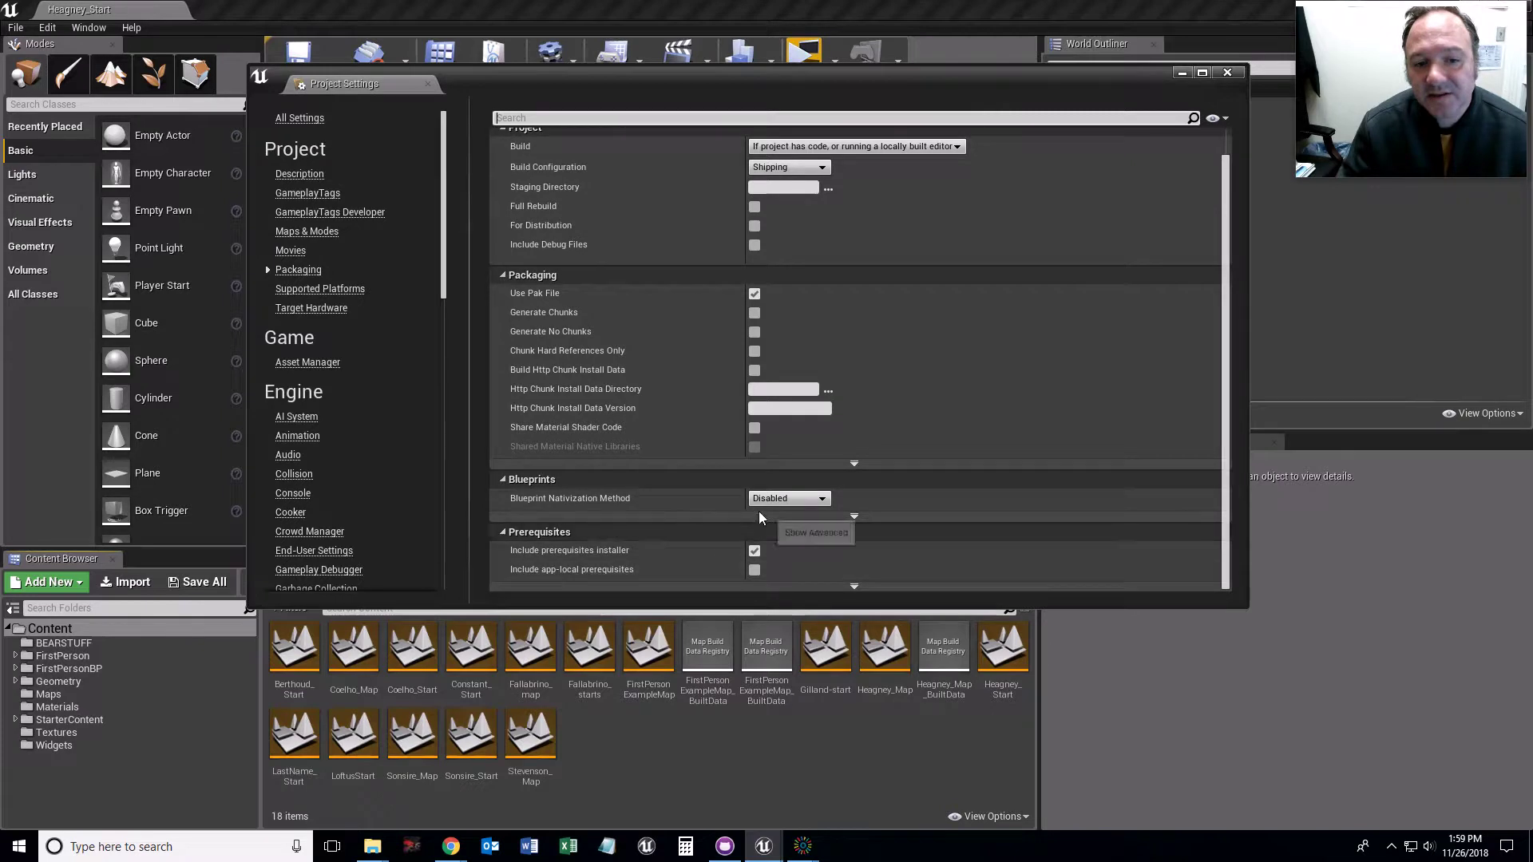
{"action": "scroll", "coordinate": [635, 543], "scroll_direction": "up", "scroll_amount": 3}
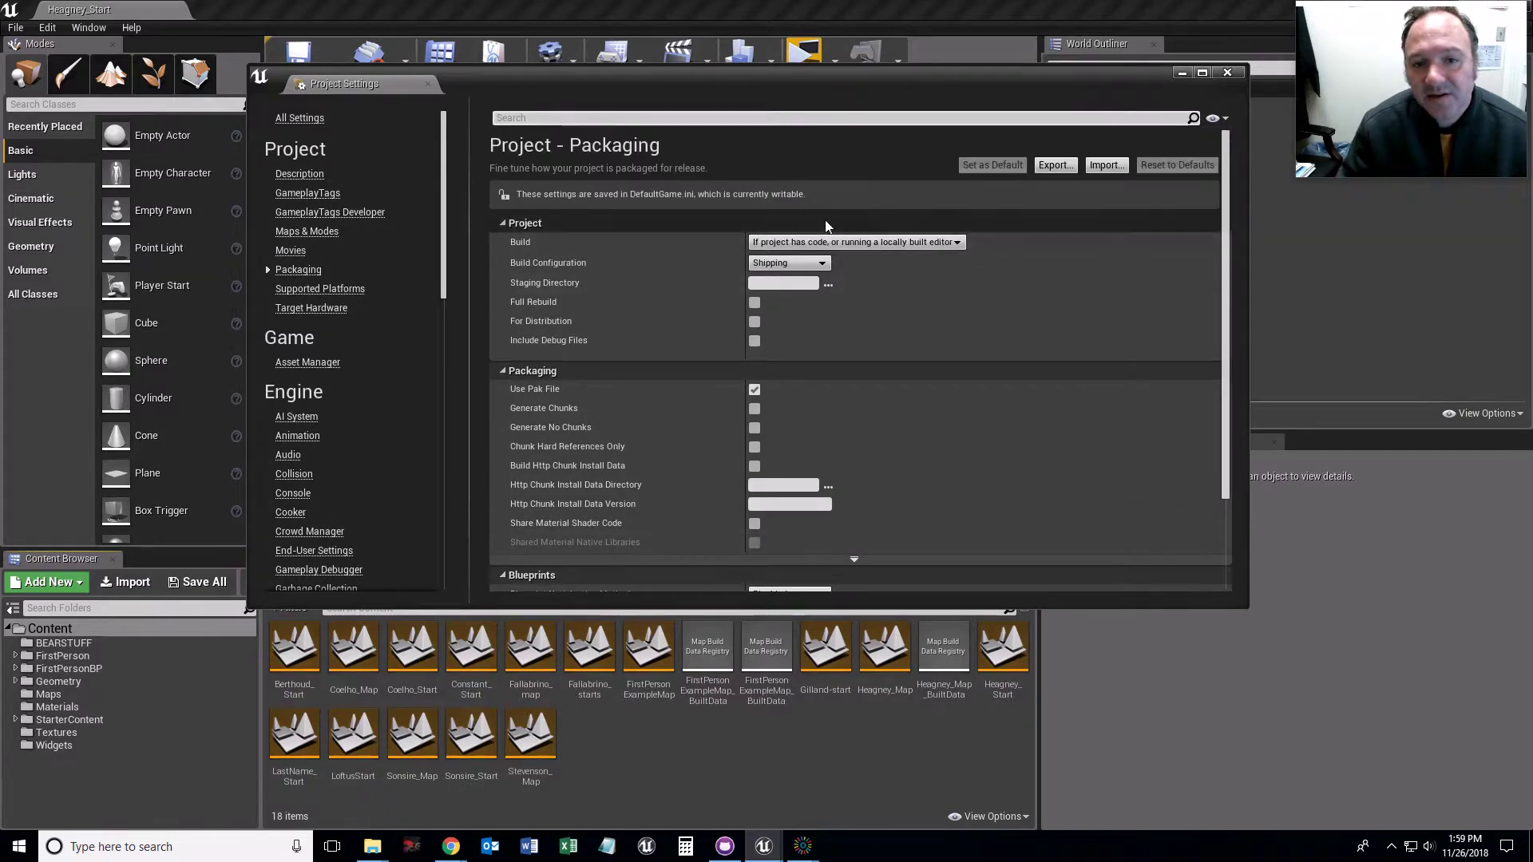
{"action": "left_click", "coordinate": [806, 263]}
{"action": "left_click", "coordinate": [807, 266]}
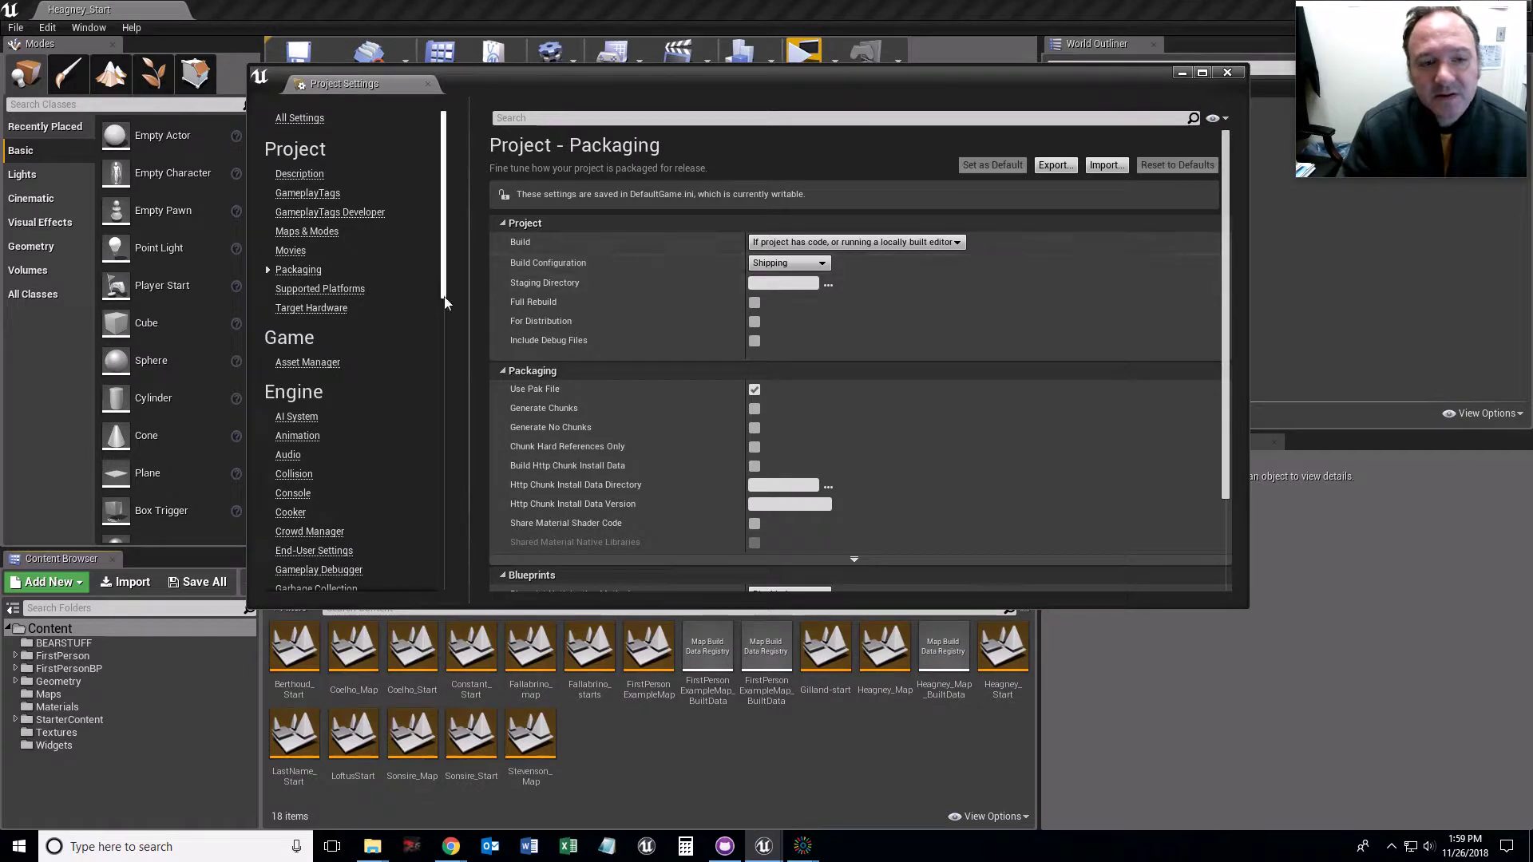
- Open the project's Android platform settings from the Platforms section
{"action": "scroll", "coordinate": [443, 293], "scroll_direction": "down", "scroll_amount": 1}
{"action": "left_click_drag", "start_coordinate": [443, 293], "coordinate": [434, 539]}
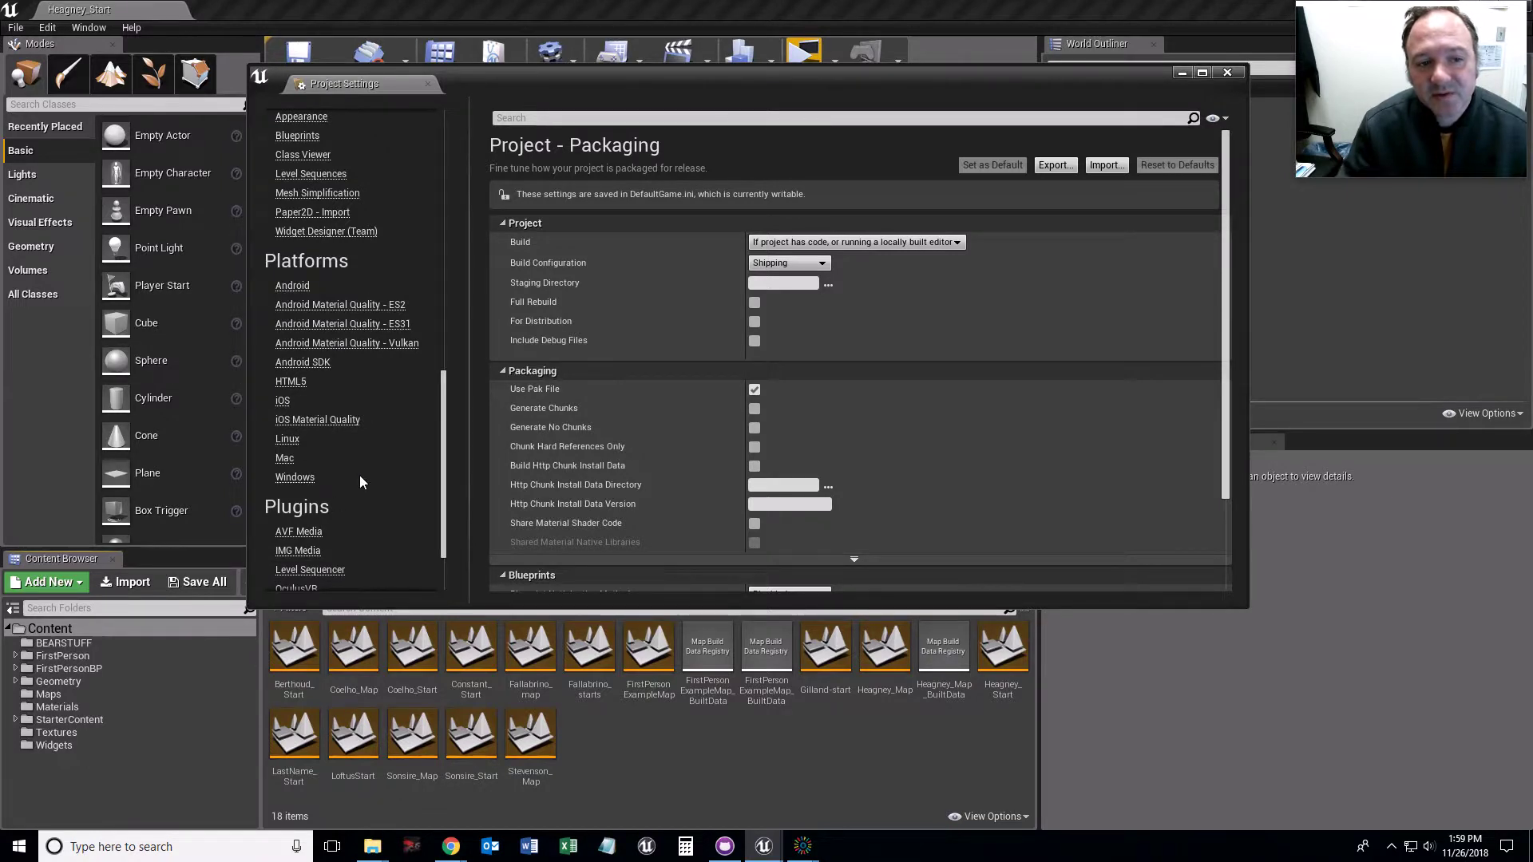
{"action": "left_click", "coordinate": [293, 286]}
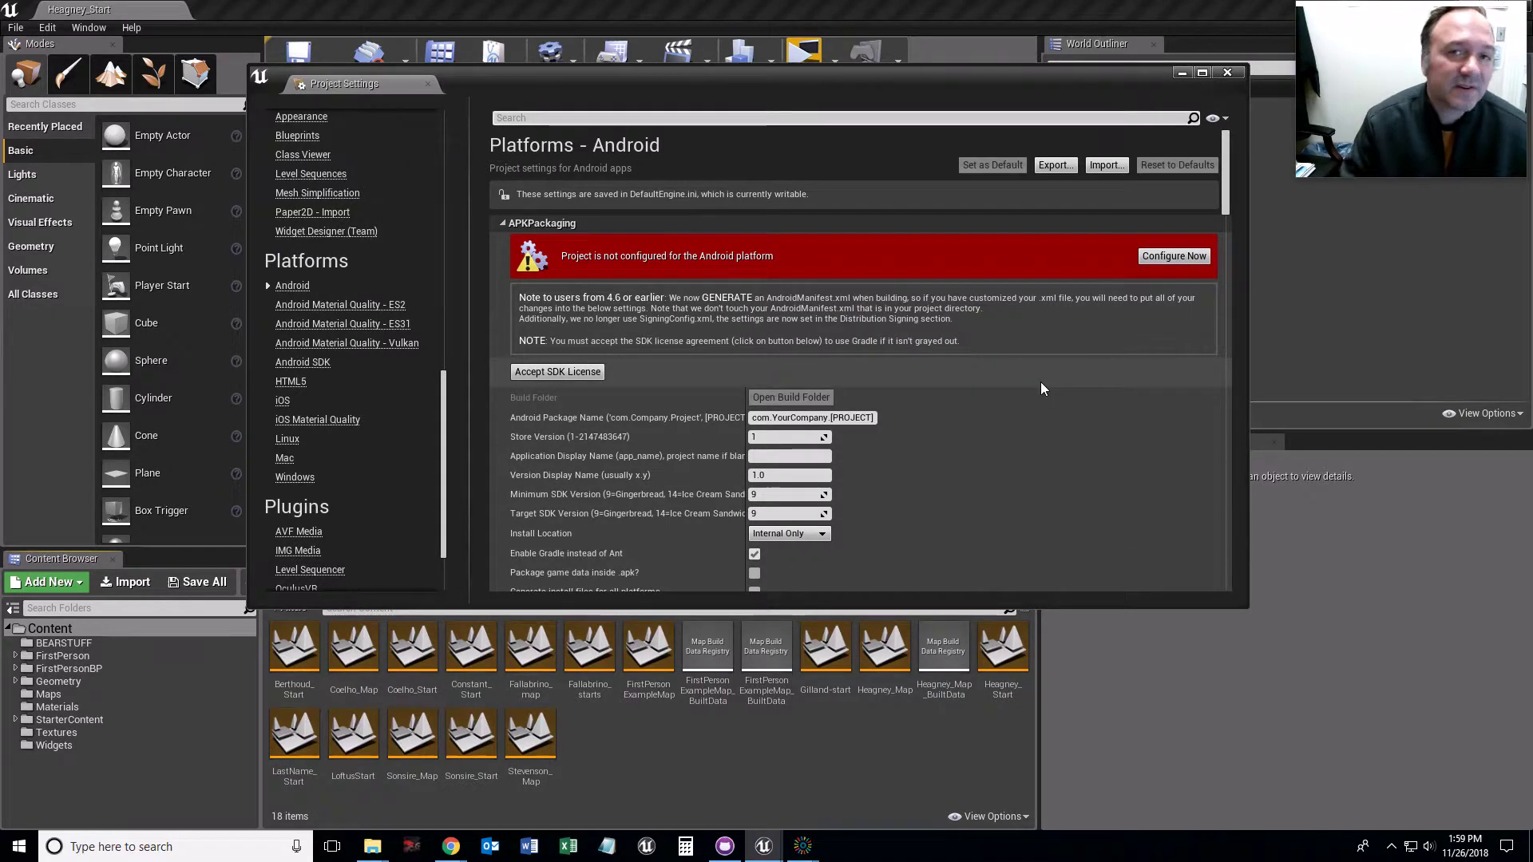
- Open the Windows platform settings, make the settings window taller, and examine the Splash, Icon and Audio options
{"action": "left_click", "coordinate": [295, 480]}
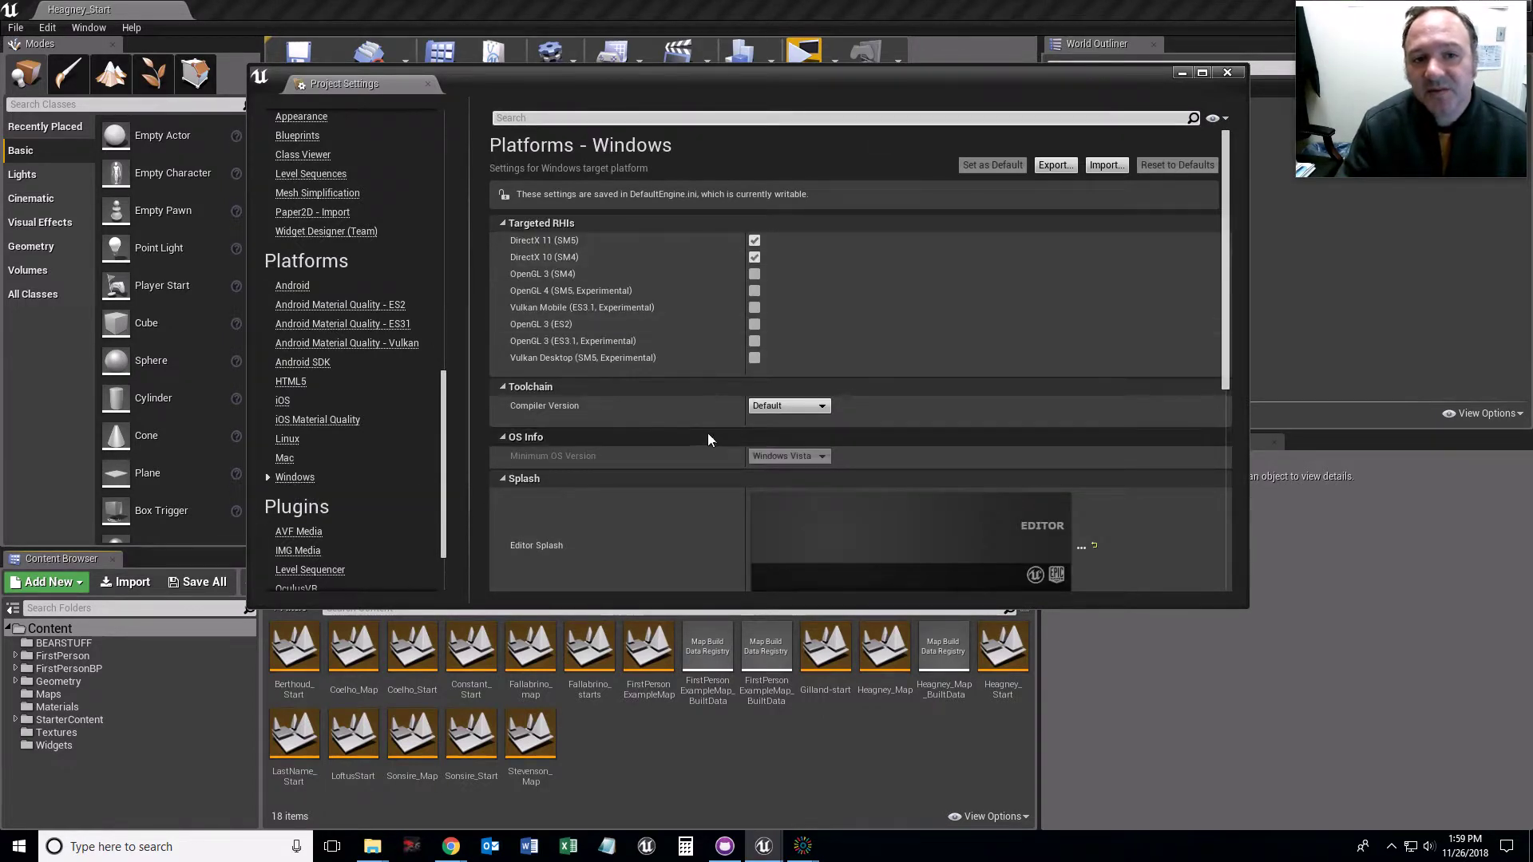
{"action": "scroll", "coordinate": [678, 437], "scroll_direction": "down", "scroll_amount": 2}
{"action": "scroll", "coordinate": [660, 437], "scroll_direction": "down", "scroll_amount": 6}
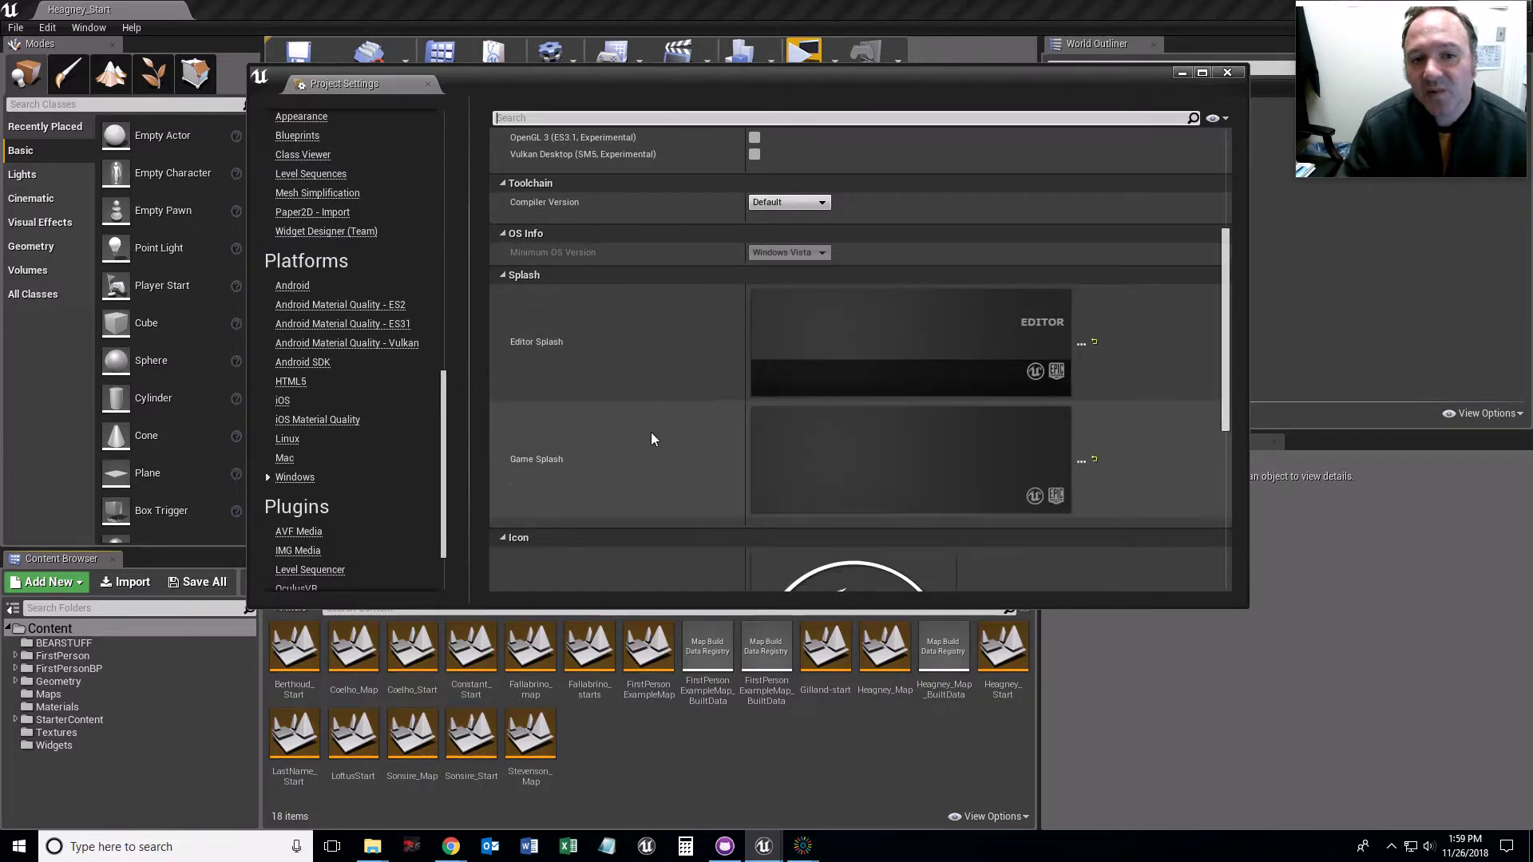
{"action": "scroll", "coordinate": [650, 431], "scroll_direction": "down", "scroll_amount": 2}
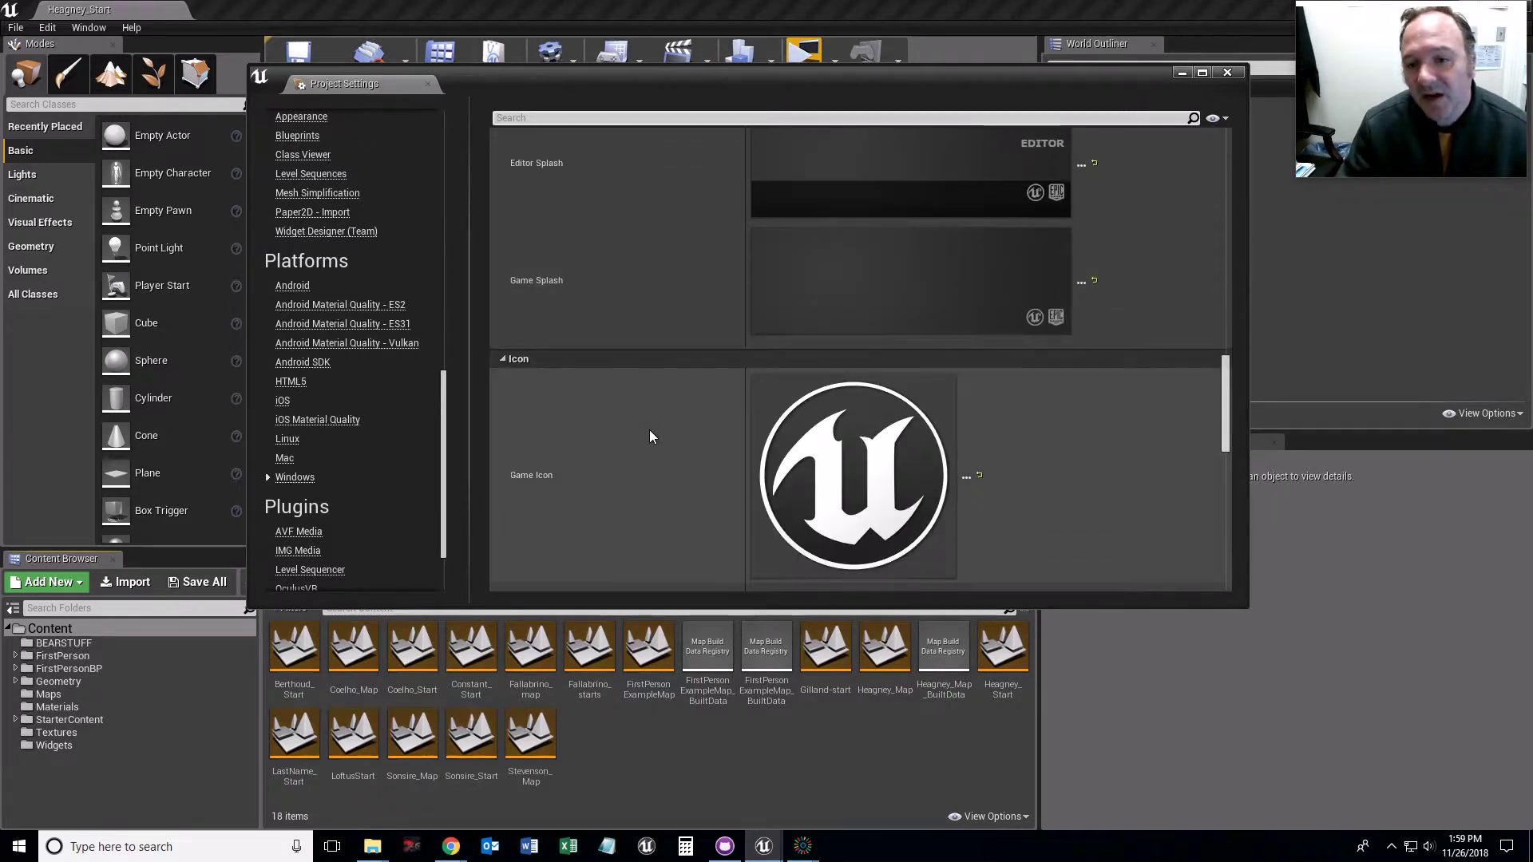
{"action": "scroll", "coordinate": [650, 431], "scroll_direction": "down", "scroll_amount": 1}
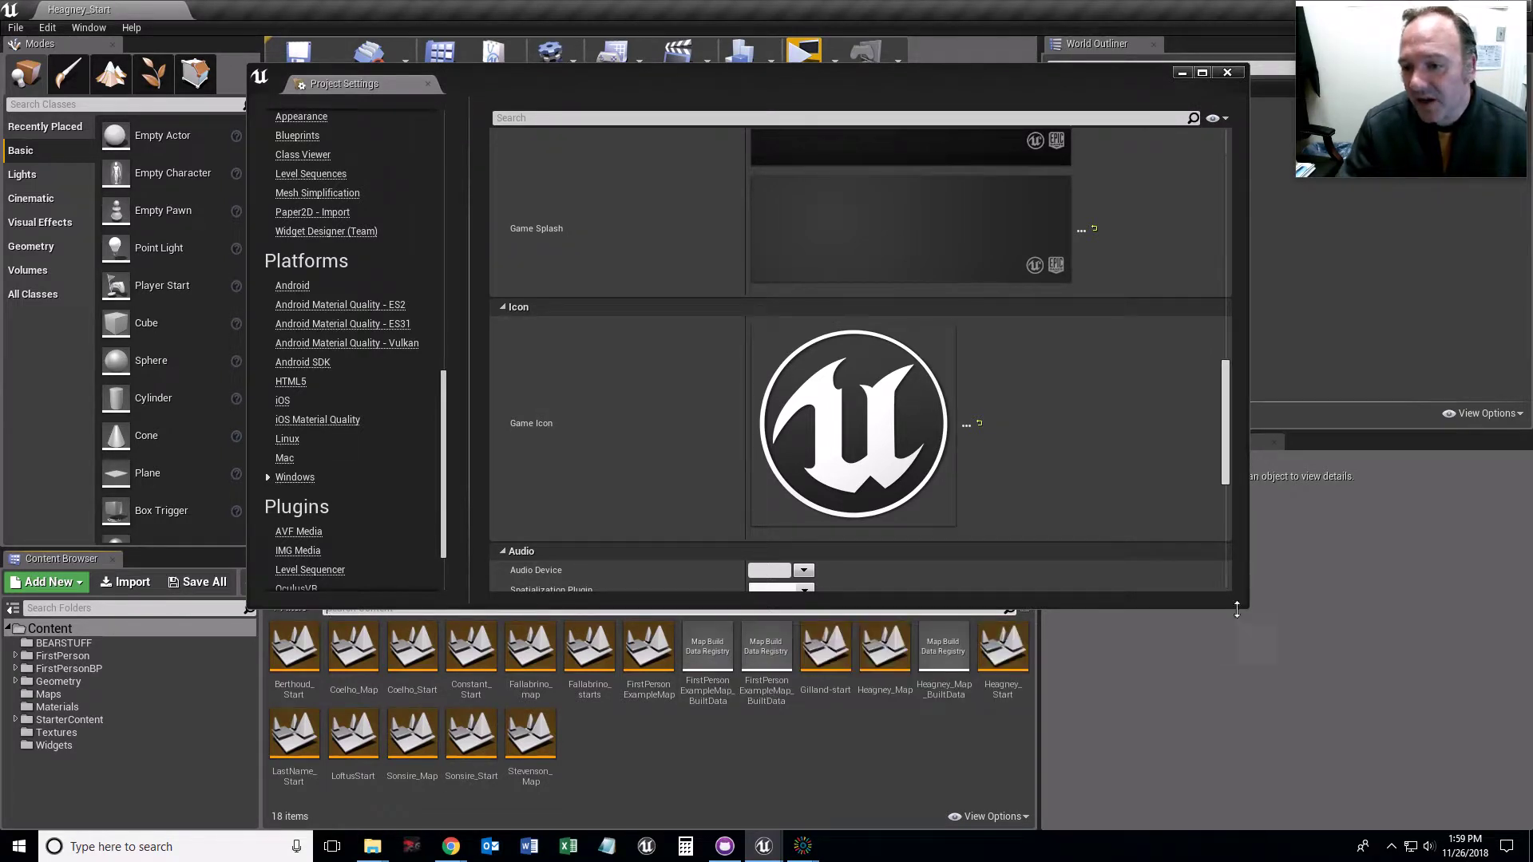
{"action": "left_click_drag", "start_coordinate": [1237, 608], "coordinate": [1237, 830]}
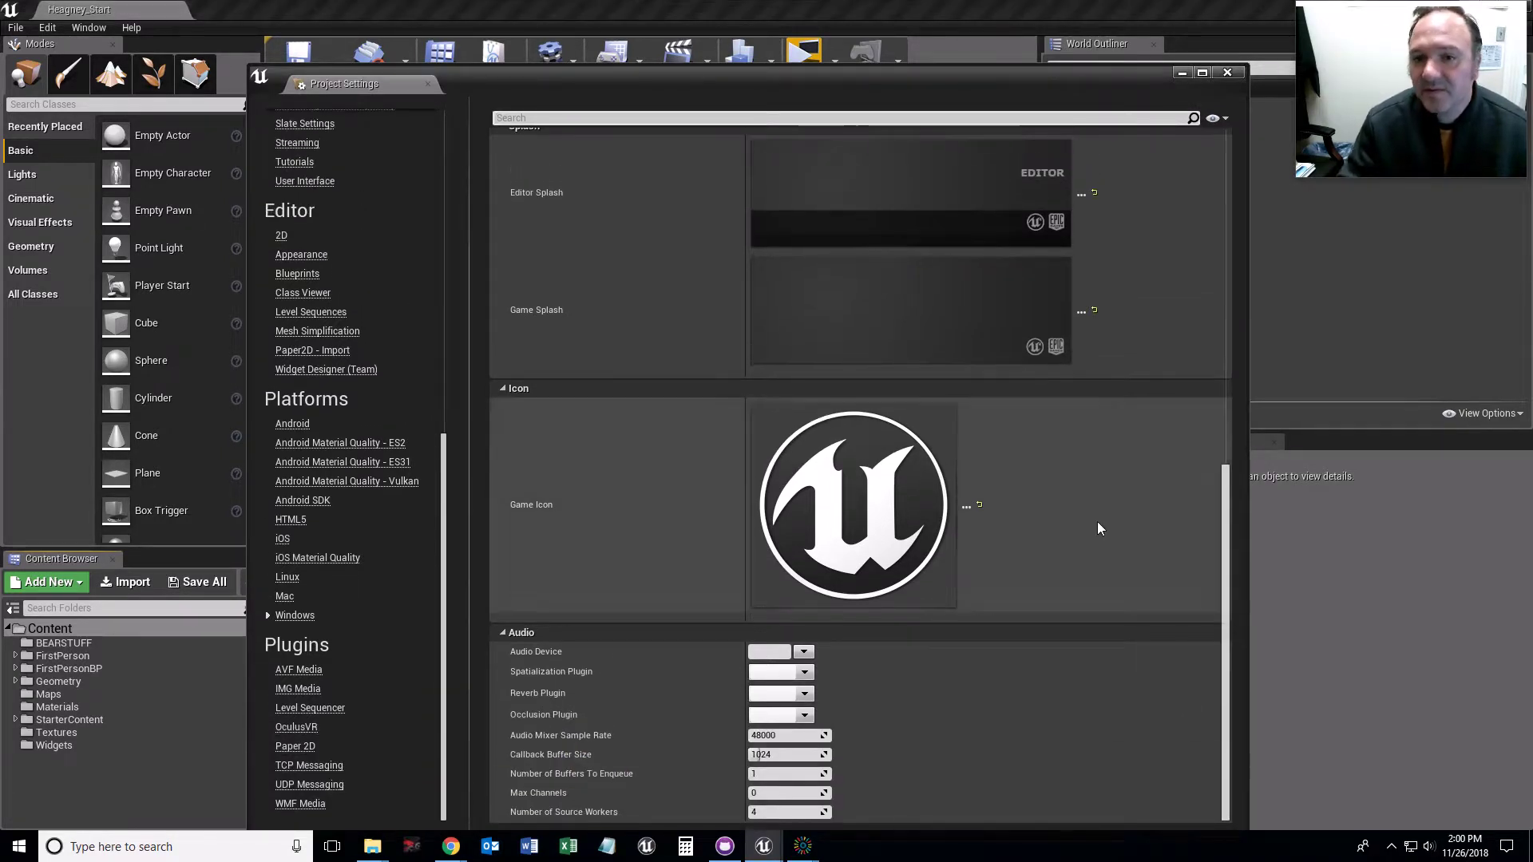
{"action": "scroll", "coordinate": [1094, 530], "scroll_direction": "up", "scroll_amount": 1}
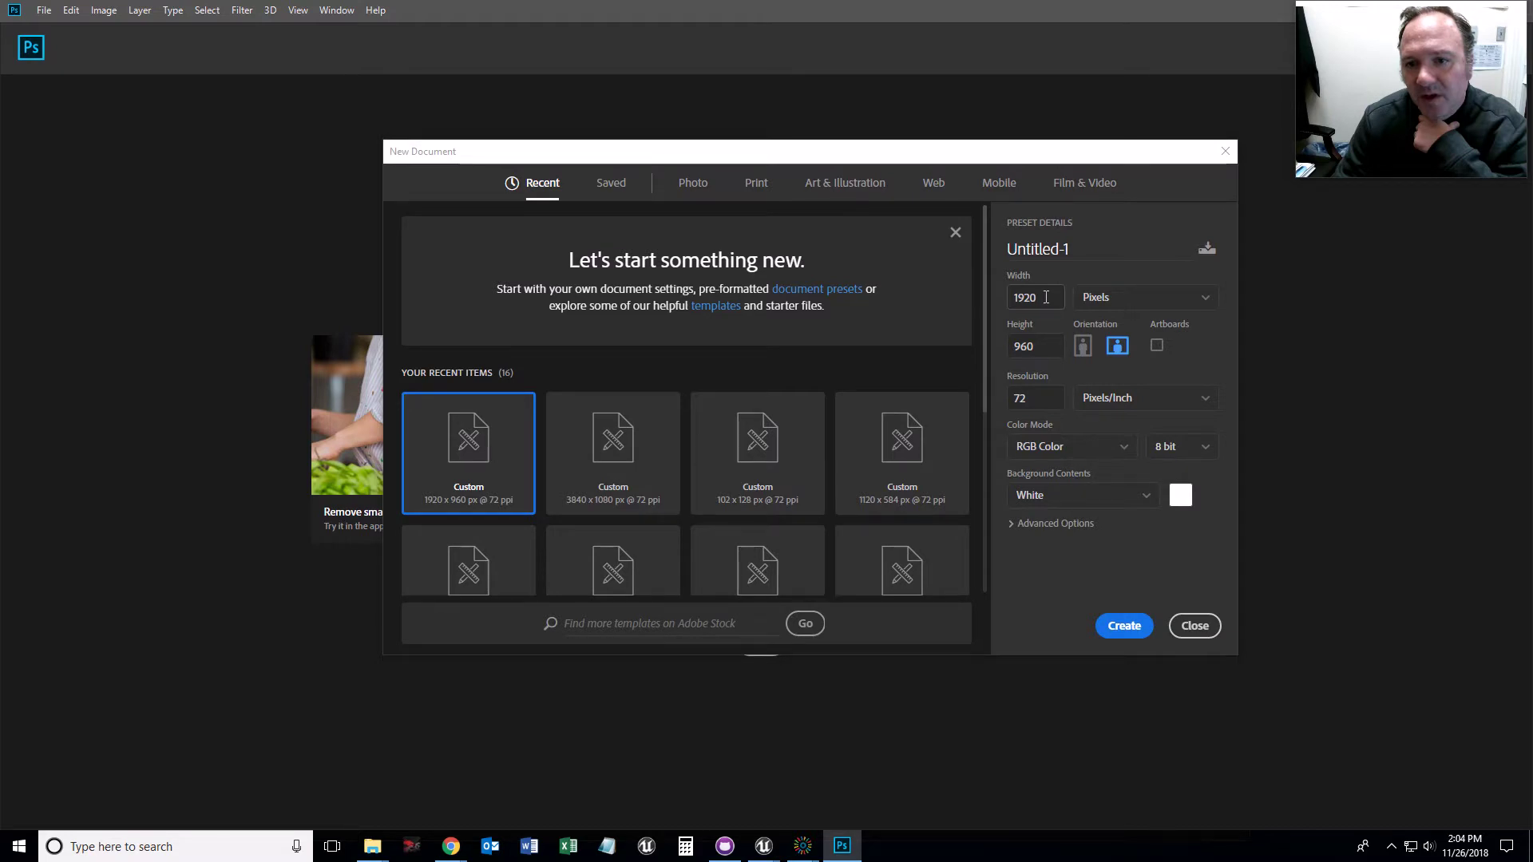
- Switch to Photoshop and create a new document 600 pixels wide and 200 pixels high
{"action": "left_click_drag", "start_coordinate": [1046, 297], "coordinate": [996, 302]}
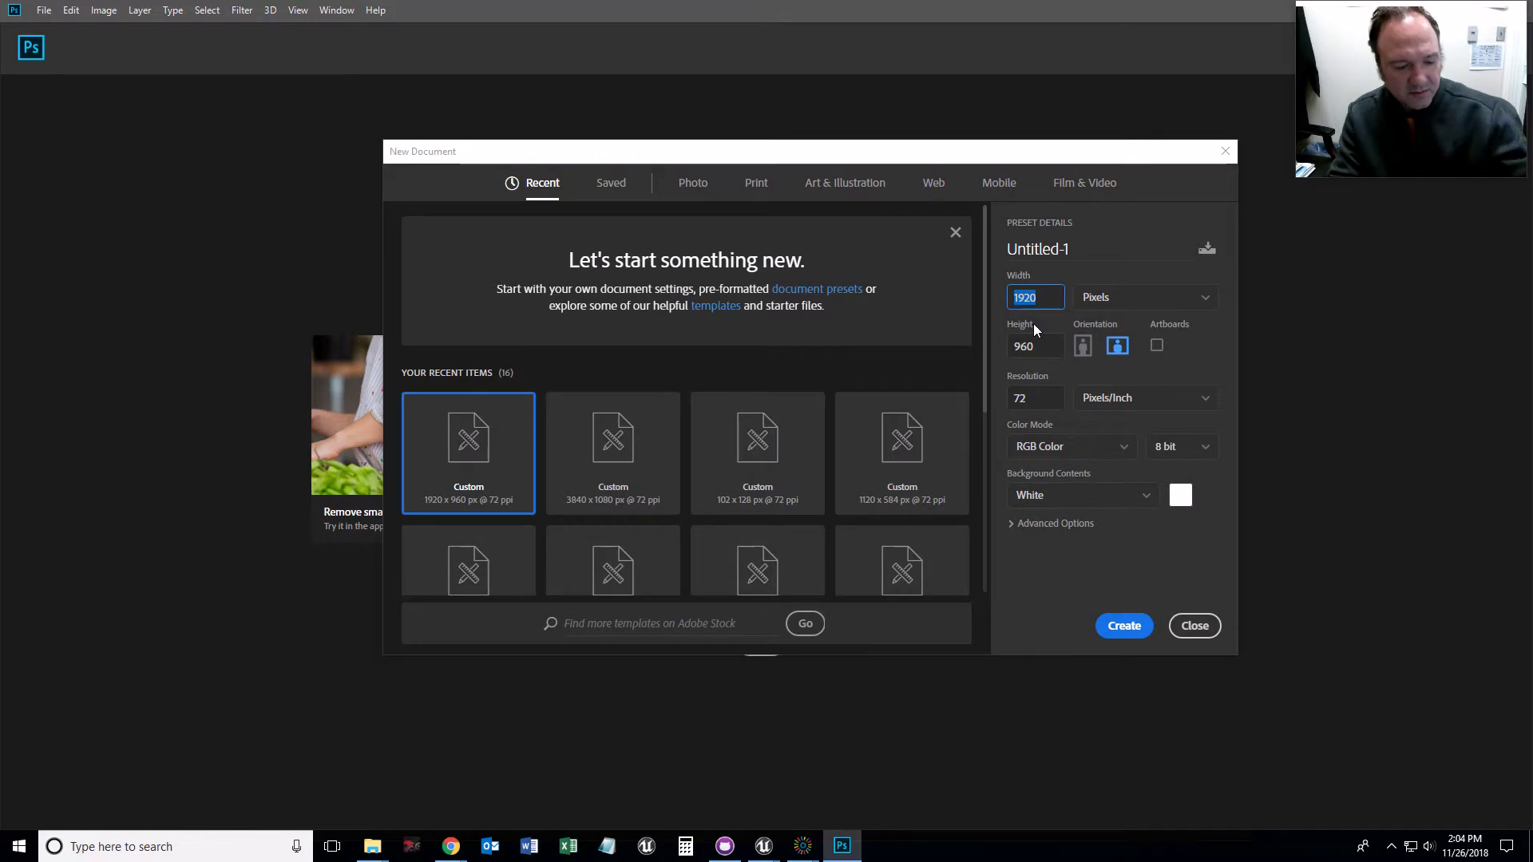
{"action": "type", "text": "600"}
{"action": "key", "text": "Tab"}
{"action": "type", "text": "200"}
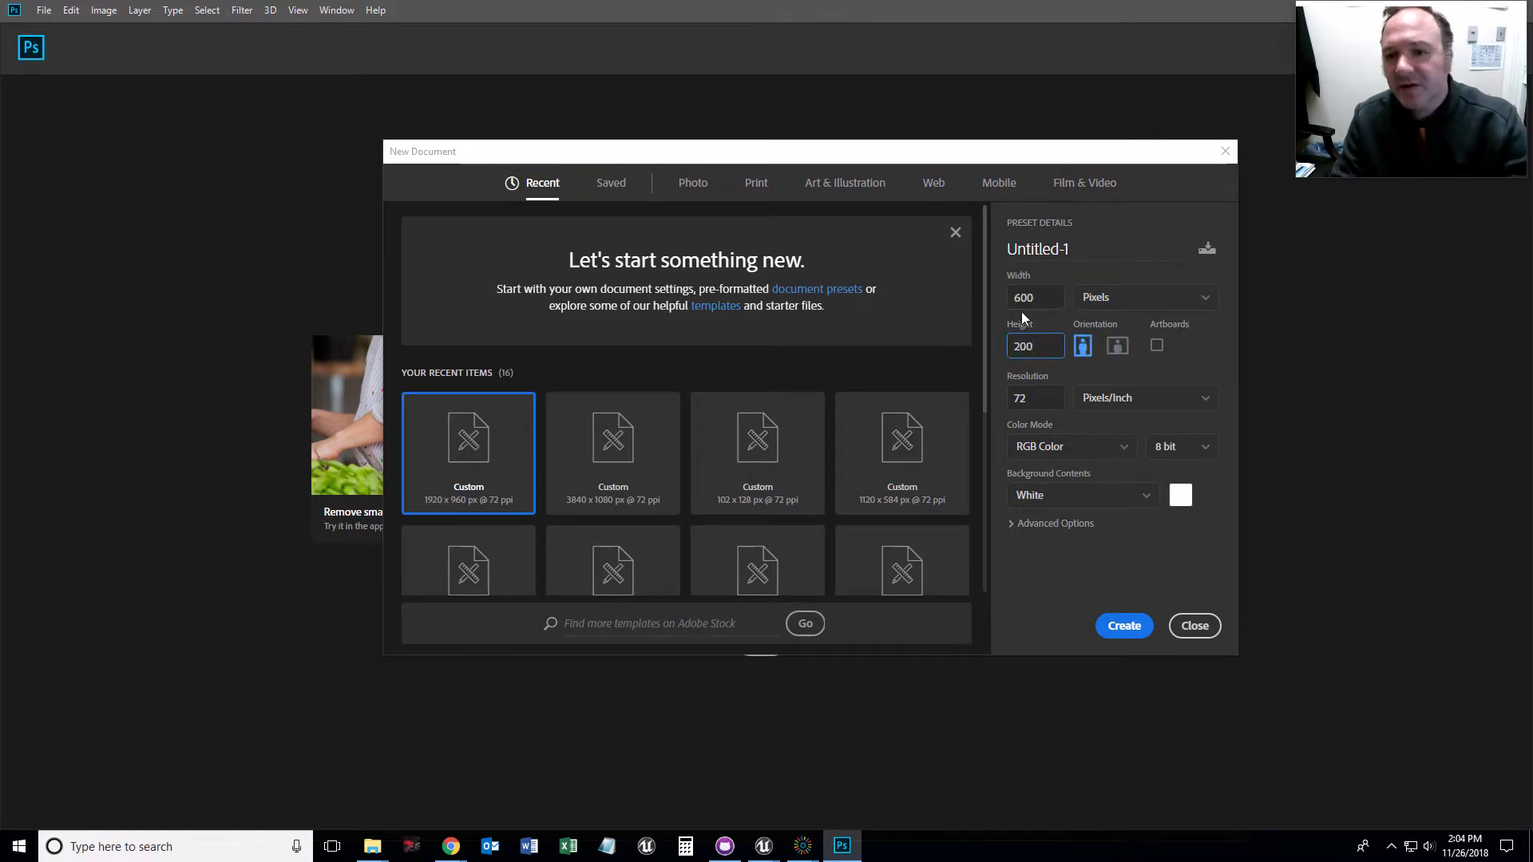
{"action": "double_click", "coordinate": [1037, 297]}
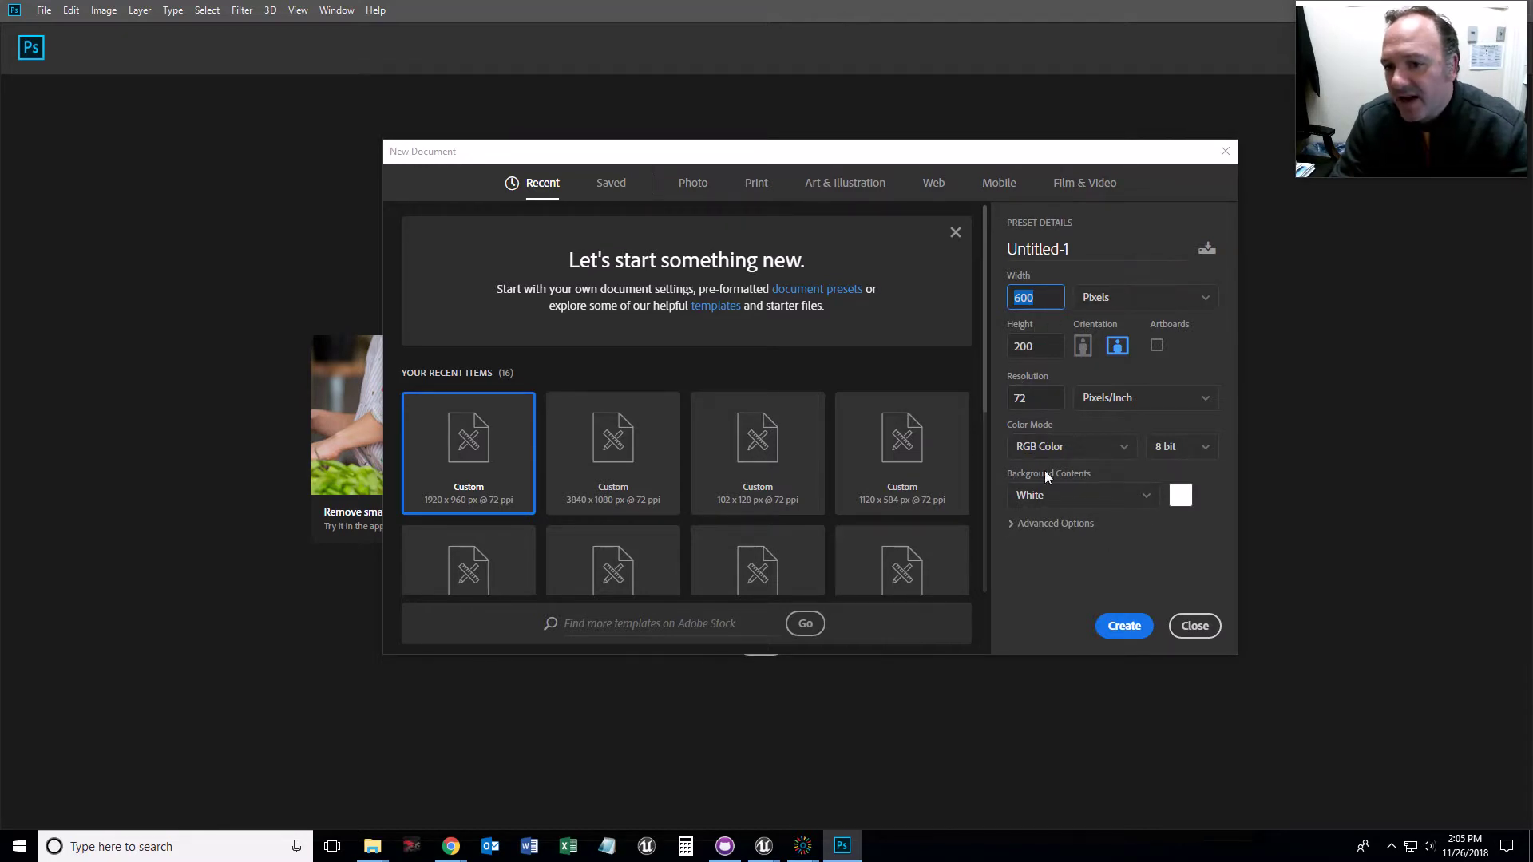
{"action": "left_click", "coordinate": [1011, 524]}
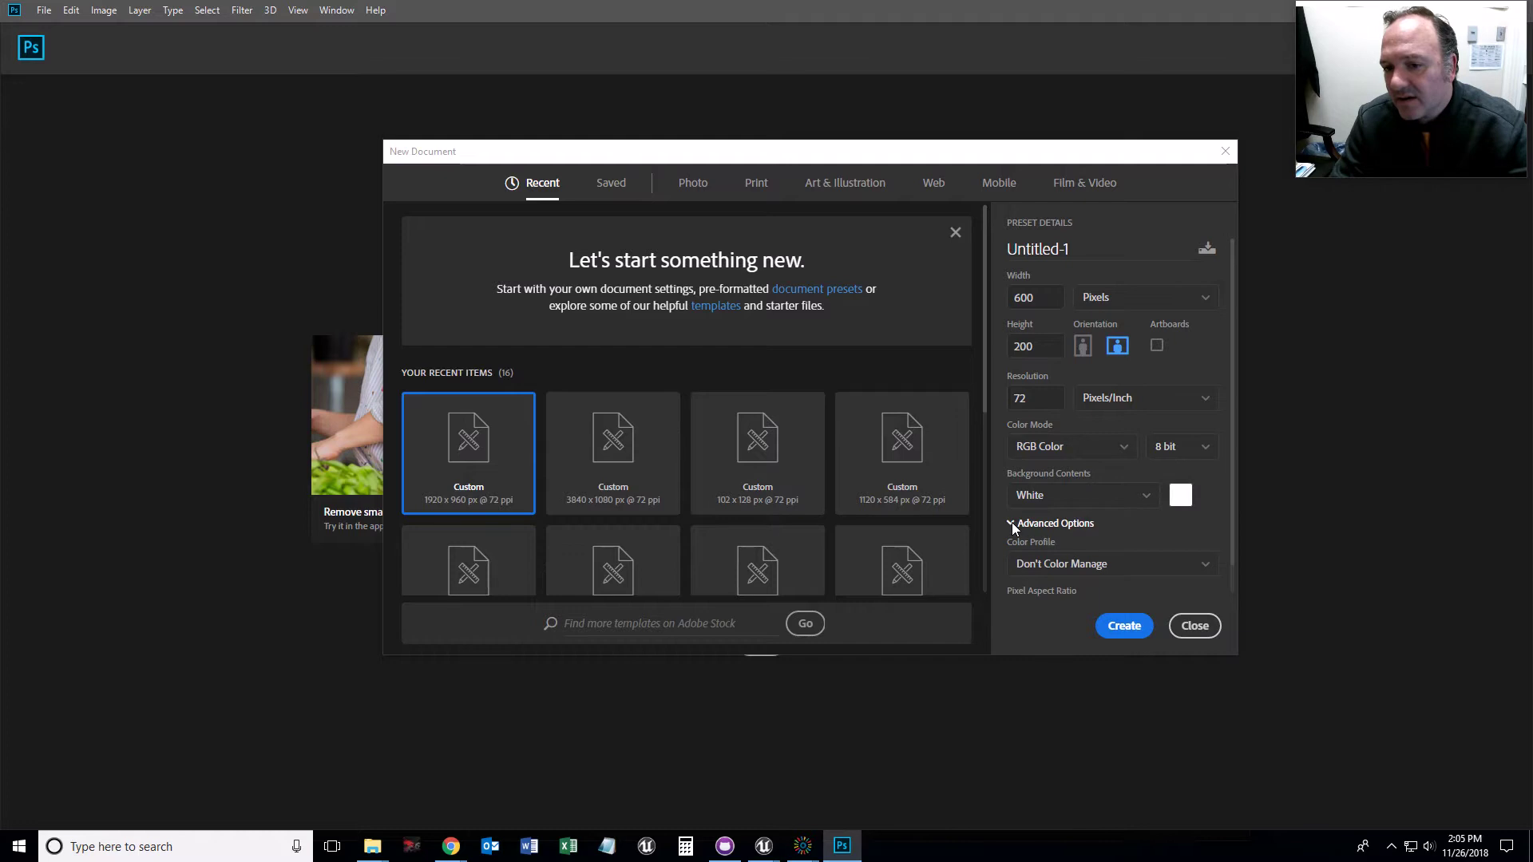
{"action": "left_click", "coordinate": [1012, 523]}
{"action": "left_click", "coordinate": [1121, 626]}
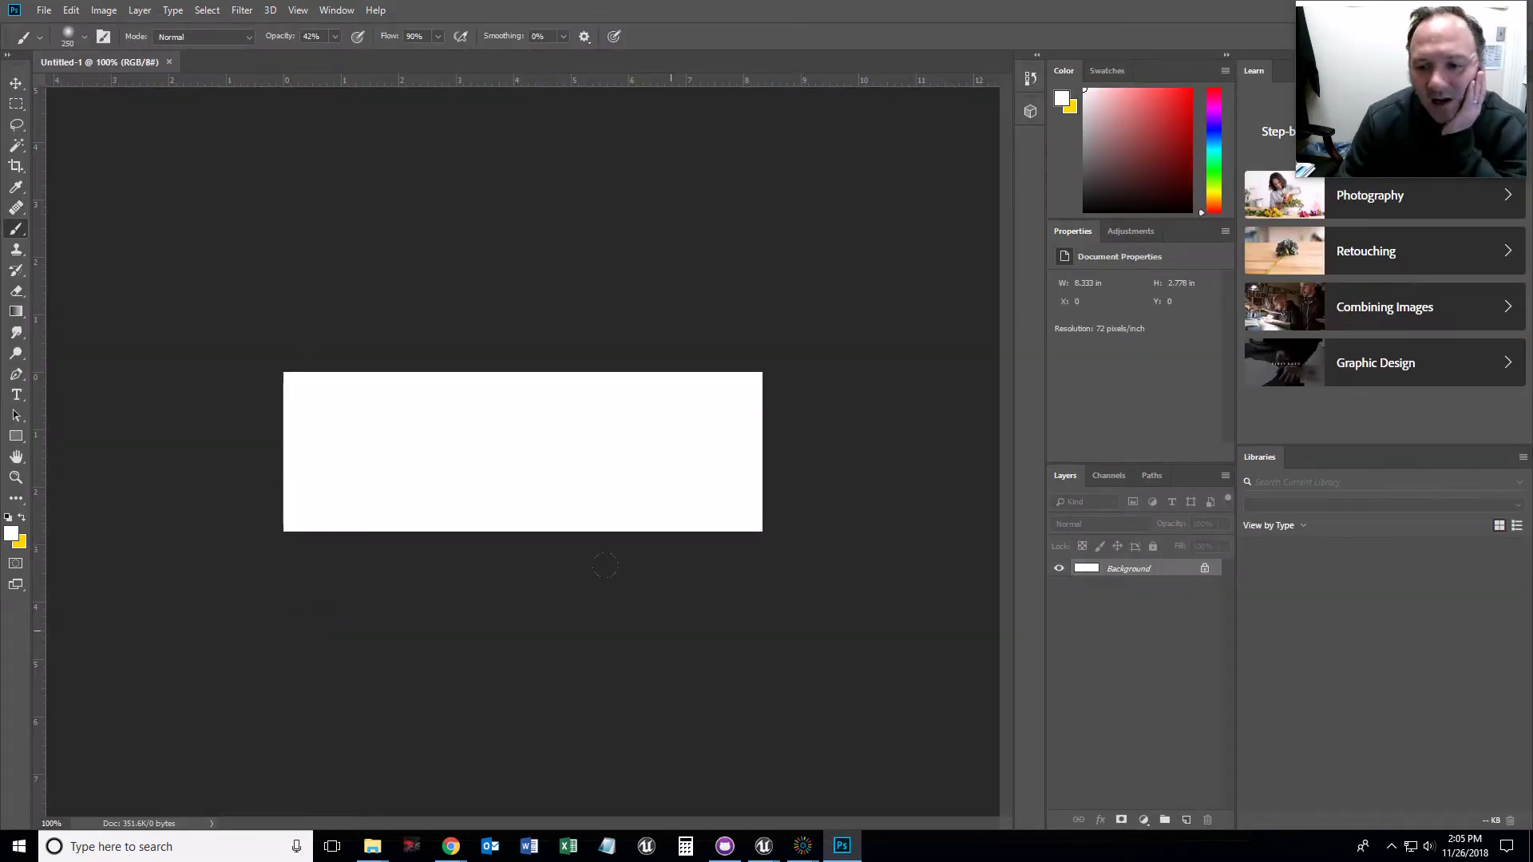
- Unlock the Background layer and set the foreground color to a dark green
{"action": "left_click", "coordinate": [1204, 568]}
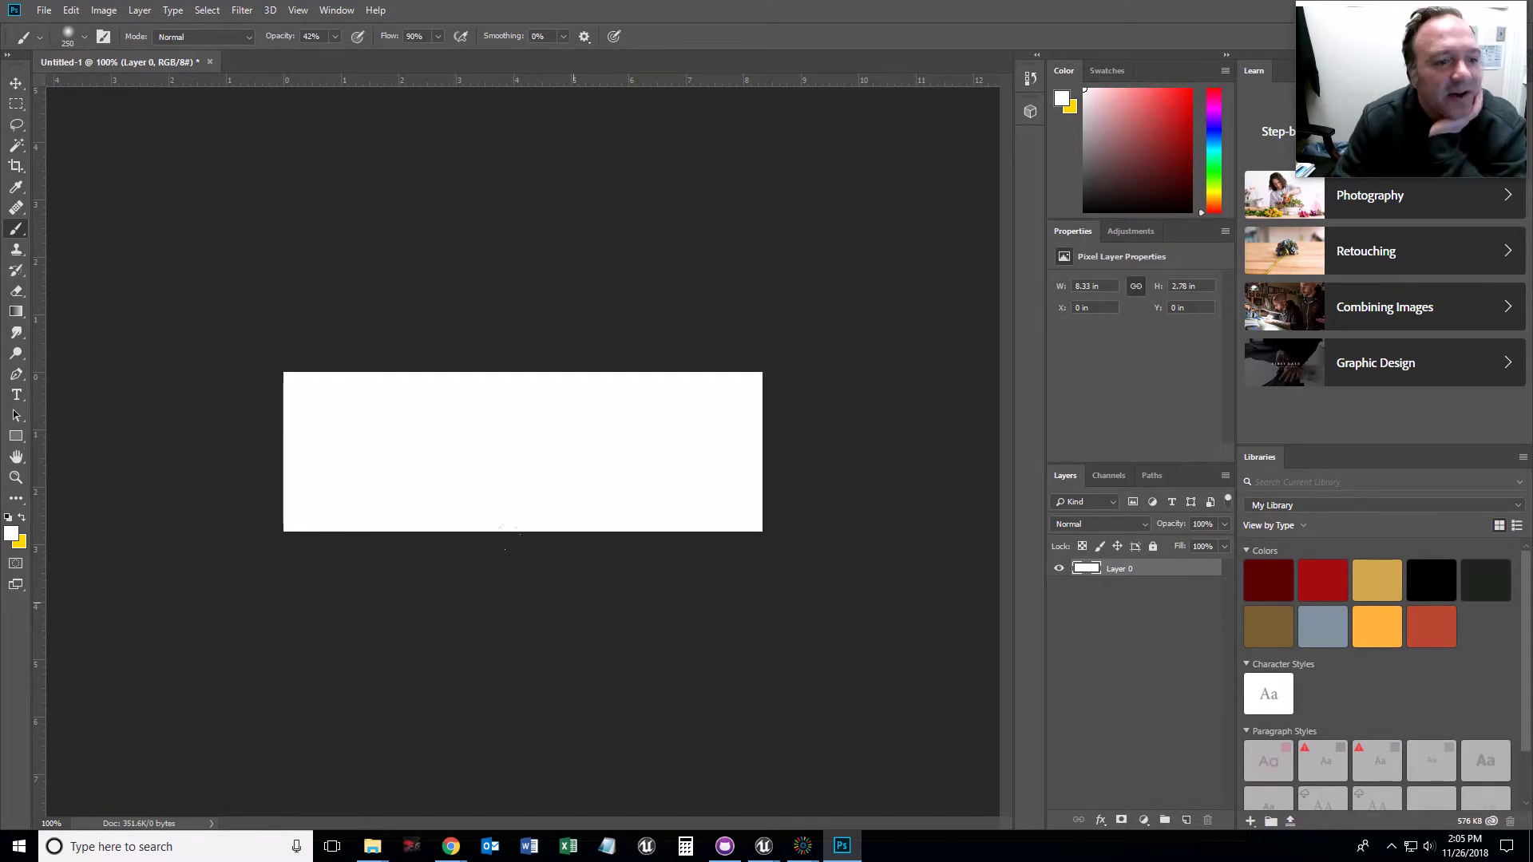
{"action": "left_click", "coordinate": [12, 534]}
{"action": "type", "text": "dadada"}
{"action": "left_click_drag", "start_coordinate": [822, 396], "coordinate": [746, 410]}
{"action": "left_click", "coordinate": [935, 244]}
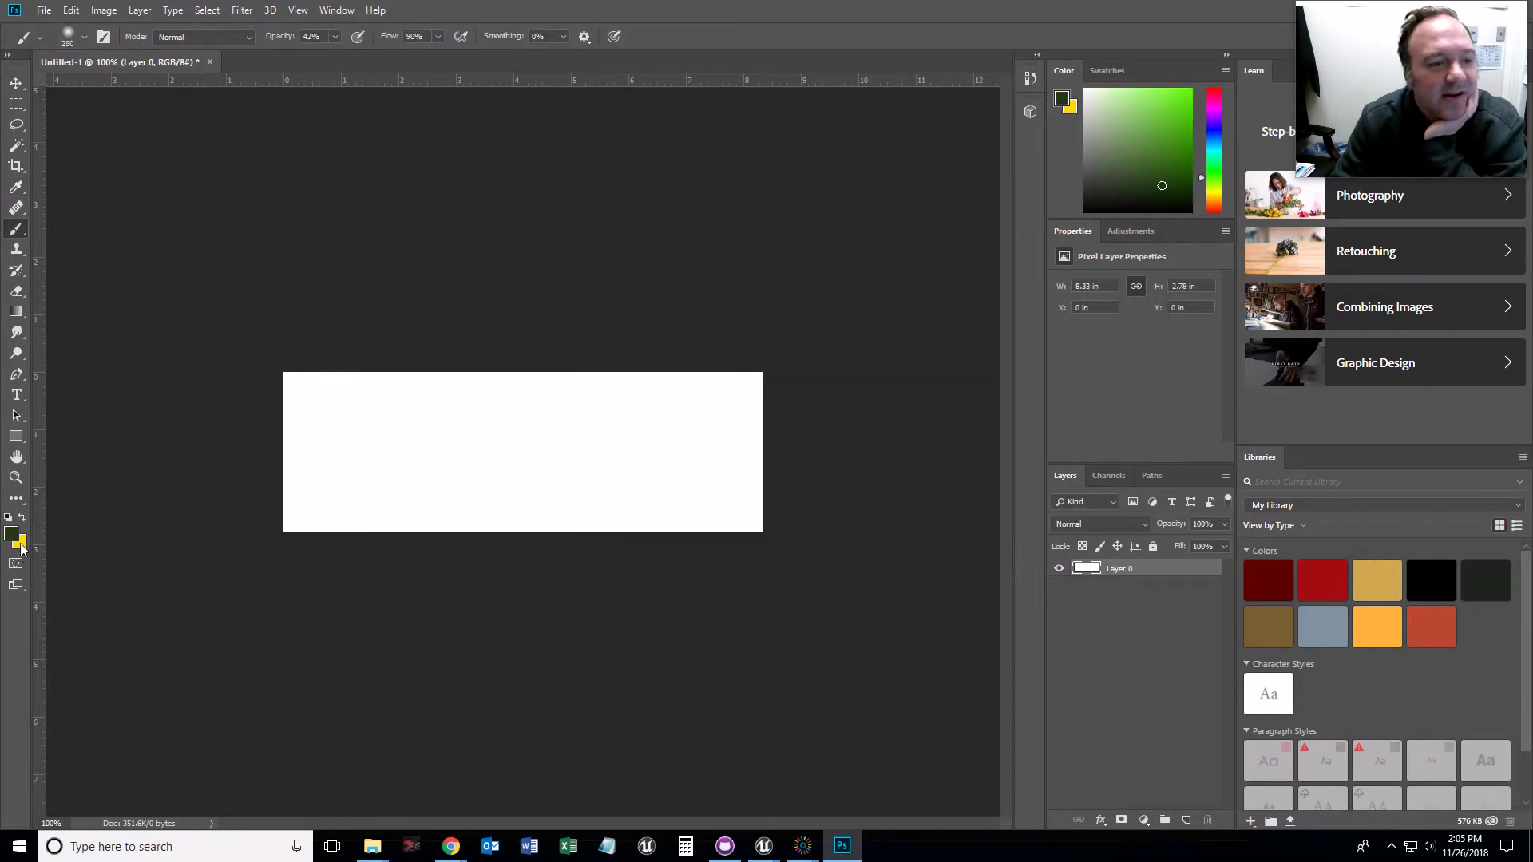
- Set the background color to a medium light green
{"action": "left_click", "coordinate": [18, 543]}
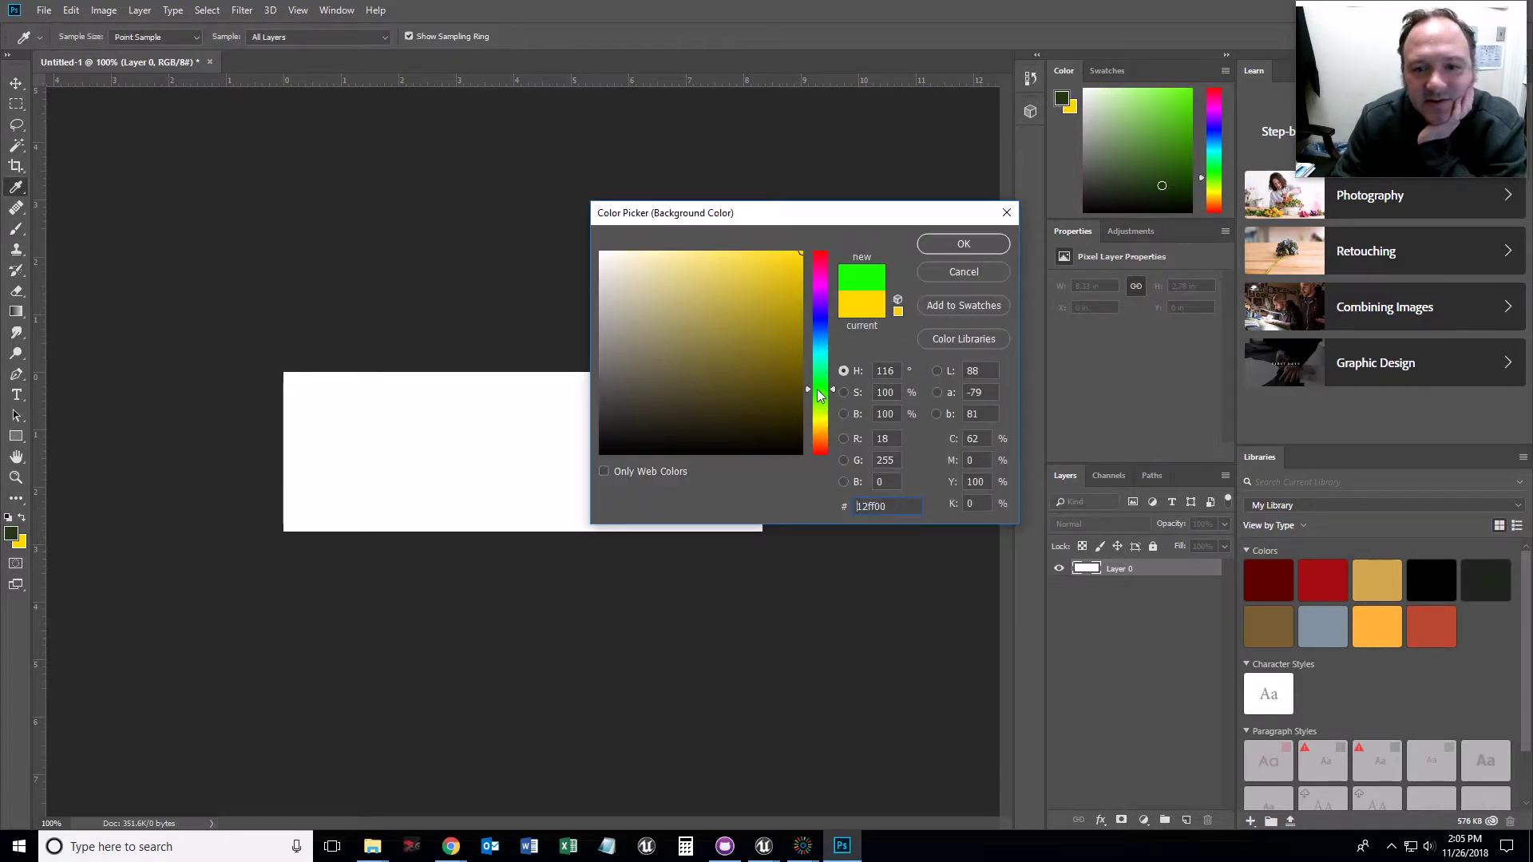
{"action": "left_click", "coordinate": [820, 391]}
{"action": "left_click_drag", "start_coordinate": [742, 370], "coordinate": [710, 326]}
{"action": "left_click", "coordinate": [939, 248]}
{"action": "key", "text": "b"}
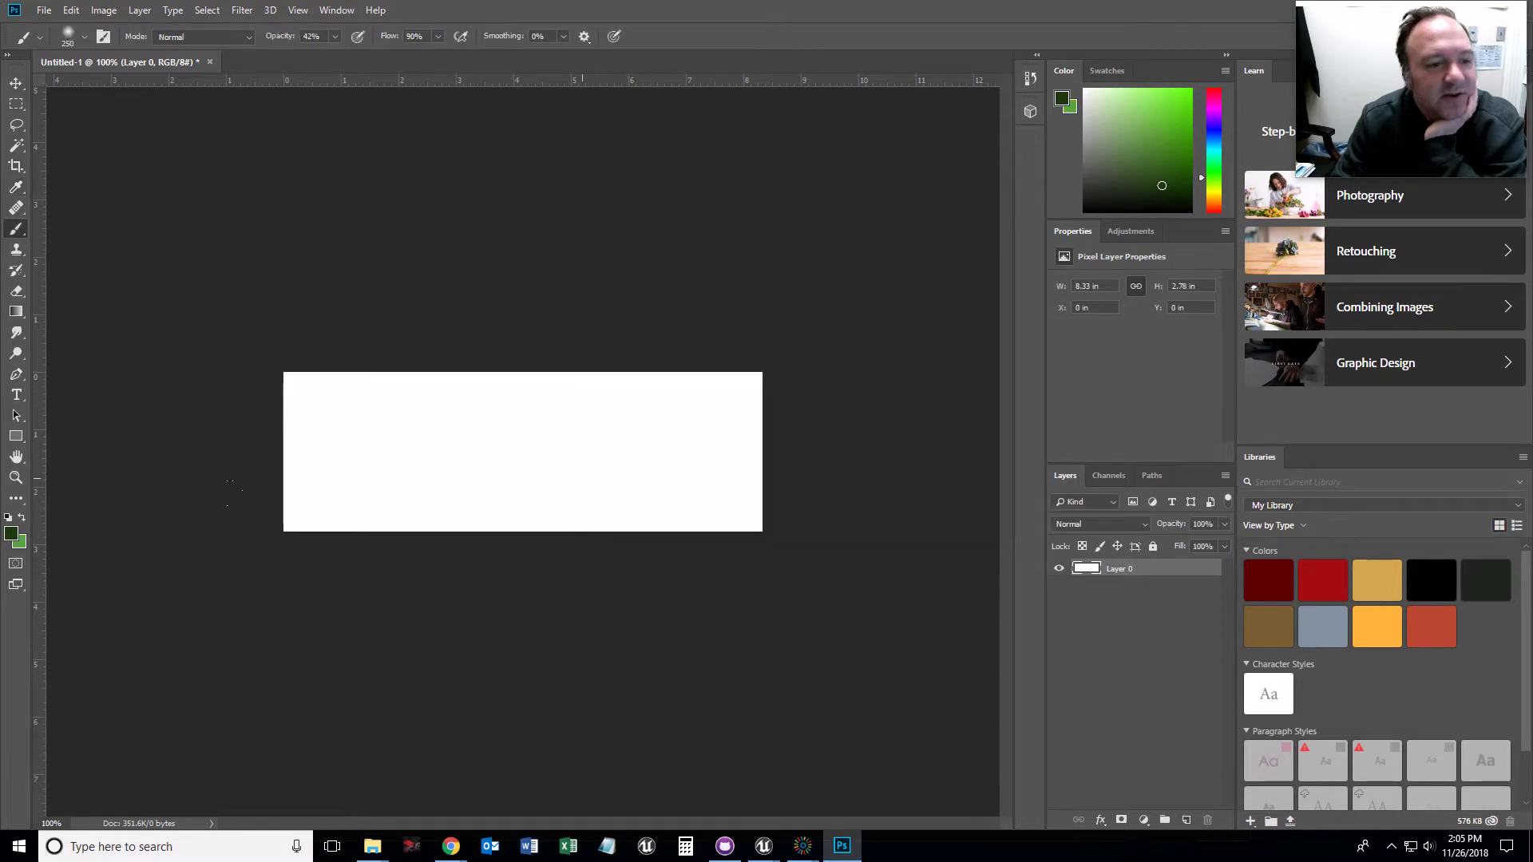
- Try a small radial gradient on the layer with the Gradient tool, and a diagonal linear one from dark to light green
{"action": "left_click", "coordinate": [17, 312]}
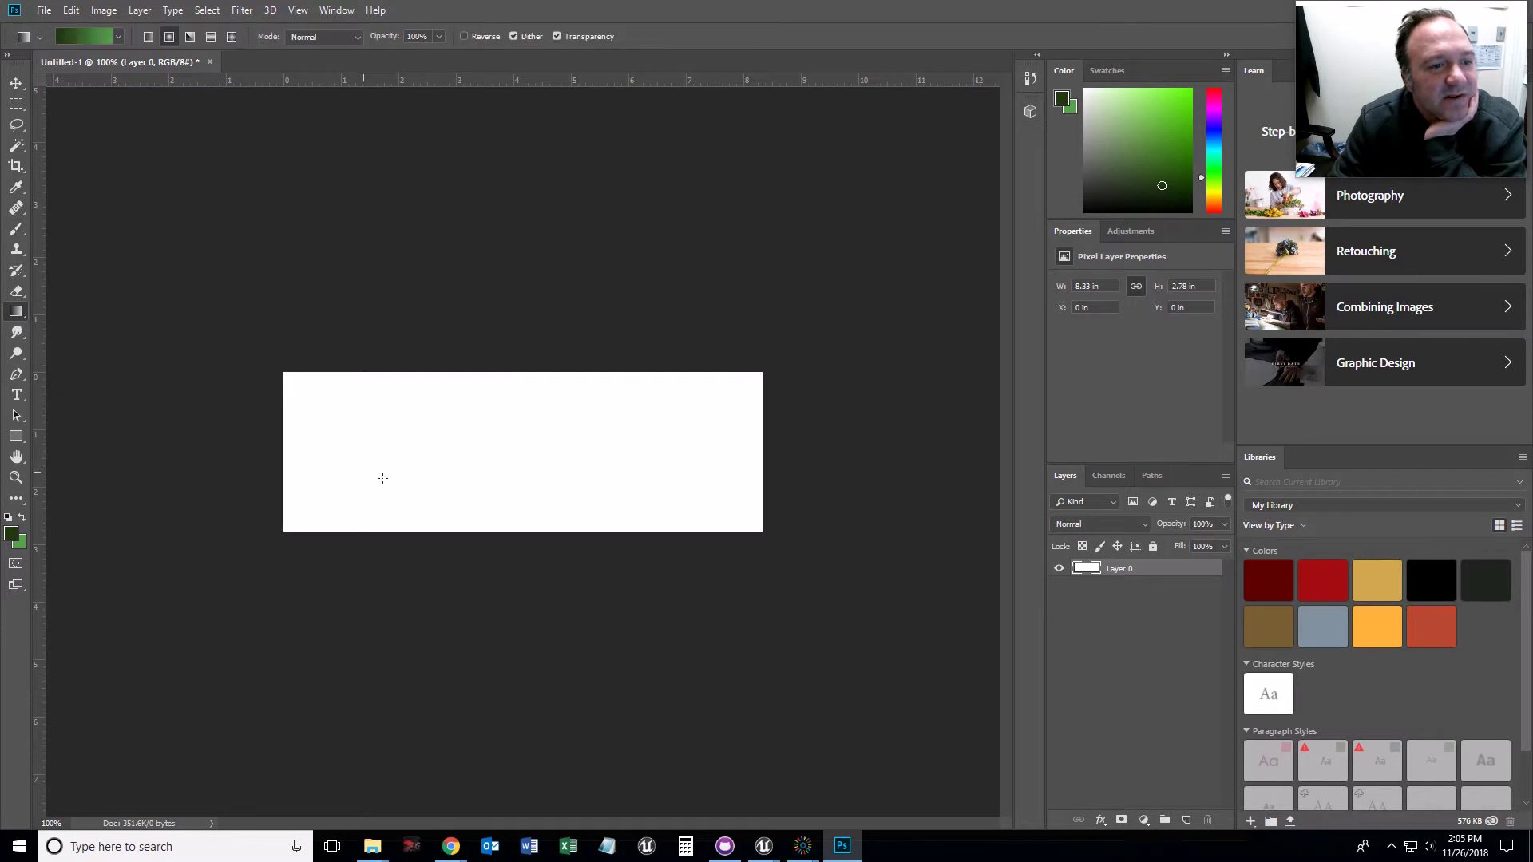
{"action": "left_click_drag", "start_coordinate": [509, 463], "coordinate": [502, 489]}
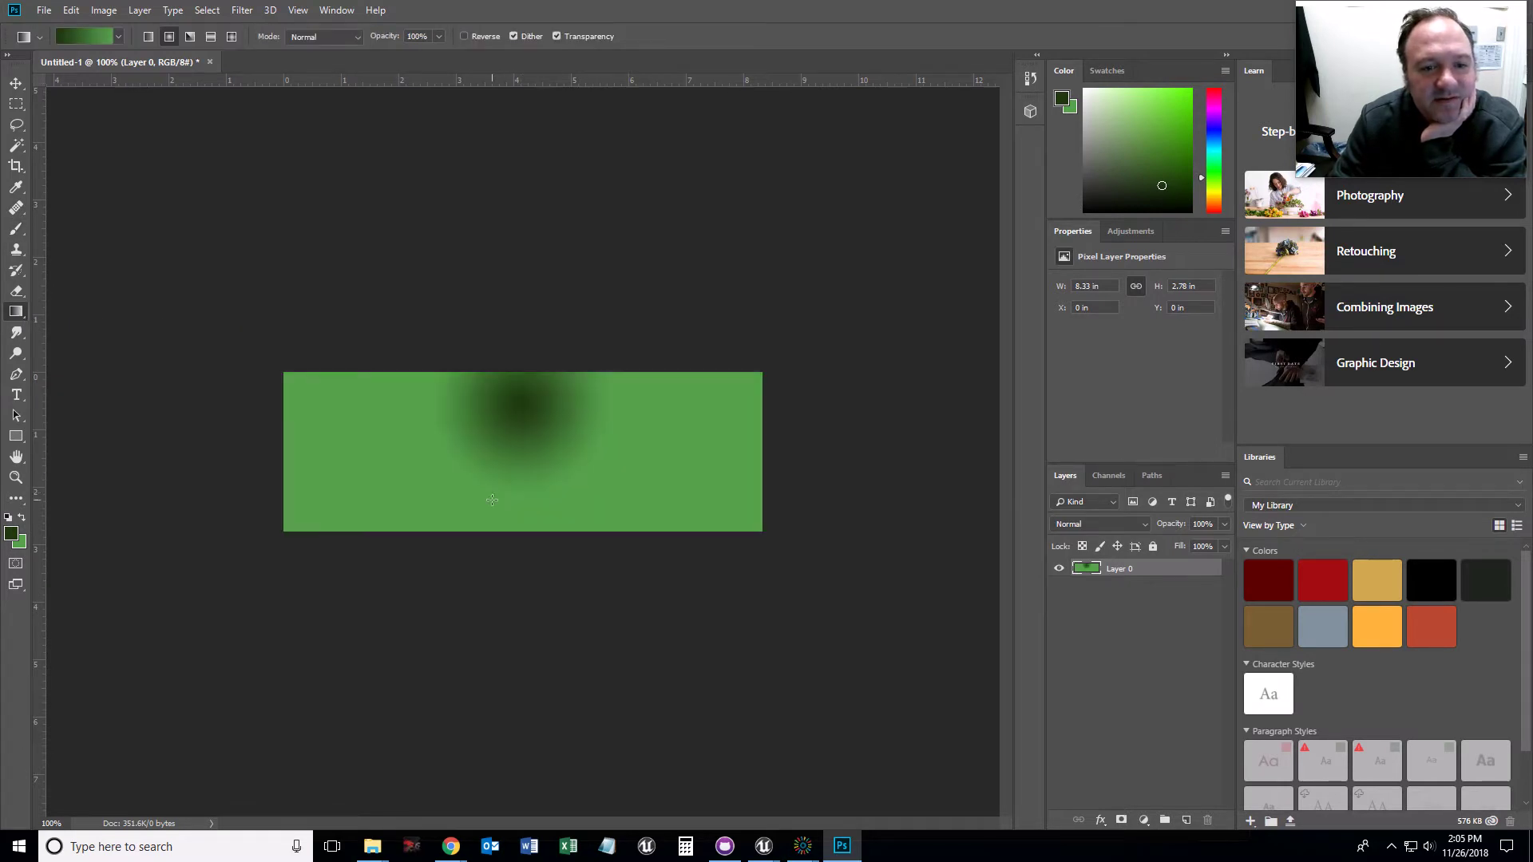
{"action": "left_click", "coordinate": [148, 36]}
{"action": "left_click_drag", "start_coordinate": [575, 412], "coordinate": [496, 529]}
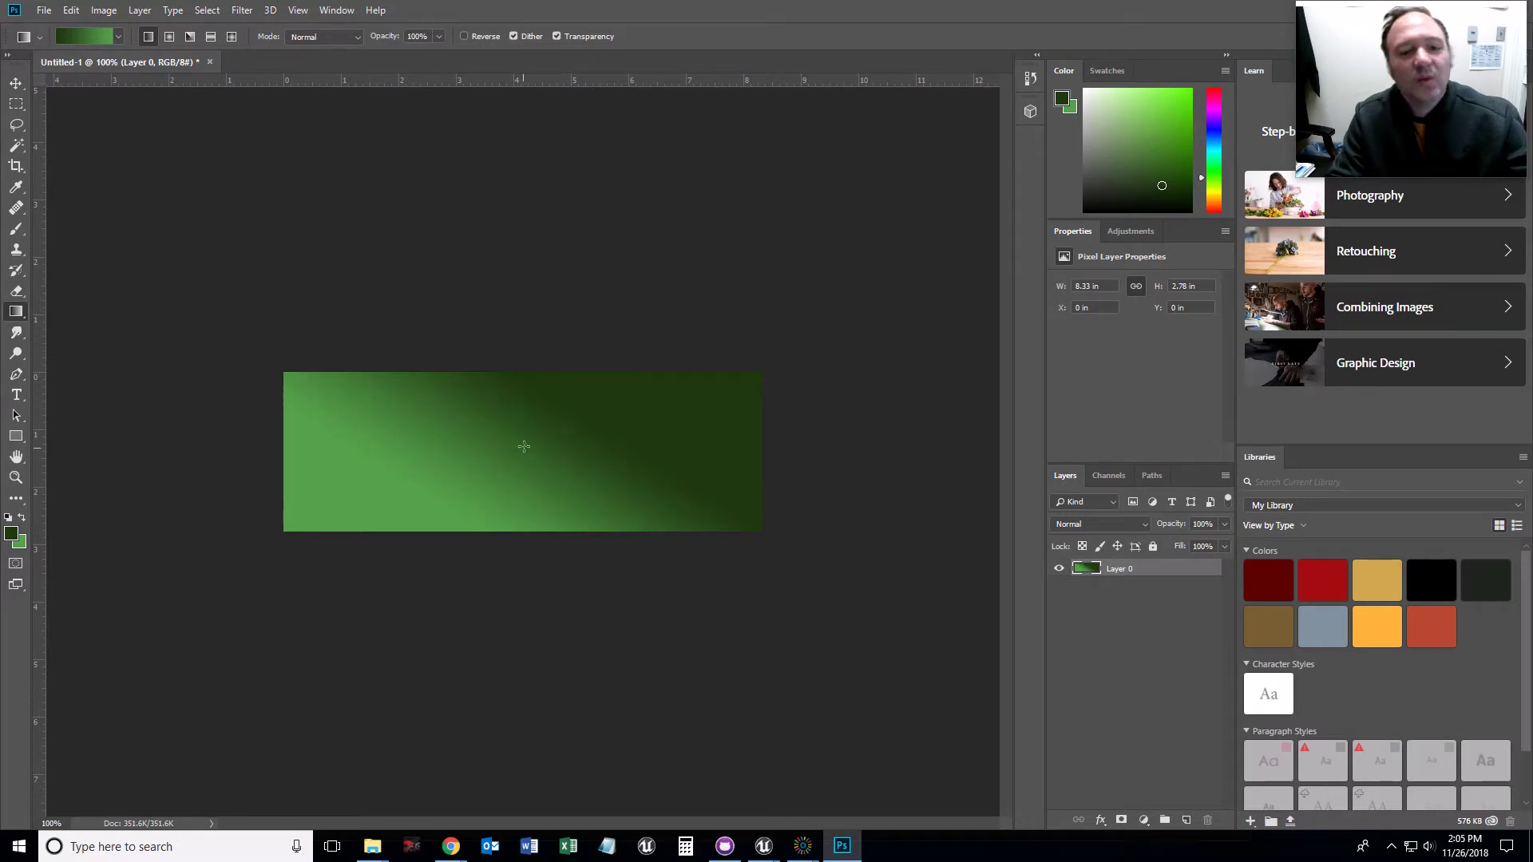
- Apply a vertical linear gradient, swap the foreground and background colors, and reapply it from light green at the top to dark green below
{"action": "left_click_drag", "start_coordinate": [527, 398], "coordinate": [526, 519]}
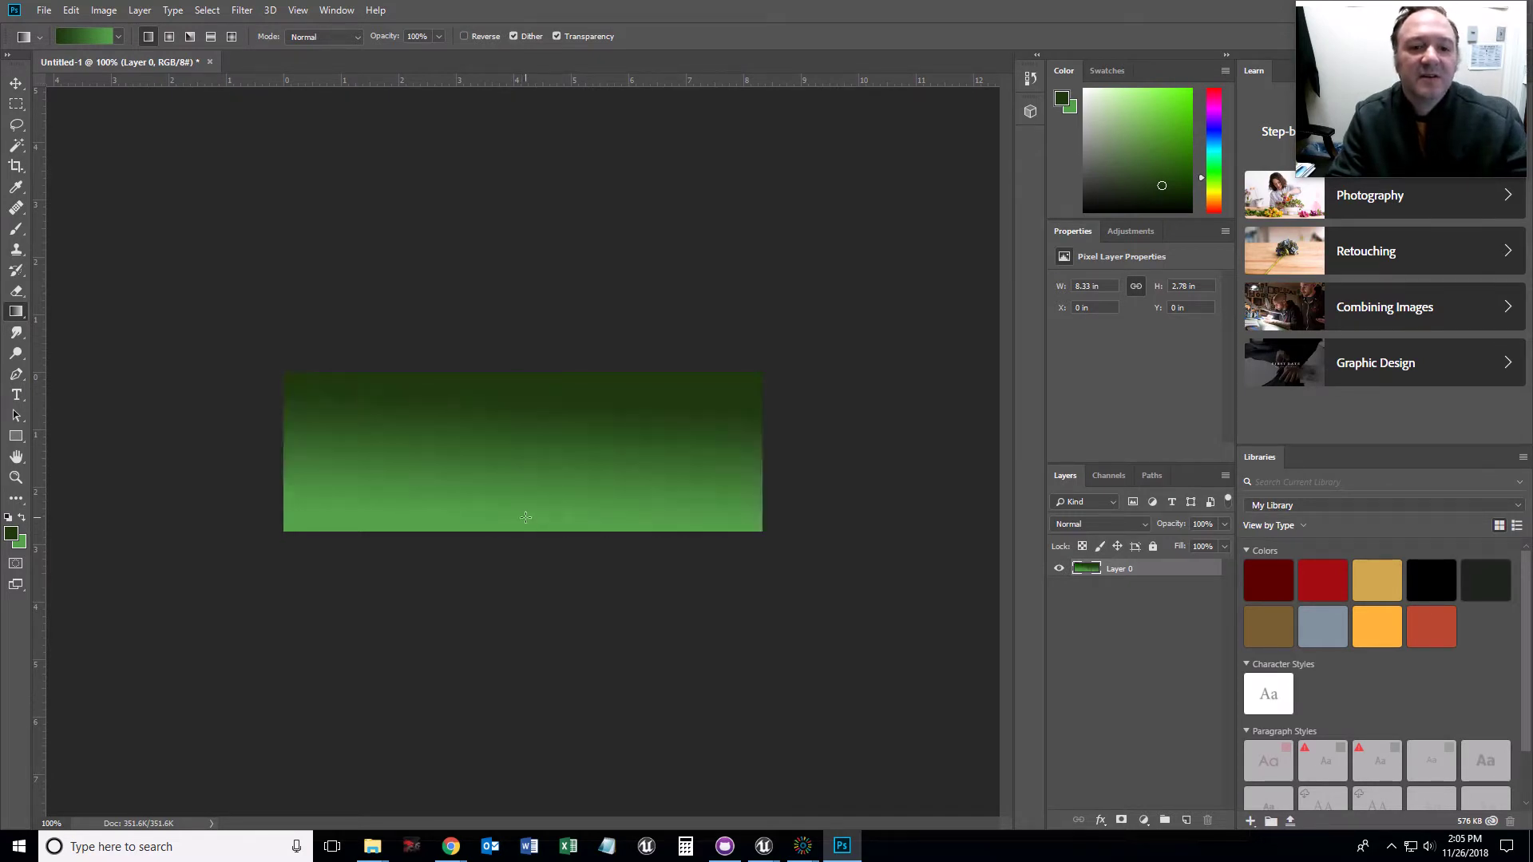
{"action": "left_click", "coordinate": [24, 518]}
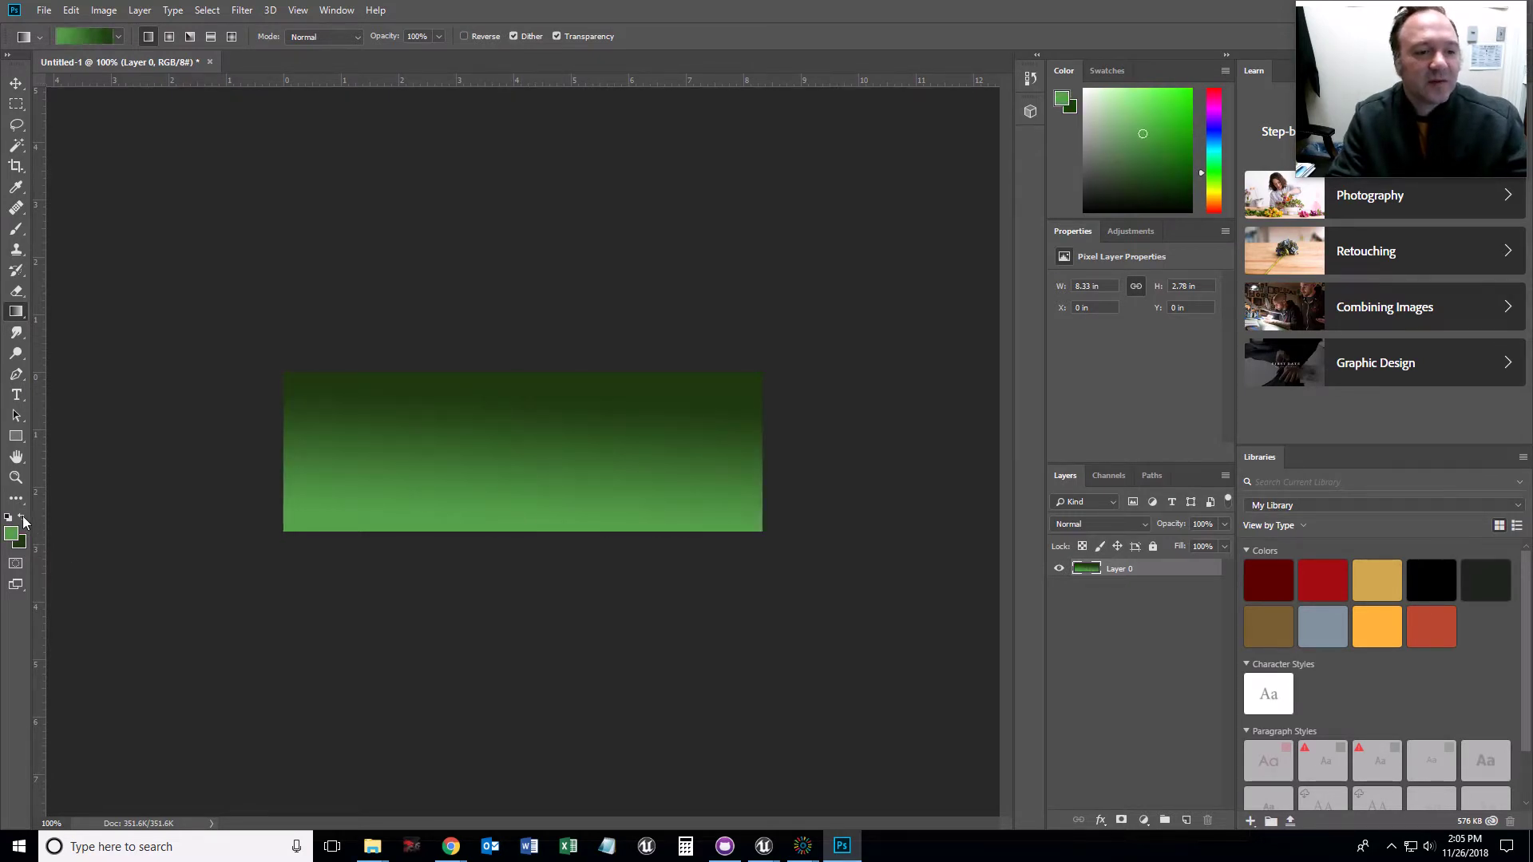
{"action": "left_click_drag", "start_coordinate": [522, 381], "coordinate": [514, 518]}
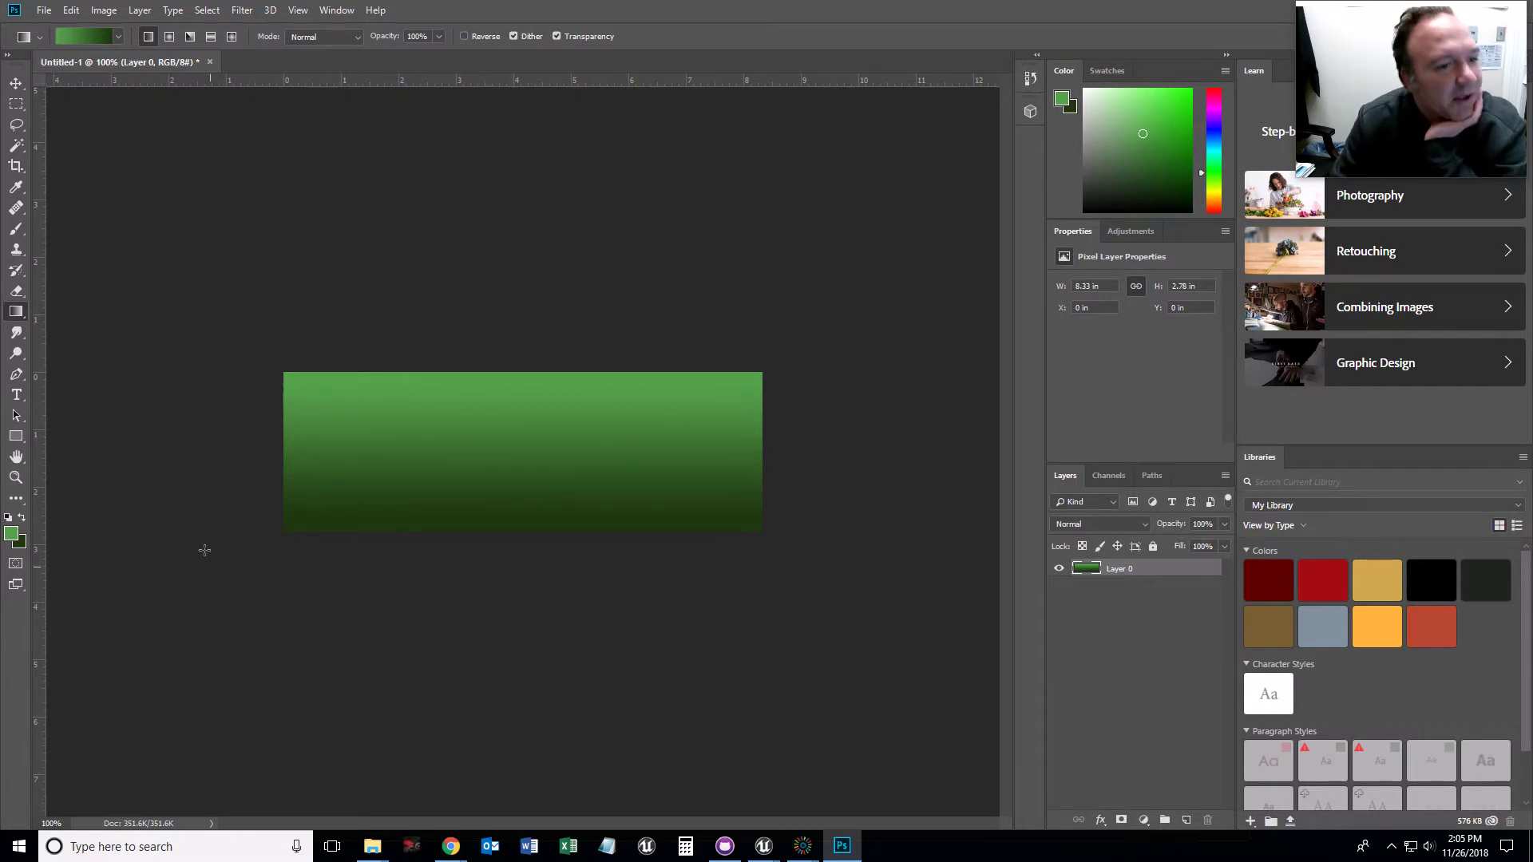
- Add a text box across the middle of the banner containing "Fun...revived"
{"action": "left_click", "coordinate": [17, 395]}
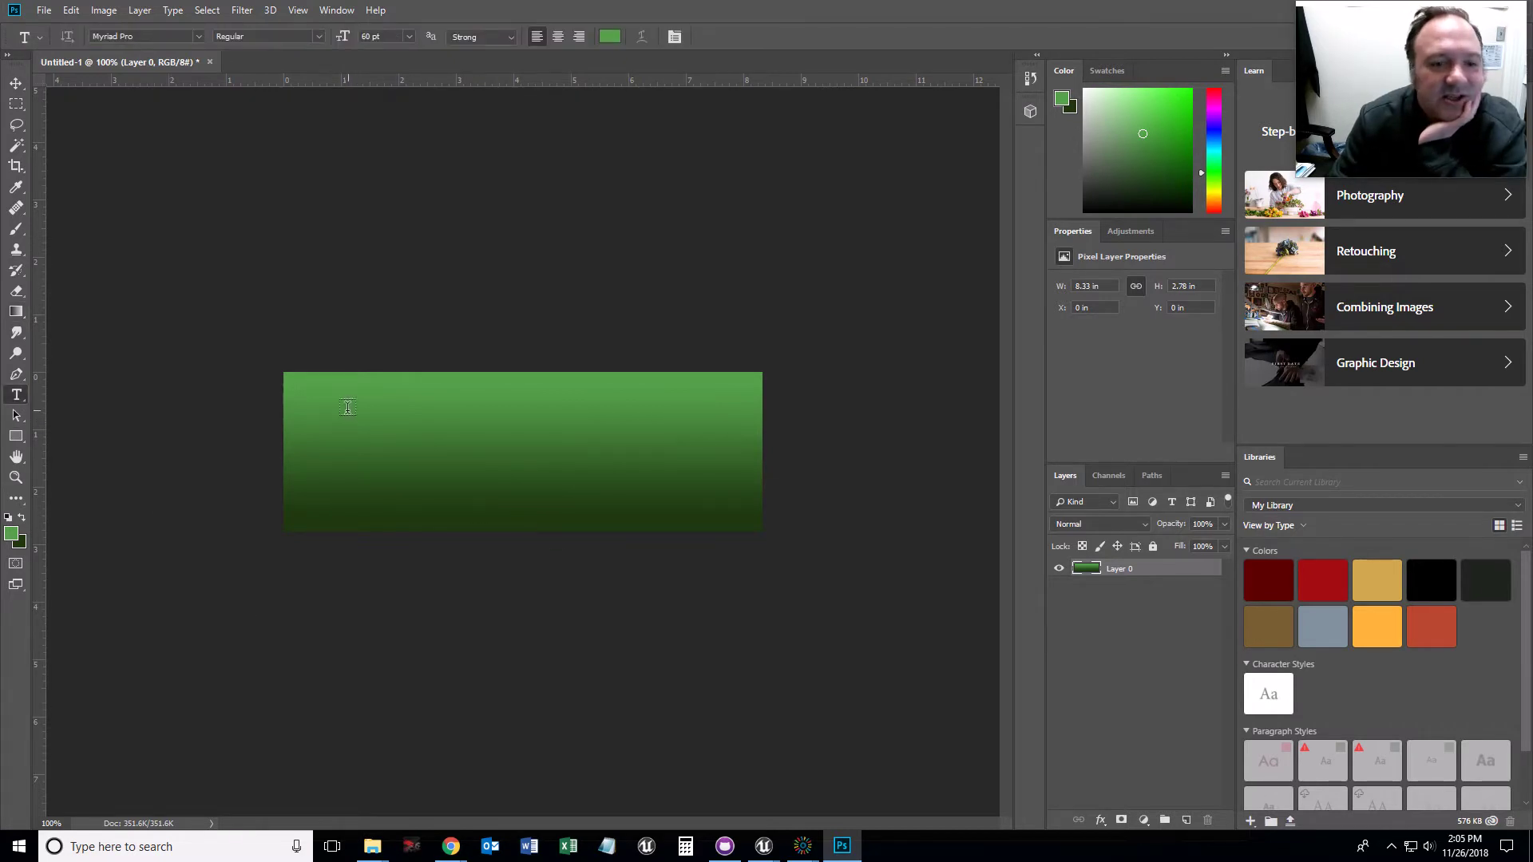
{"action": "left_click_drag", "start_coordinate": [330, 403], "coordinate": [708, 493]}
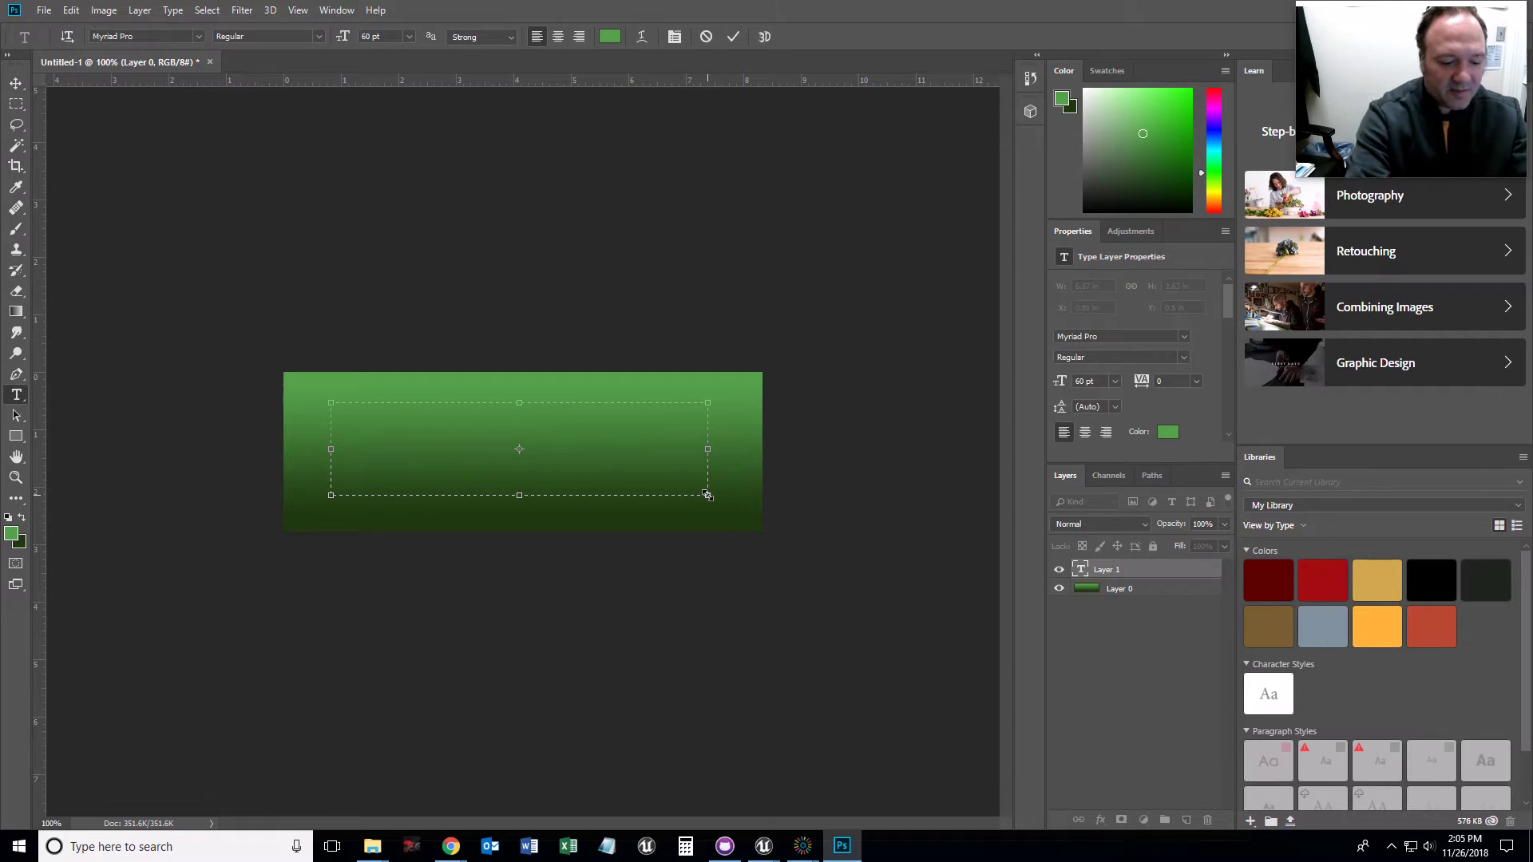
{"action": "type", "text": "Fun "}
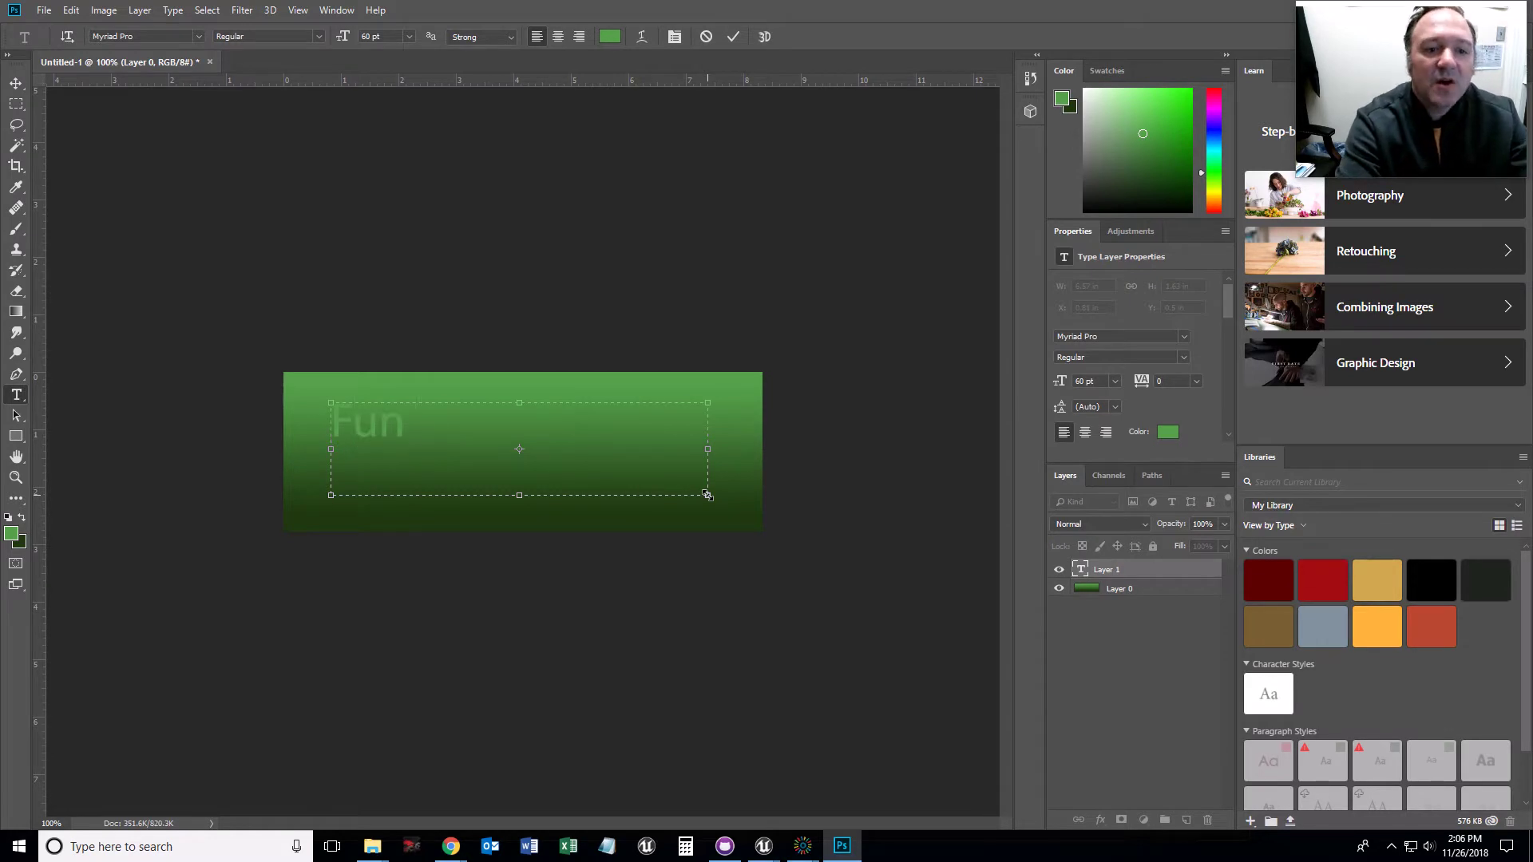
{"action": "type", "text": "..revived"}
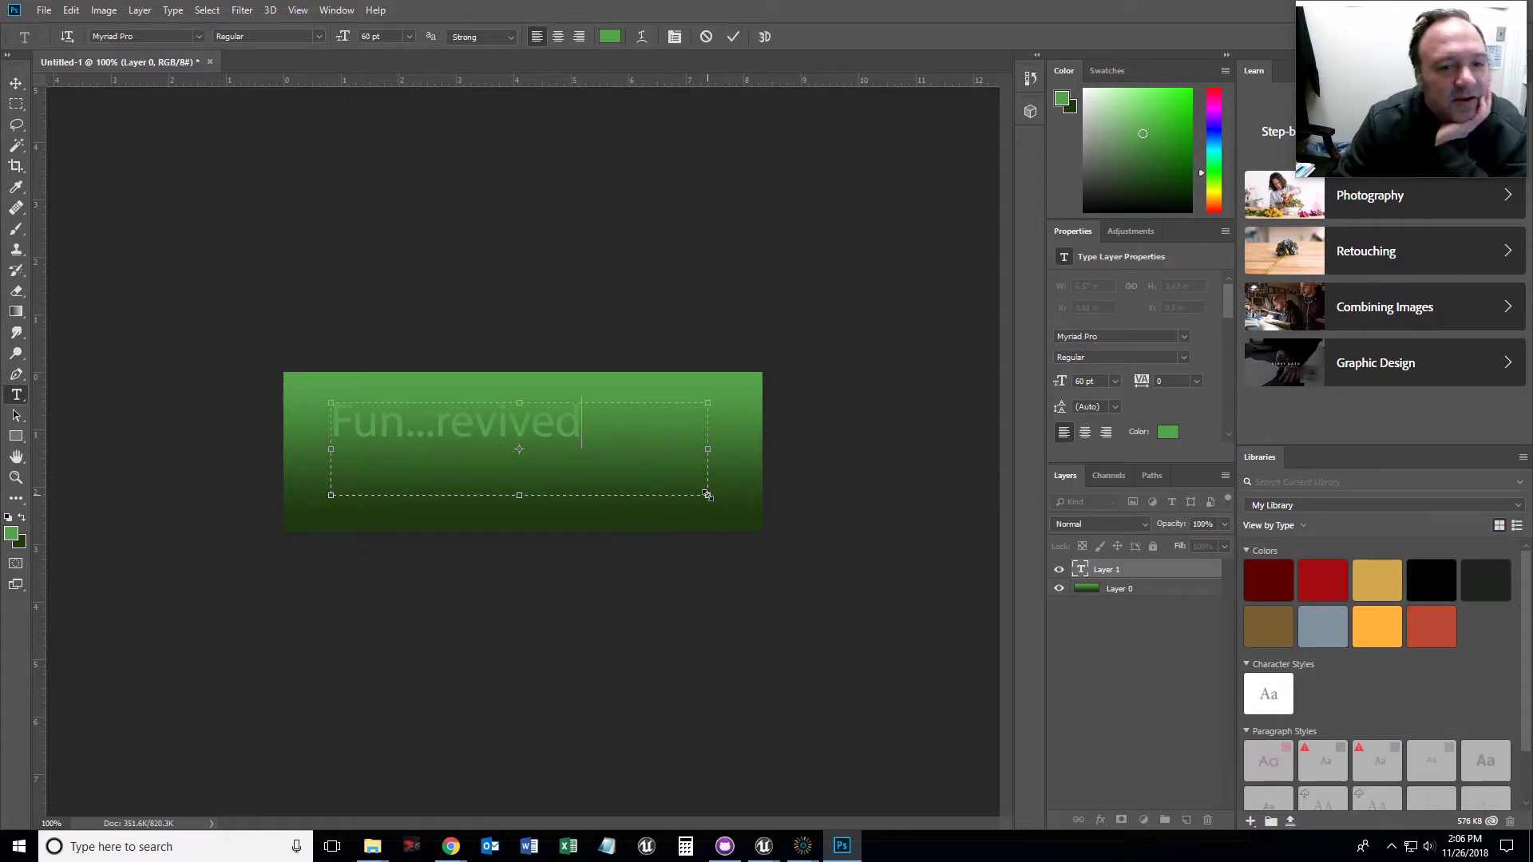
- Change the font of the whole "Fun...revived" text to Chiller
{"action": "triple_click", "coordinate": [431, 407]}
{"action": "left_click", "coordinate": [198, 36]}
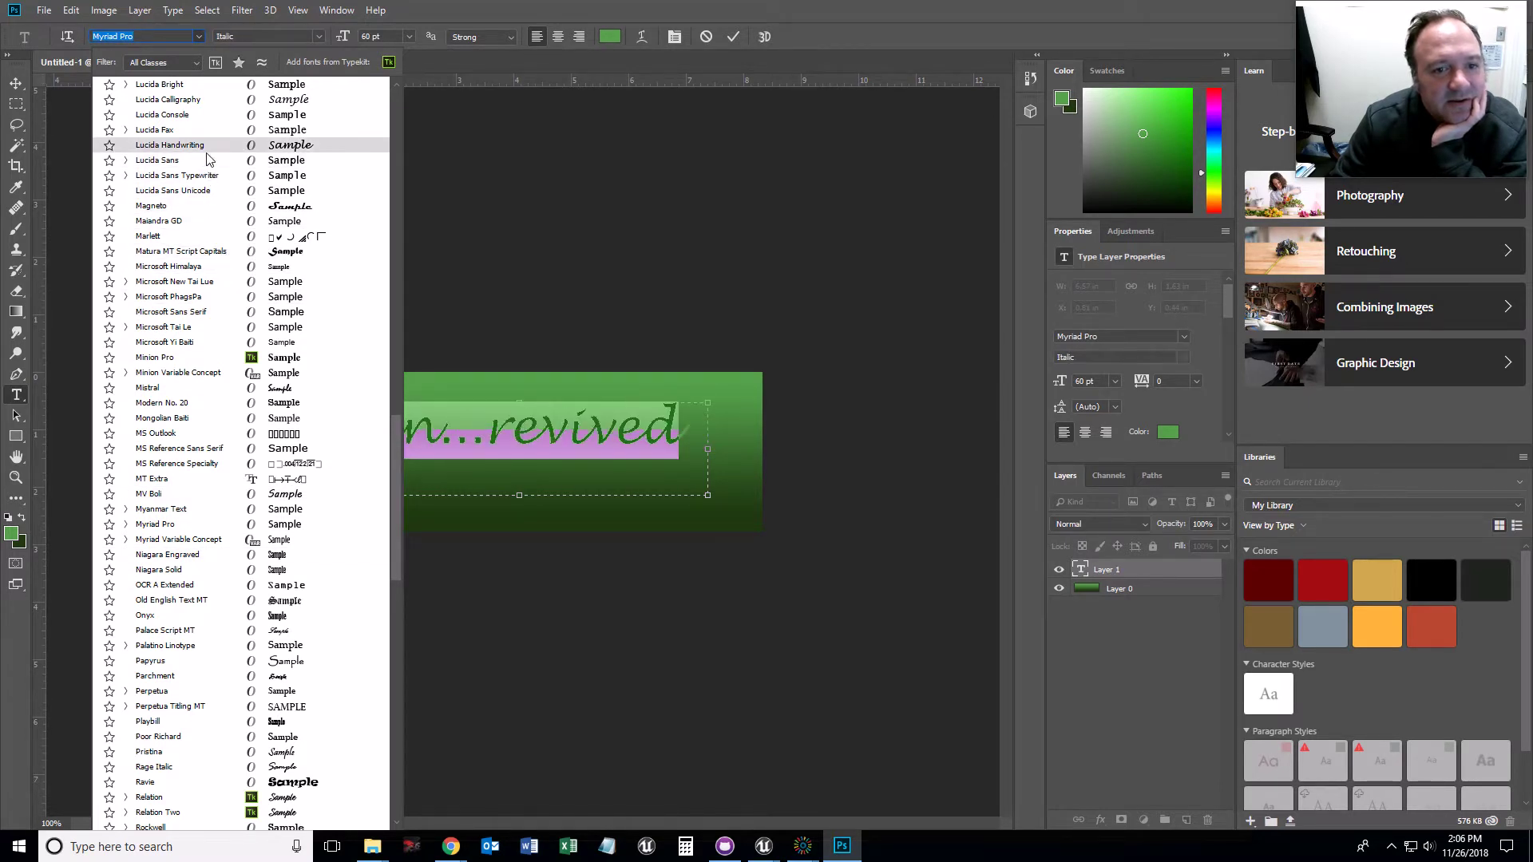
{"action": "scroll", "coordinate": [195, 687], "scroll_direction": "up", "scroll_amount": 5}
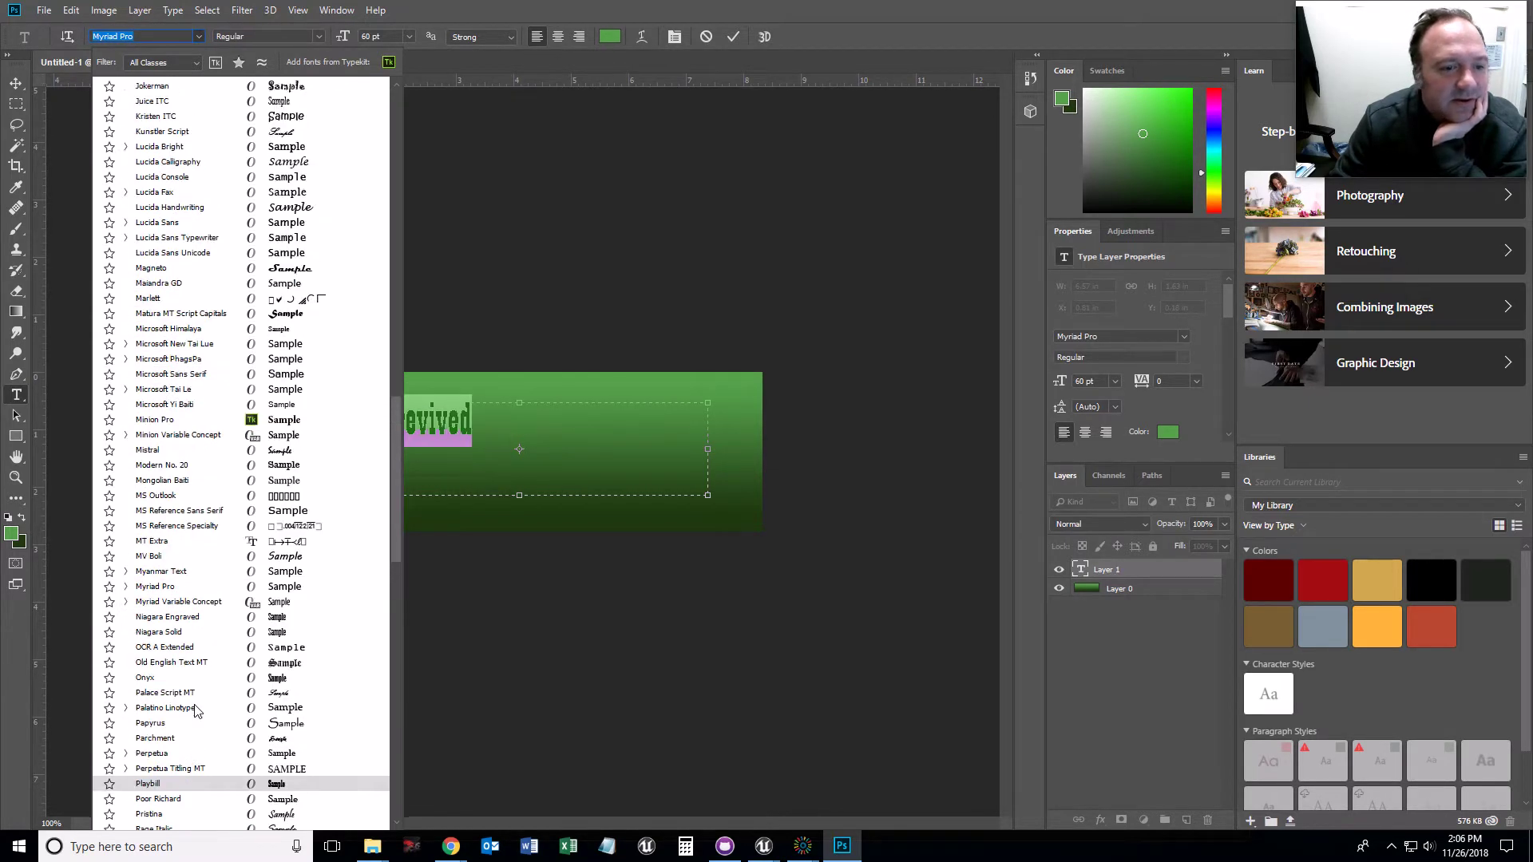
{"action": "scroll", "coordinate": [199, 607], "scroll_direction": "up", "scroll_amount": 13}
{"action": "scroll", "coordinate": [199, 595], "scroll_direction": "up", "scroll_amount": 3}
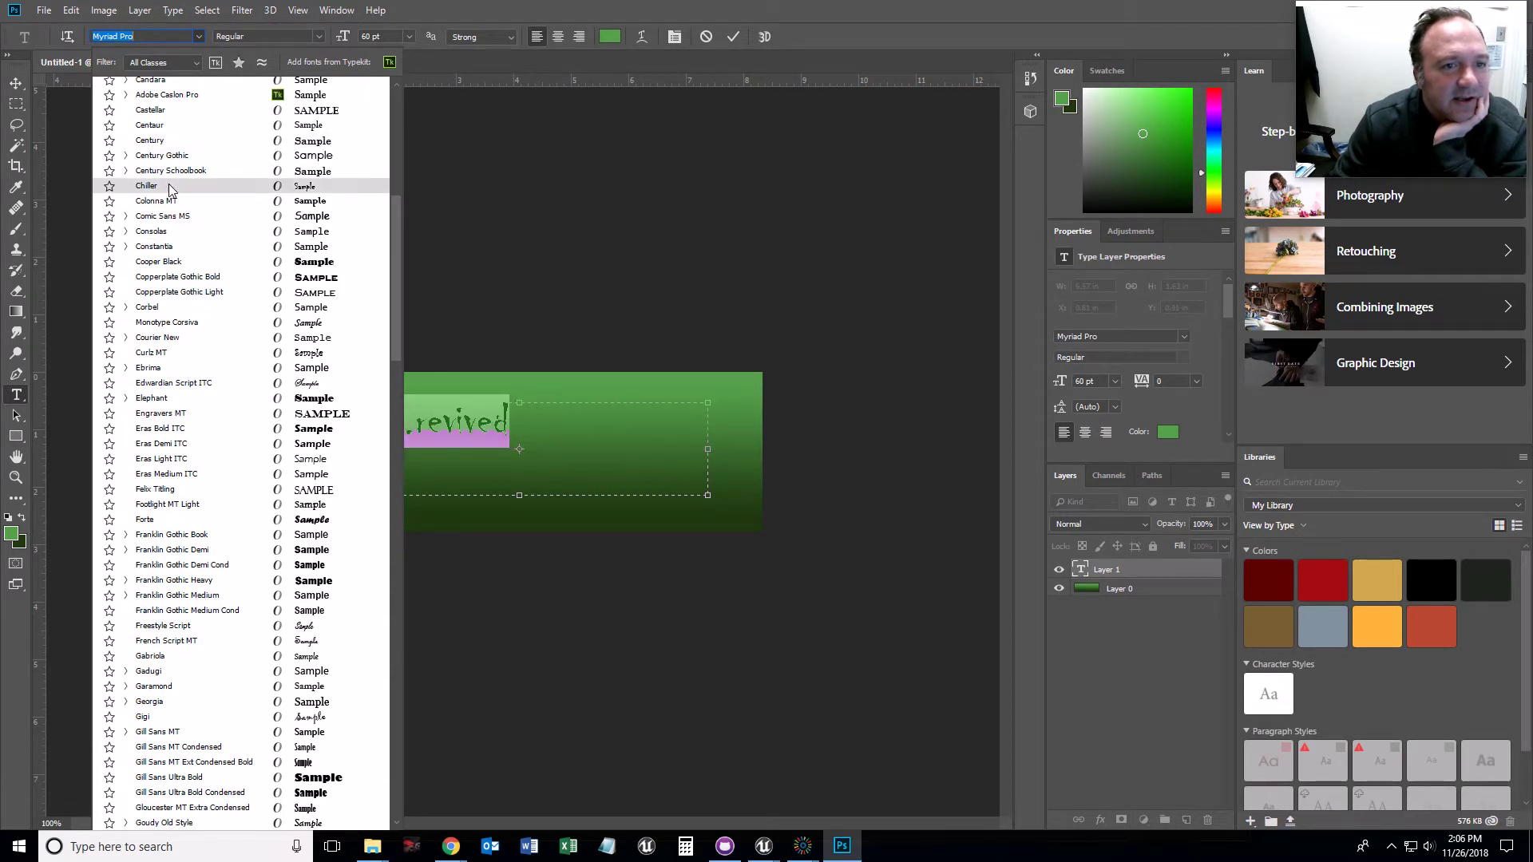
{"action": "left_click", "coordinate": [199, 187]}
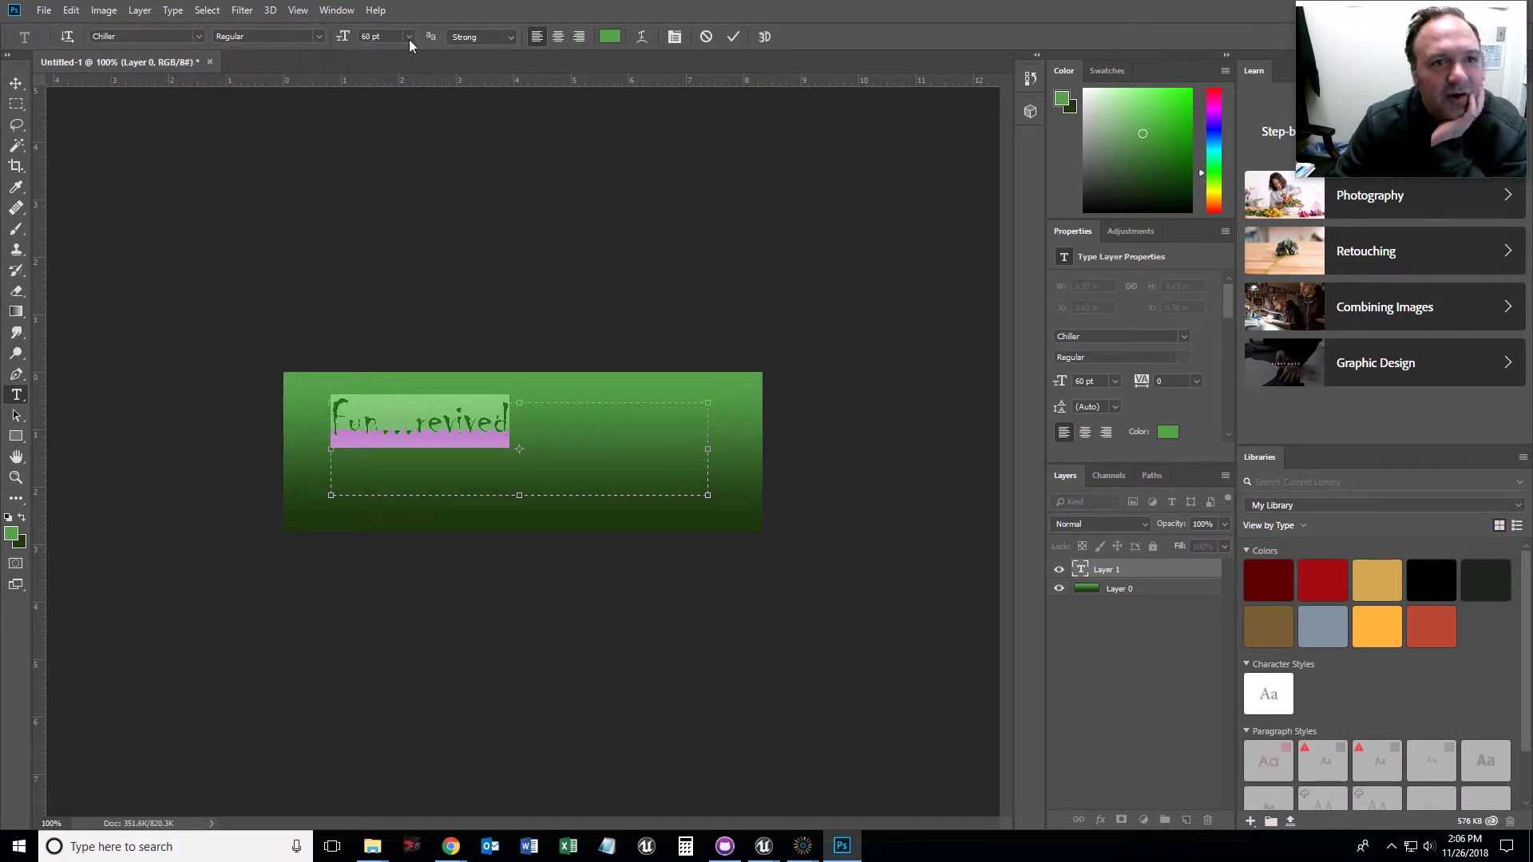
- Try font sizes of 72 pt and 172 pt on the selected "Fun...revived" text
{"action": "left_click", "coordinate": [408, 36]}
{"action": "left_click", "coordinate": [391, 239]}
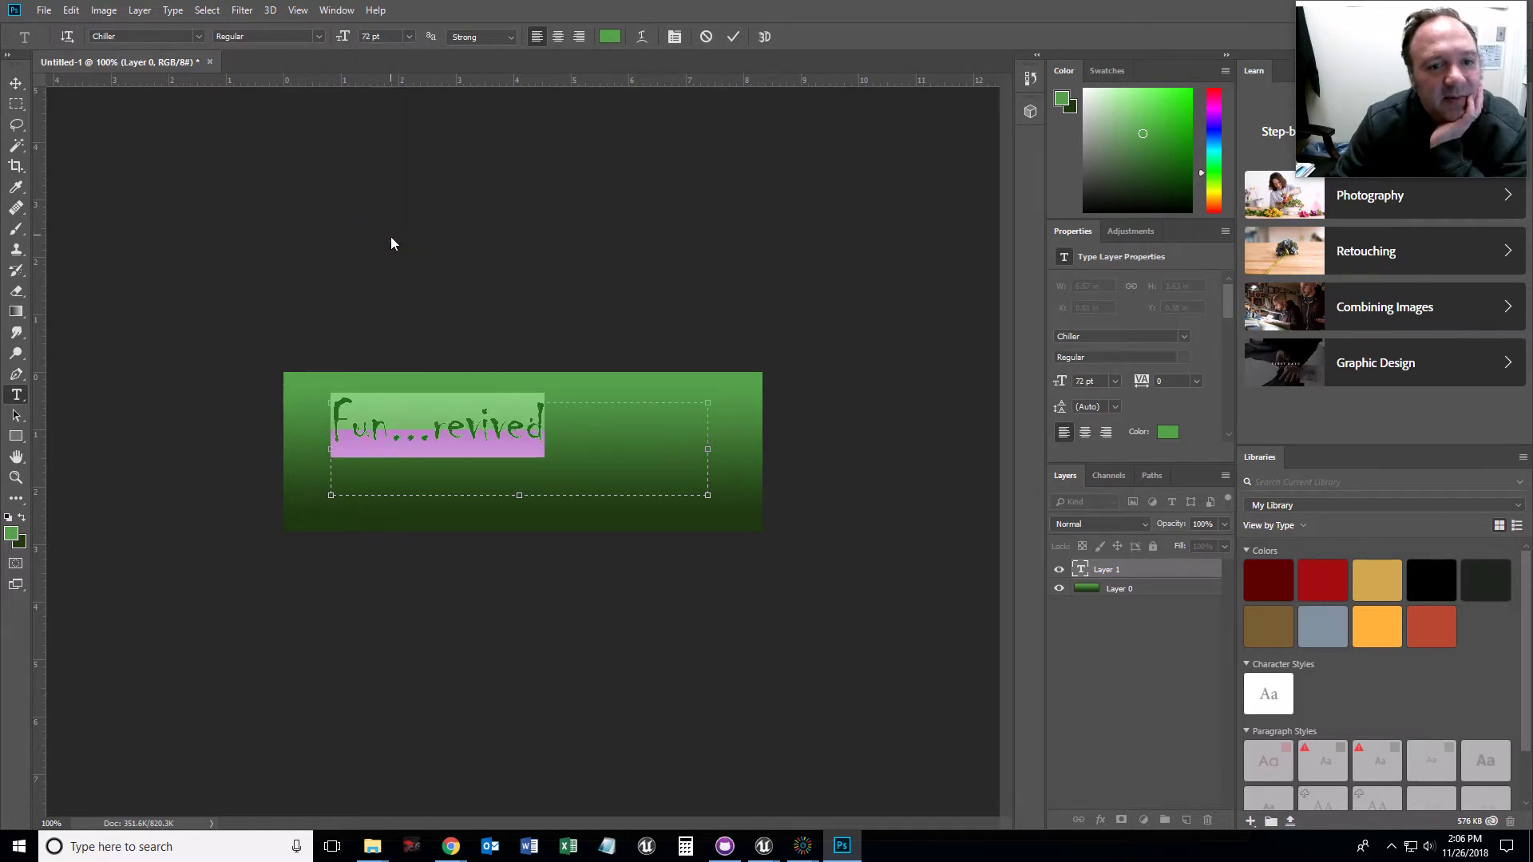
{"action": "left_click", "coordinate": [365, 35]}
{"action": "type", "text": "1"}
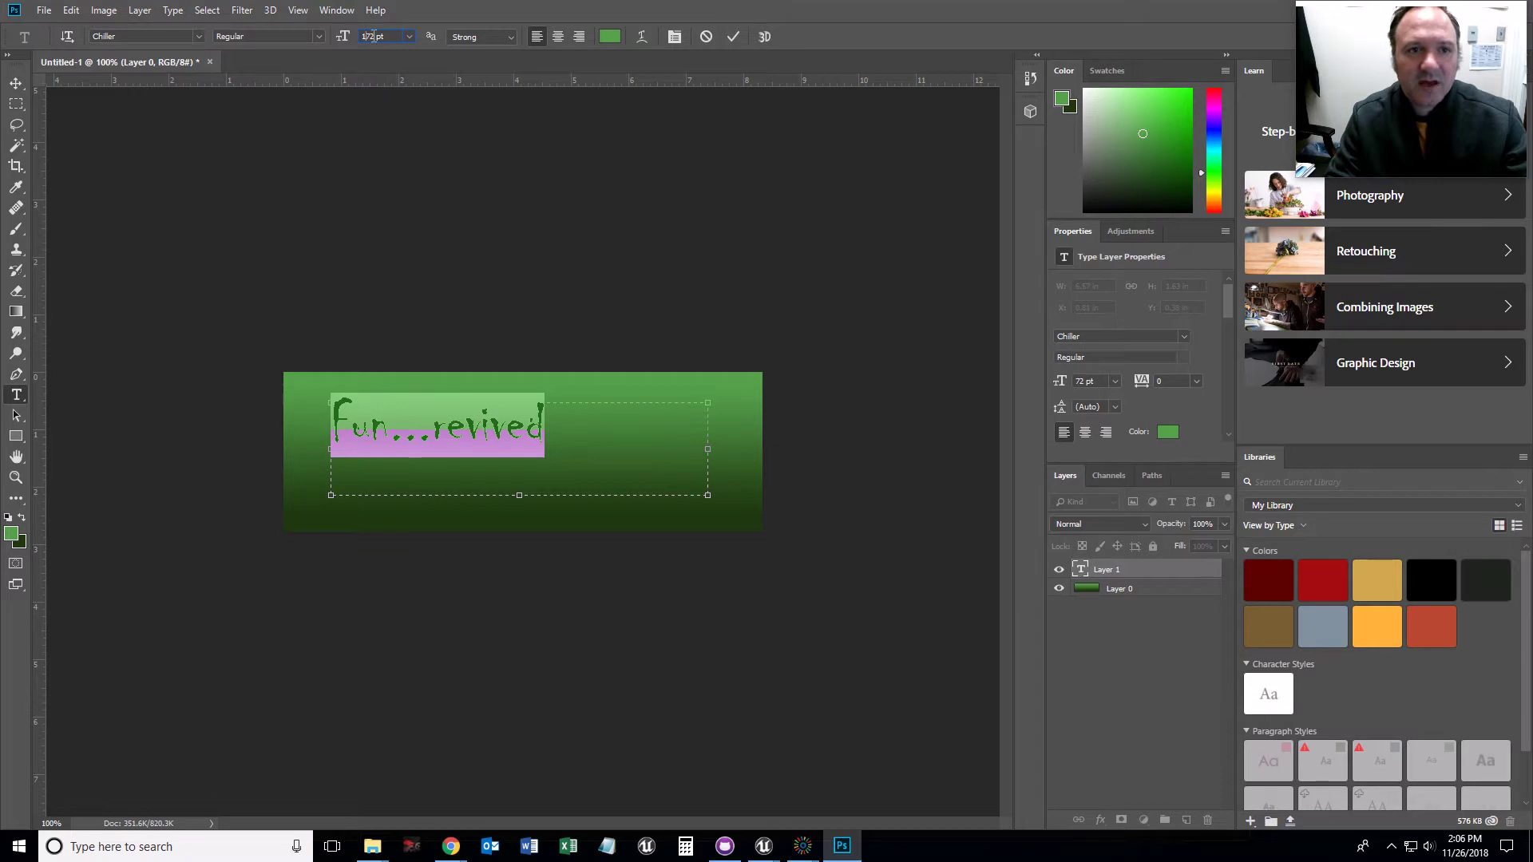
{"action": "left_click", "coordinate": [269, 36]}
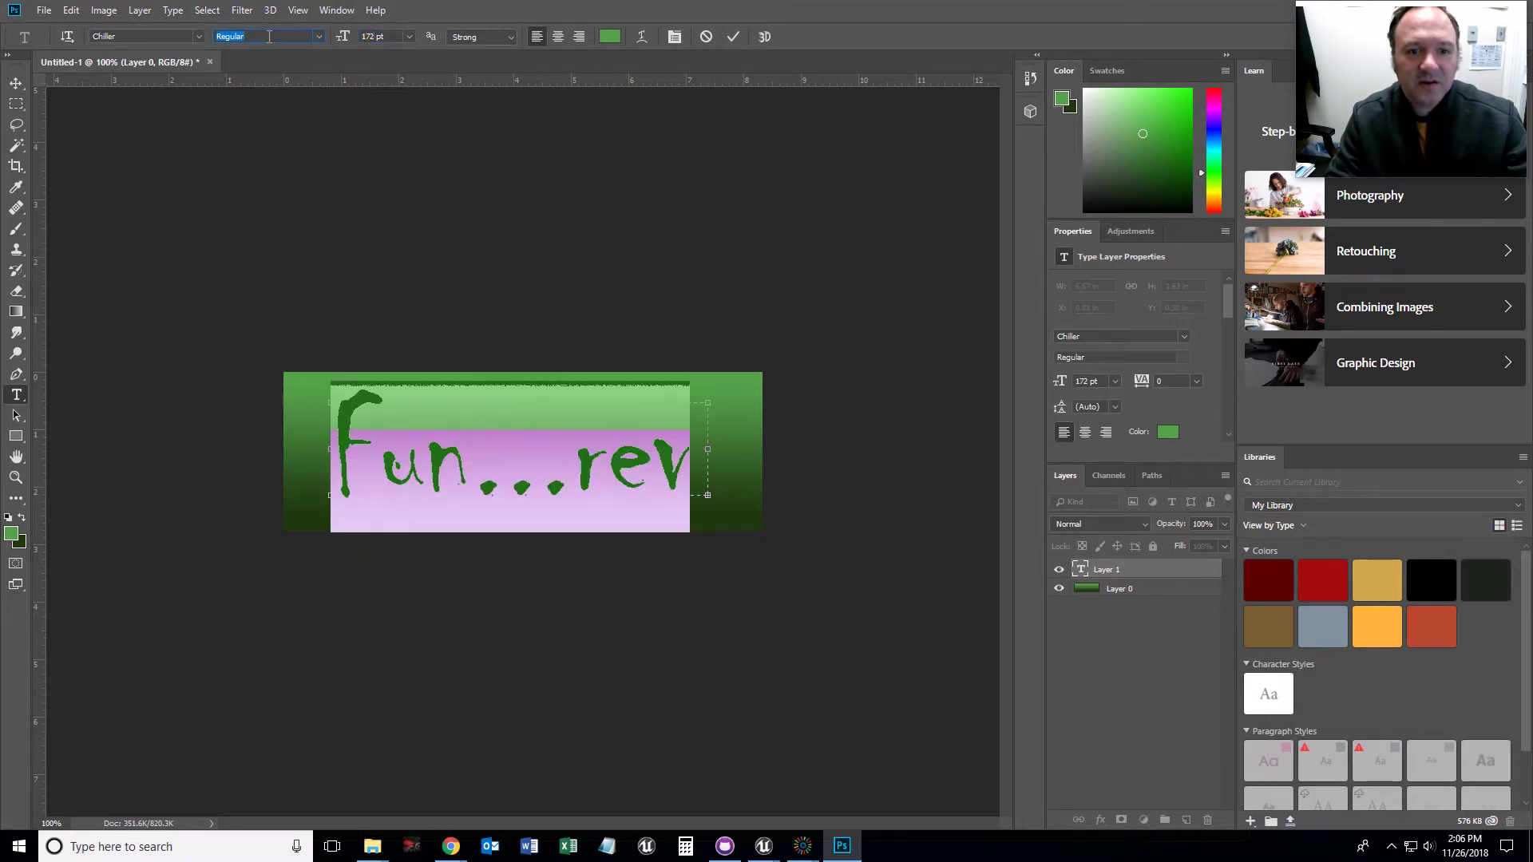
- Set the title text size to 150 pt and widen the text box on both sides until the whole title fits
{"action": "left_click", "coordinate": [368, 36]}
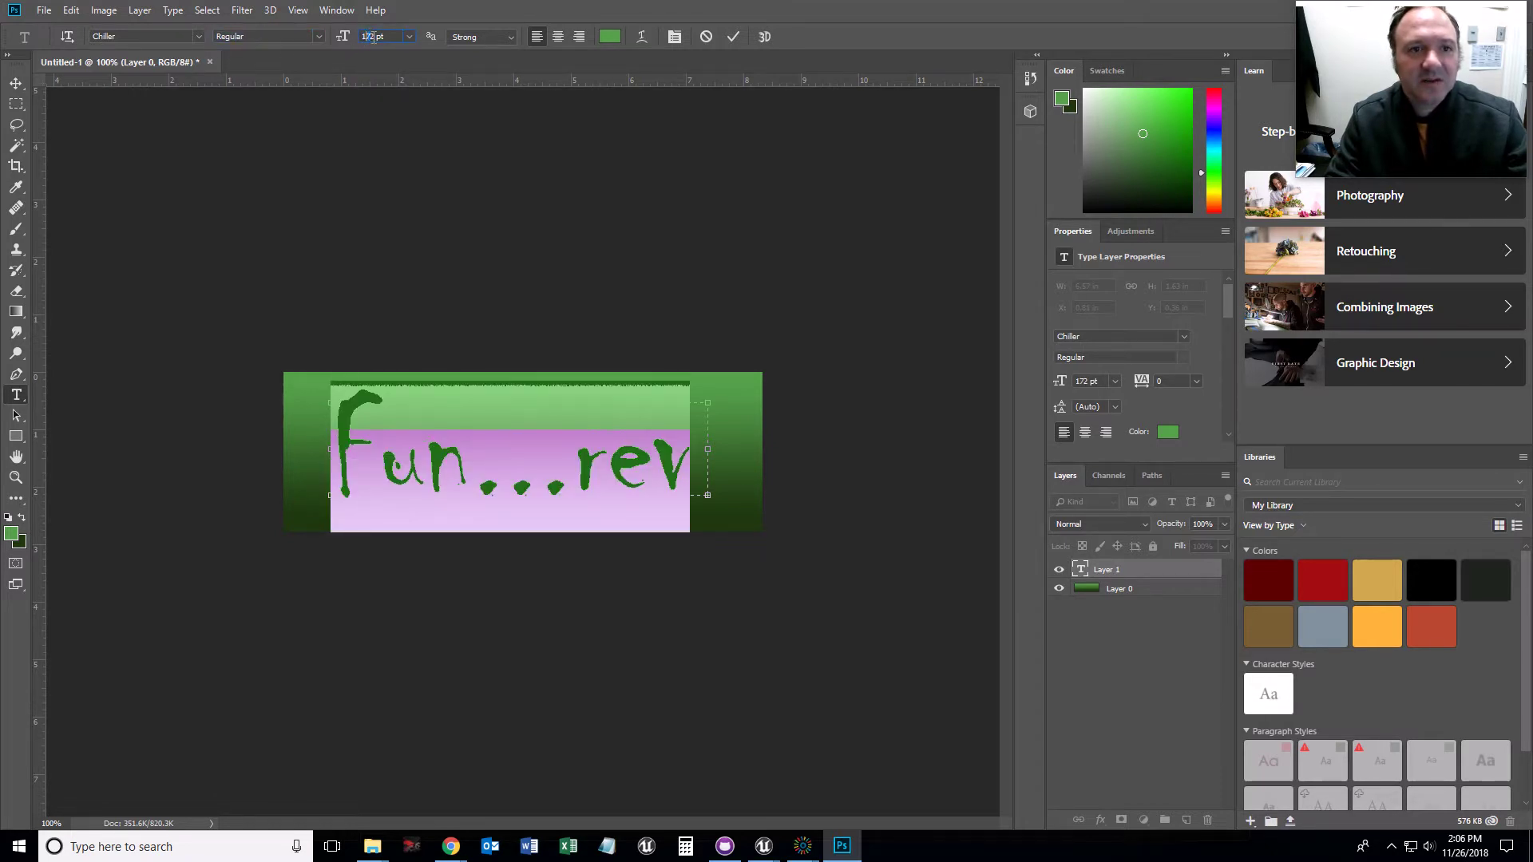
{"action": "type", "text": "150pt"}
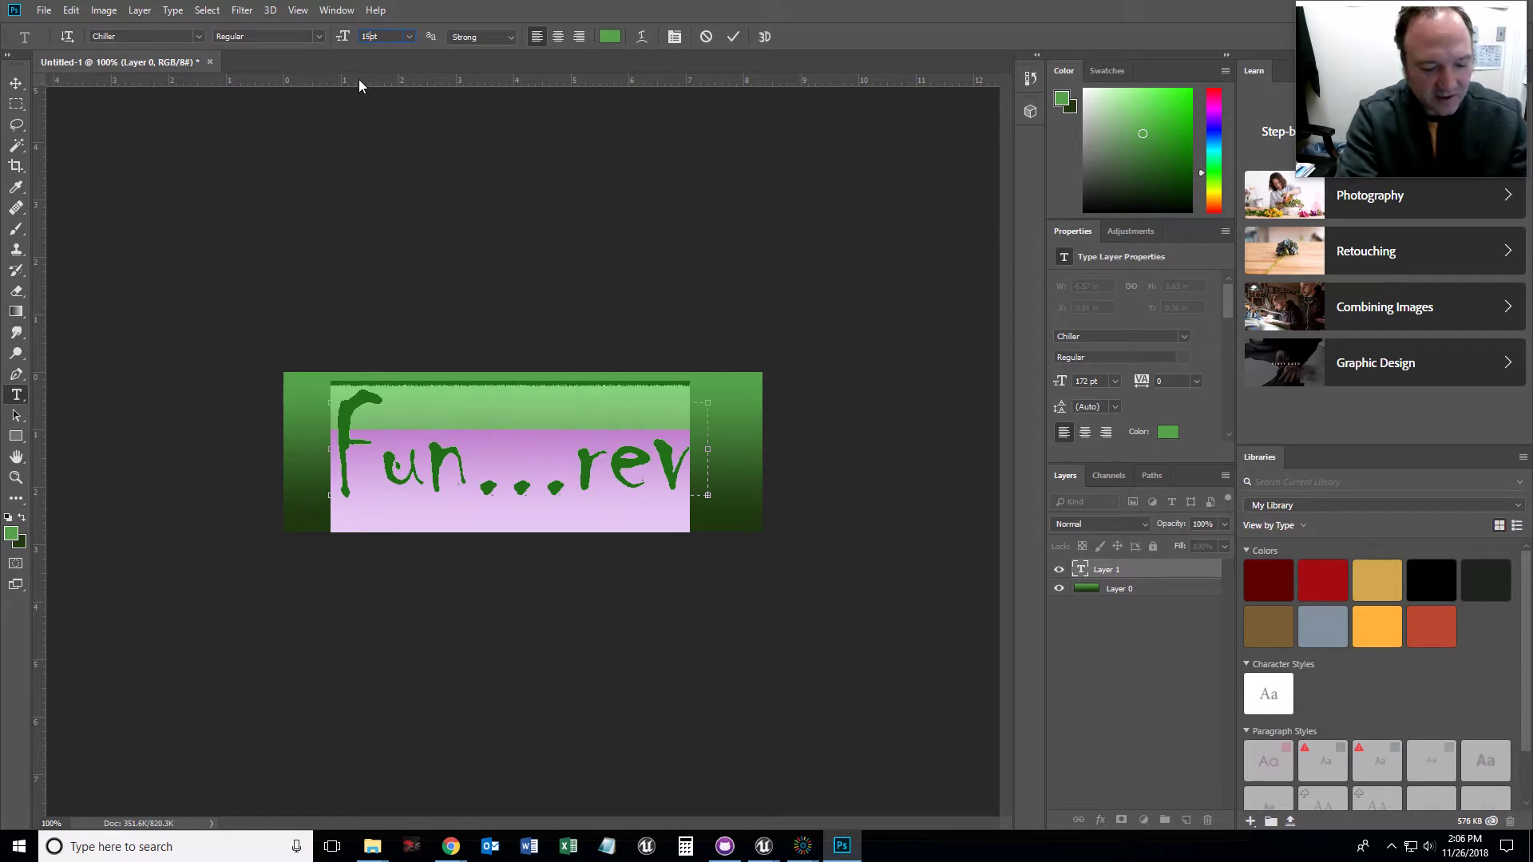
{"action": "left_click", "coordinate": [268, 37]}
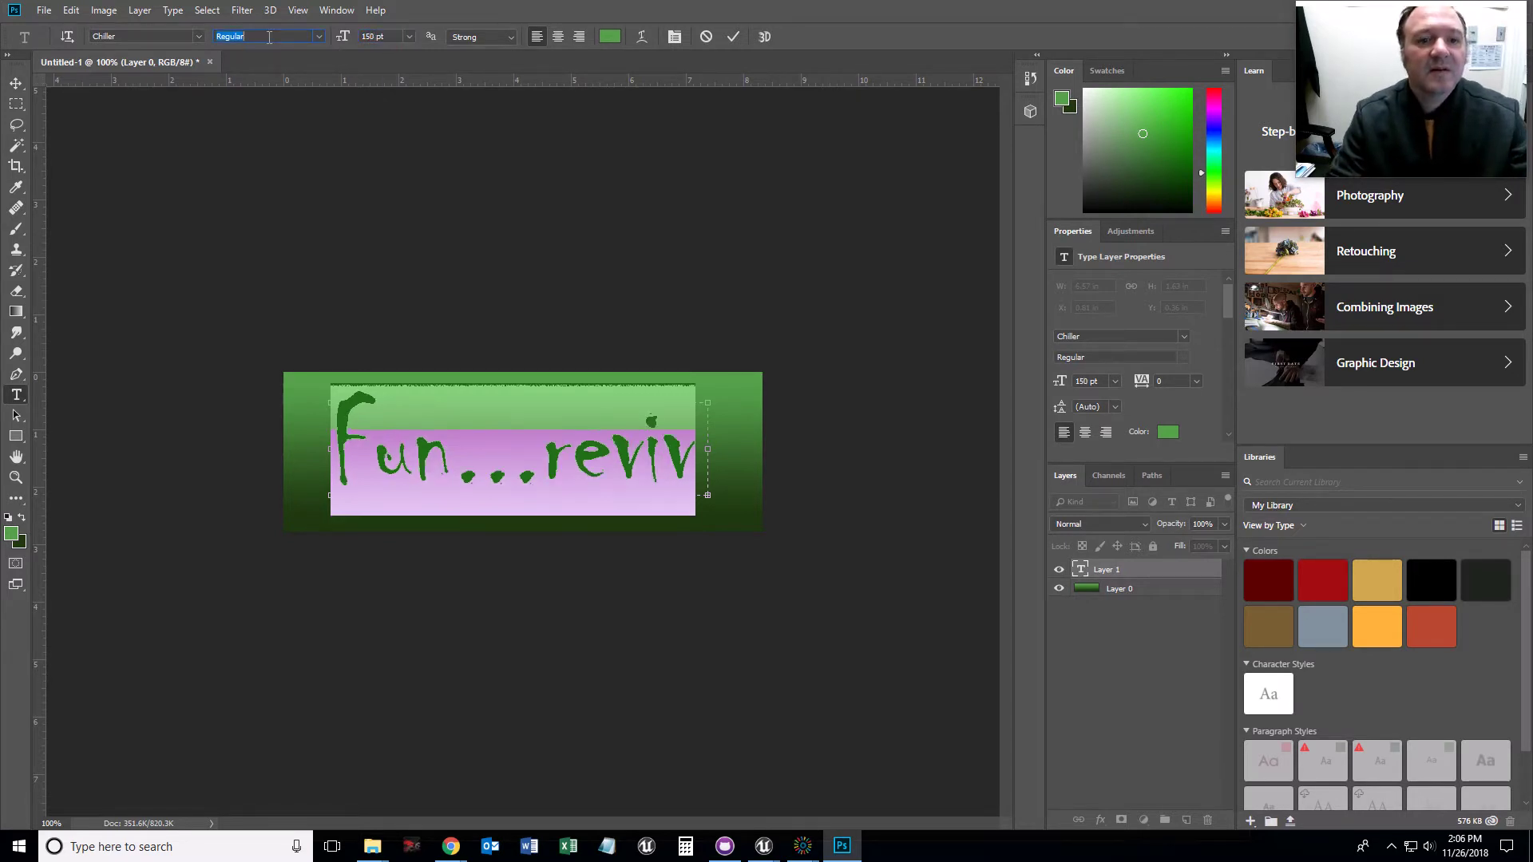
{"action": "left_click_drag", "start_coordinate": [329, 450], "coordinate": [300, 451]}
{"action": "left_click_drag", "start_coordinate": [710, 450], "coordinate": [755, 447]}
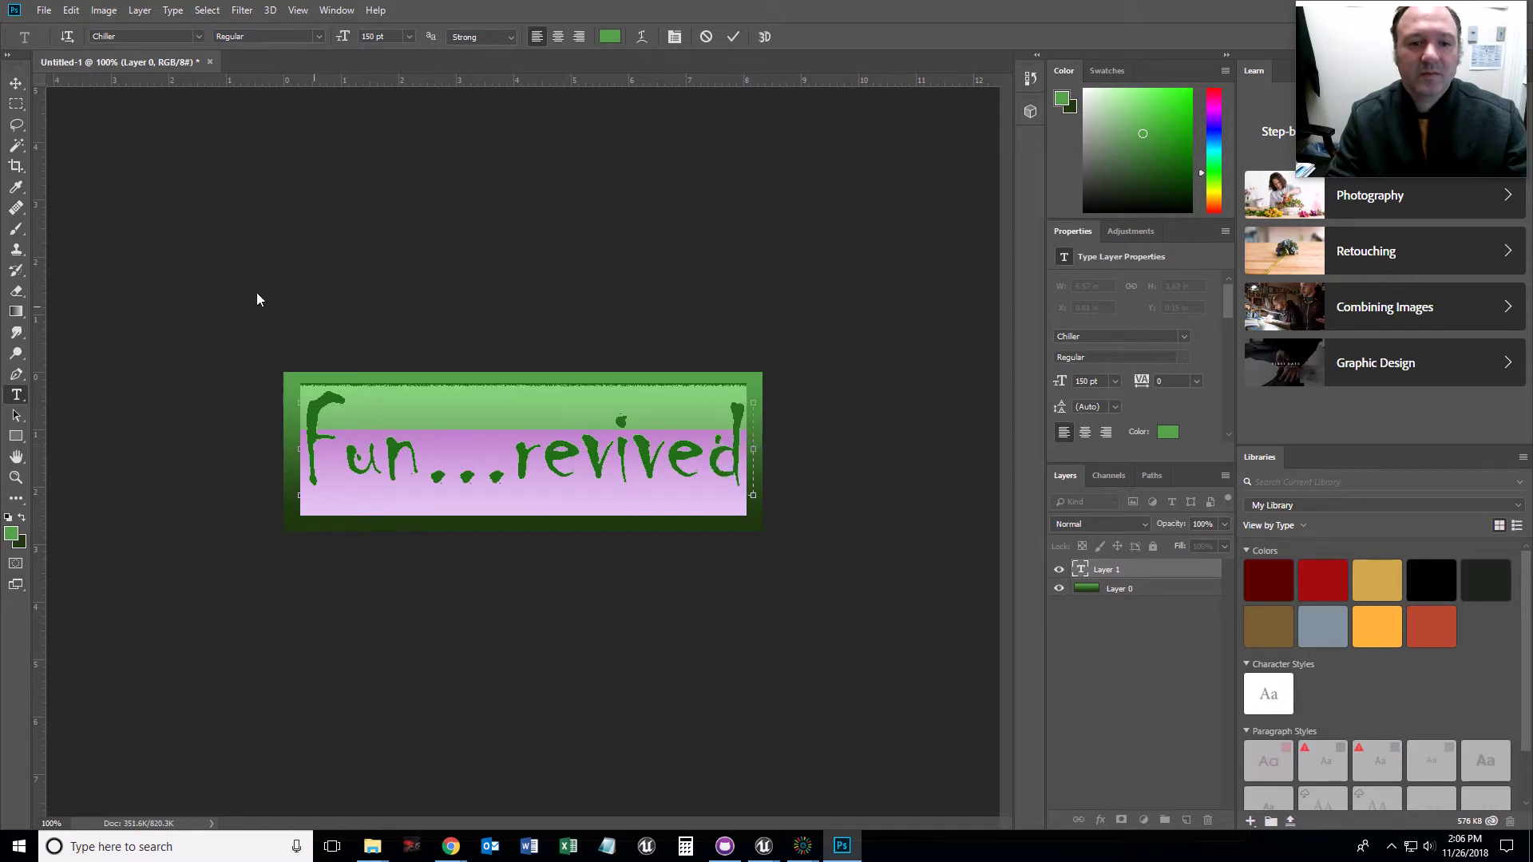
{"action": "left_click", "coordinate": [16, 83]}
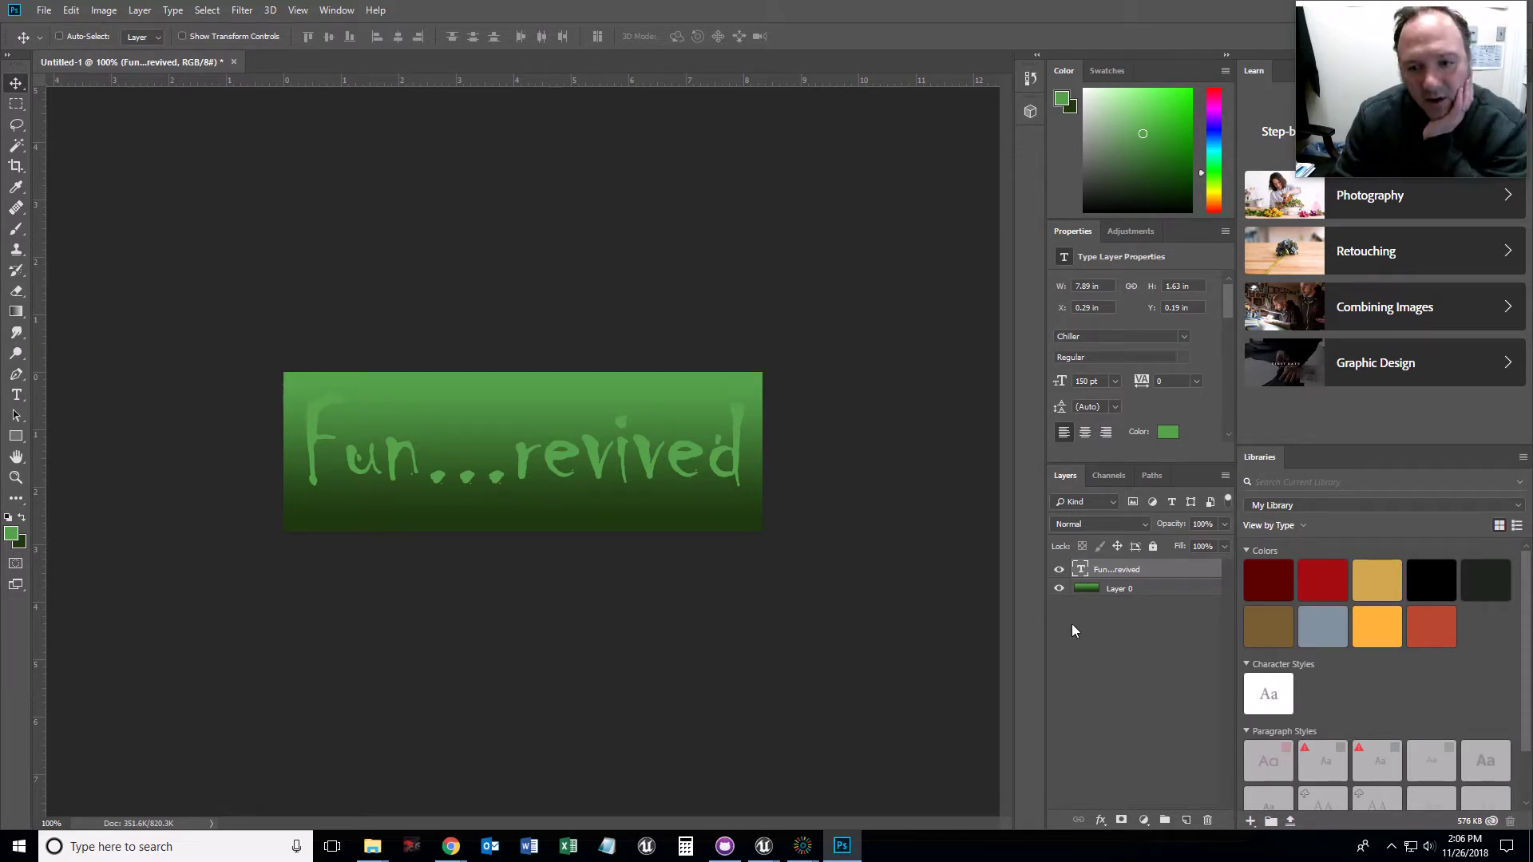
- Add a Stroke effect to the "Fun...revived" text layer with a size of 2 px
{"action": "left_click", "coordinate": [1099, 820]}
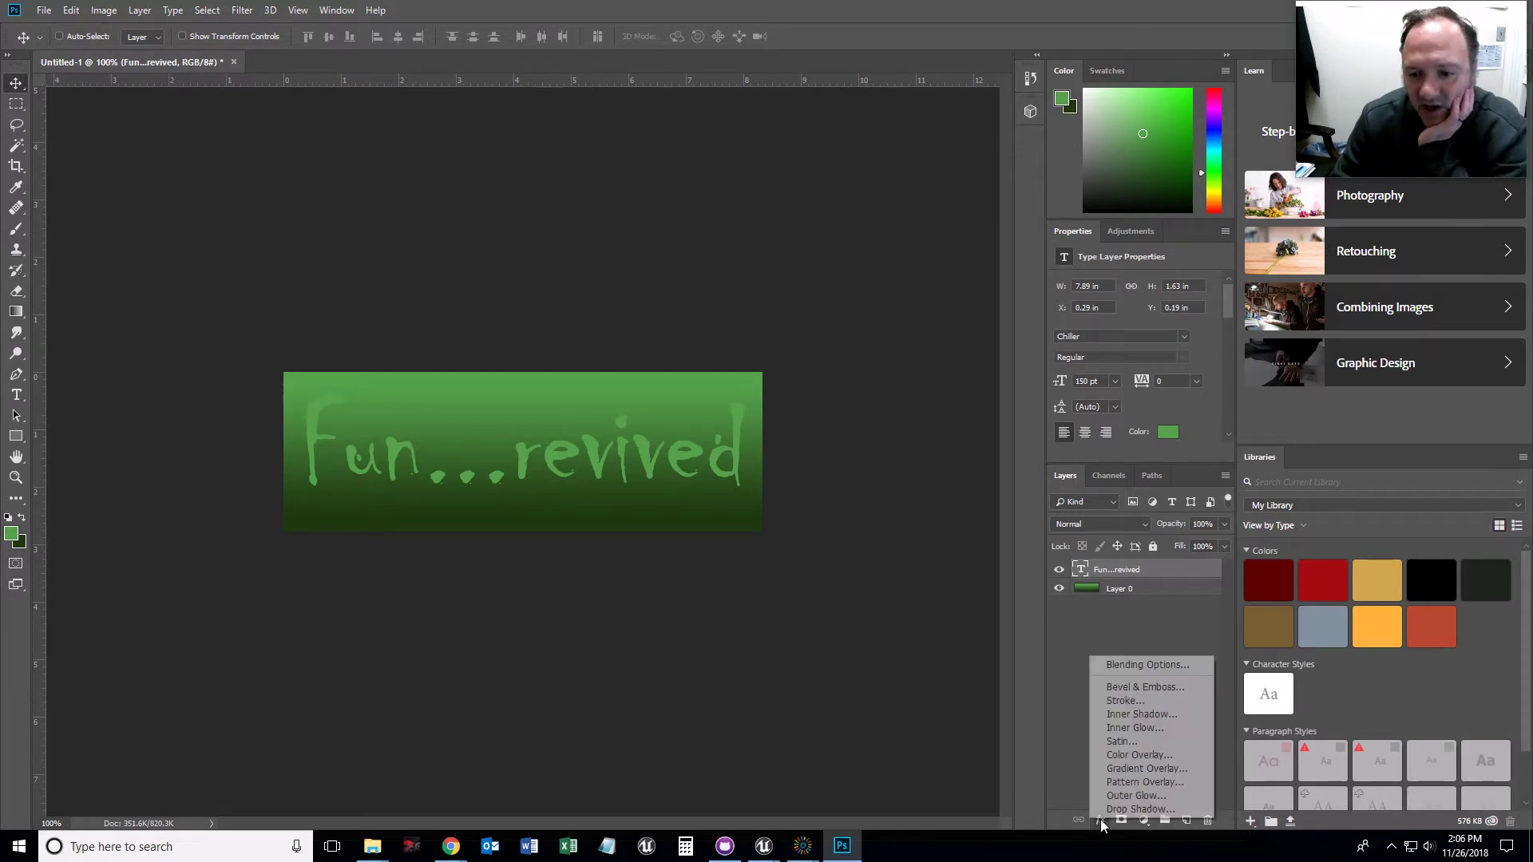
{"action": "left_click", "coordinate": [1126, 700]}
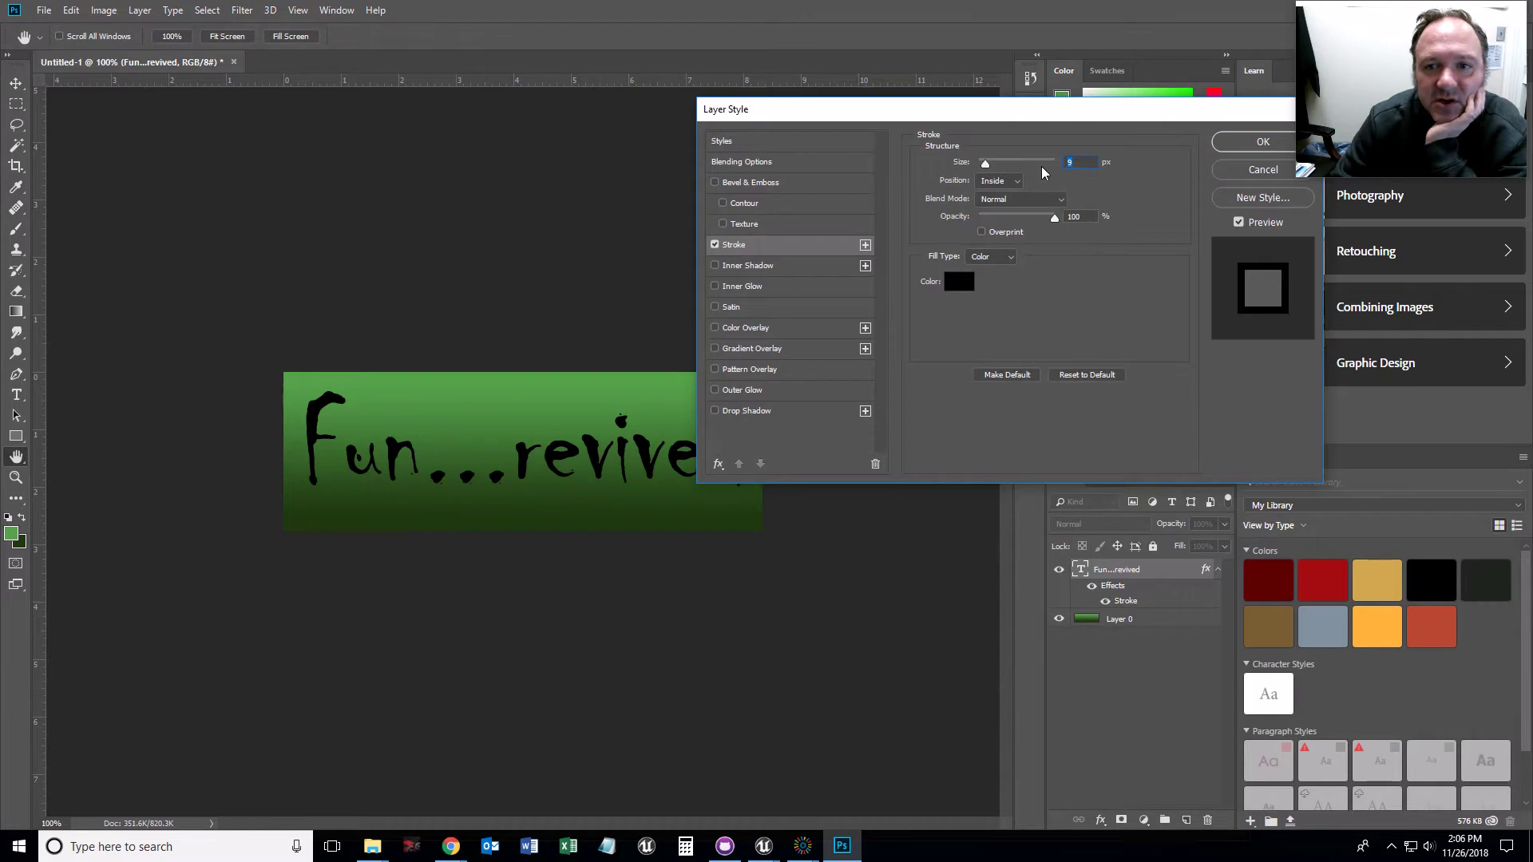
{"action": "left_click_drag", "start_coordinate": [984, 164], "coordinate": [980, 165]}
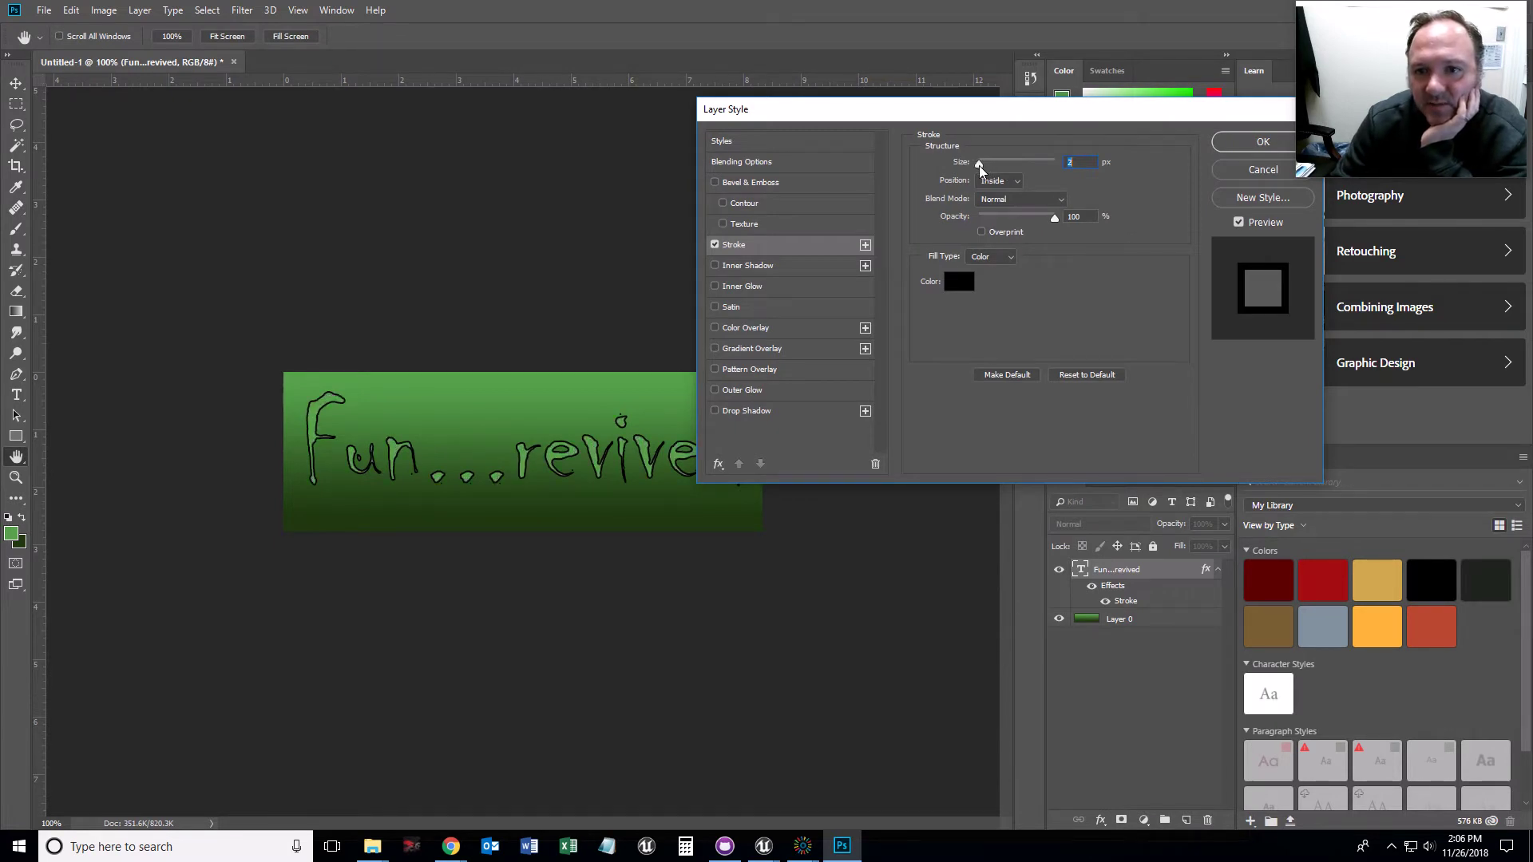
- Try red, yellow and brown for the stroke color and settle on dark green 073507
{"action": "left_click", "coordinate": [959, 284]}
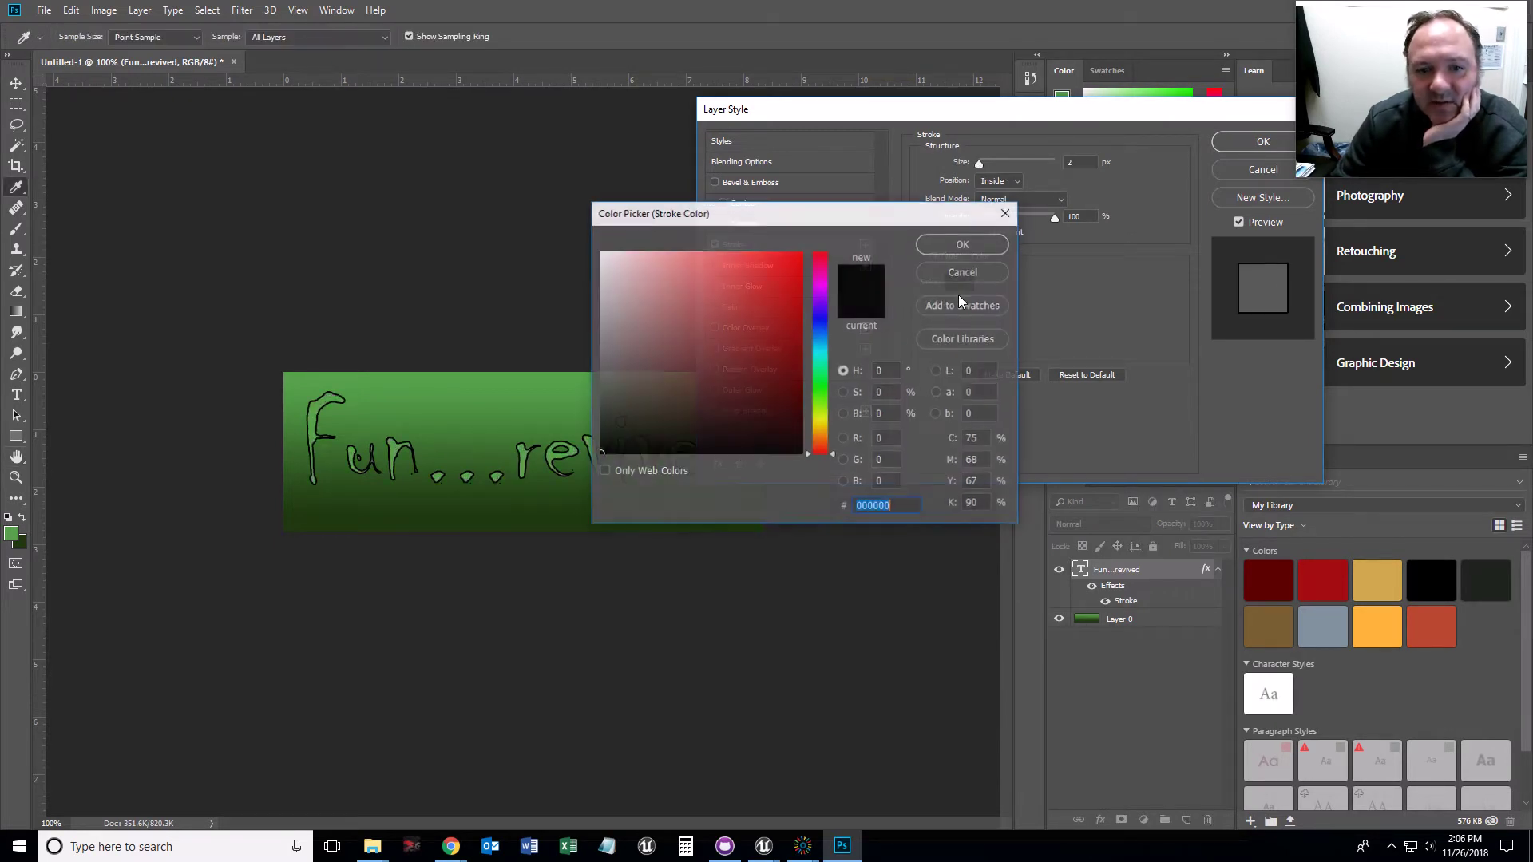
{"action": "left_click", "coordinate": [801, 254]}
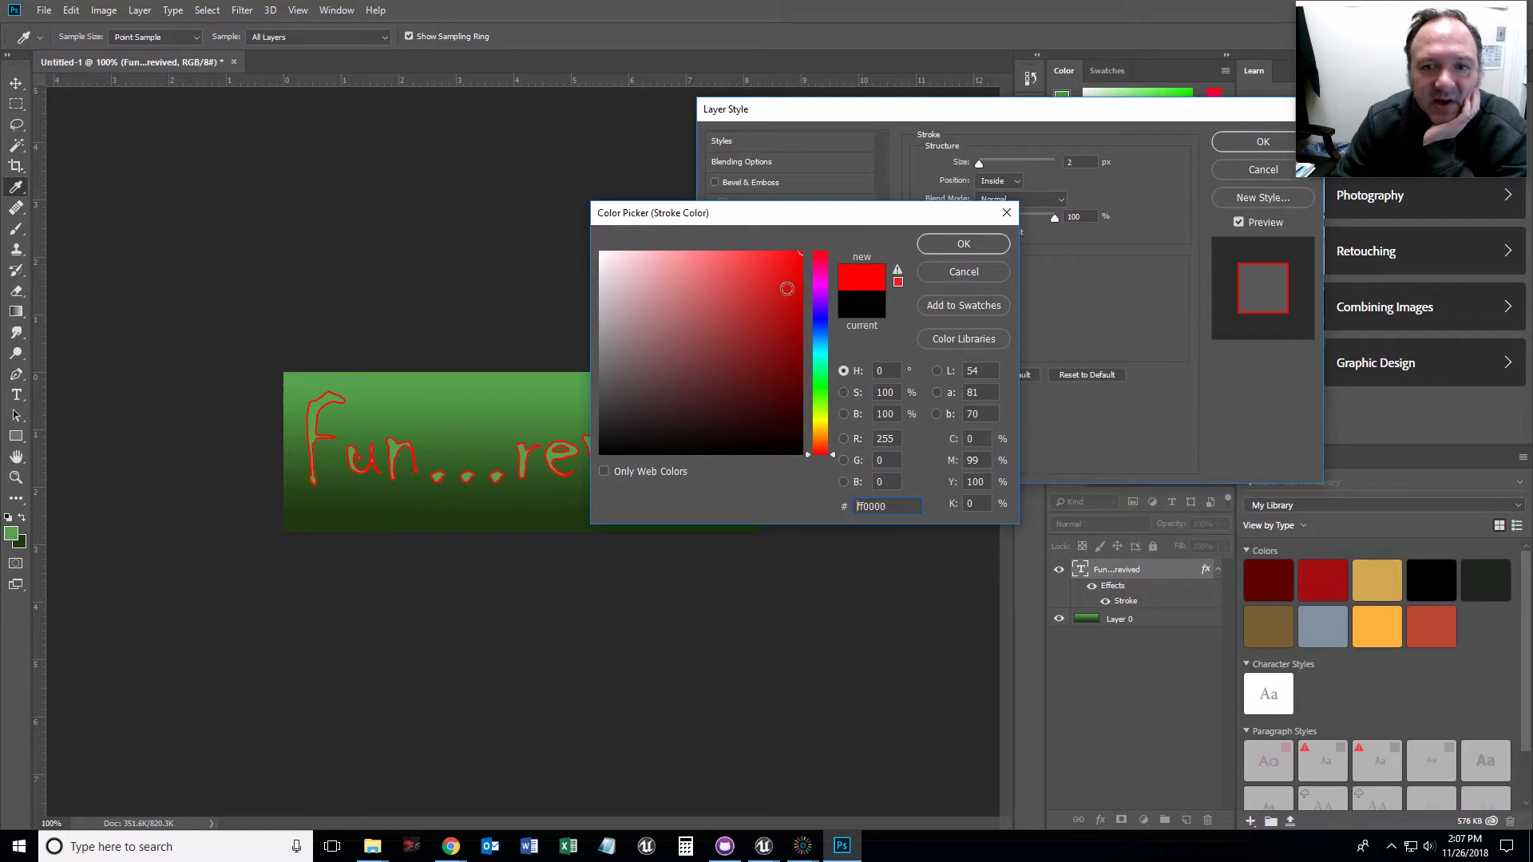
{"action": "left_click", "coordinate": [799, 327]}
{"action": "left_click", "coordinate": [800, 254]}
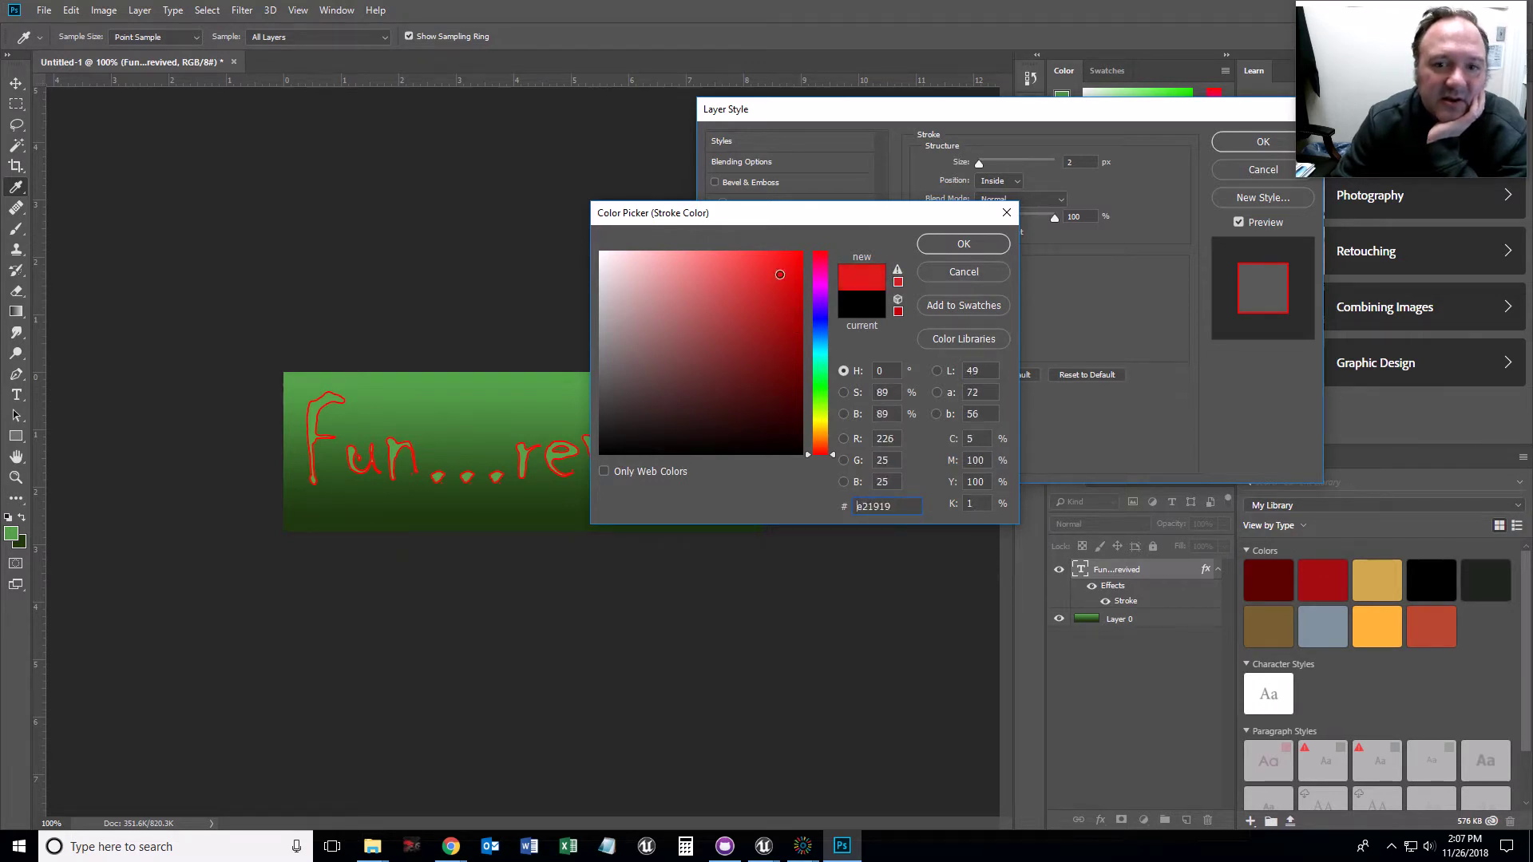
{"action": "left_click", "coordinate": [818, 420]}
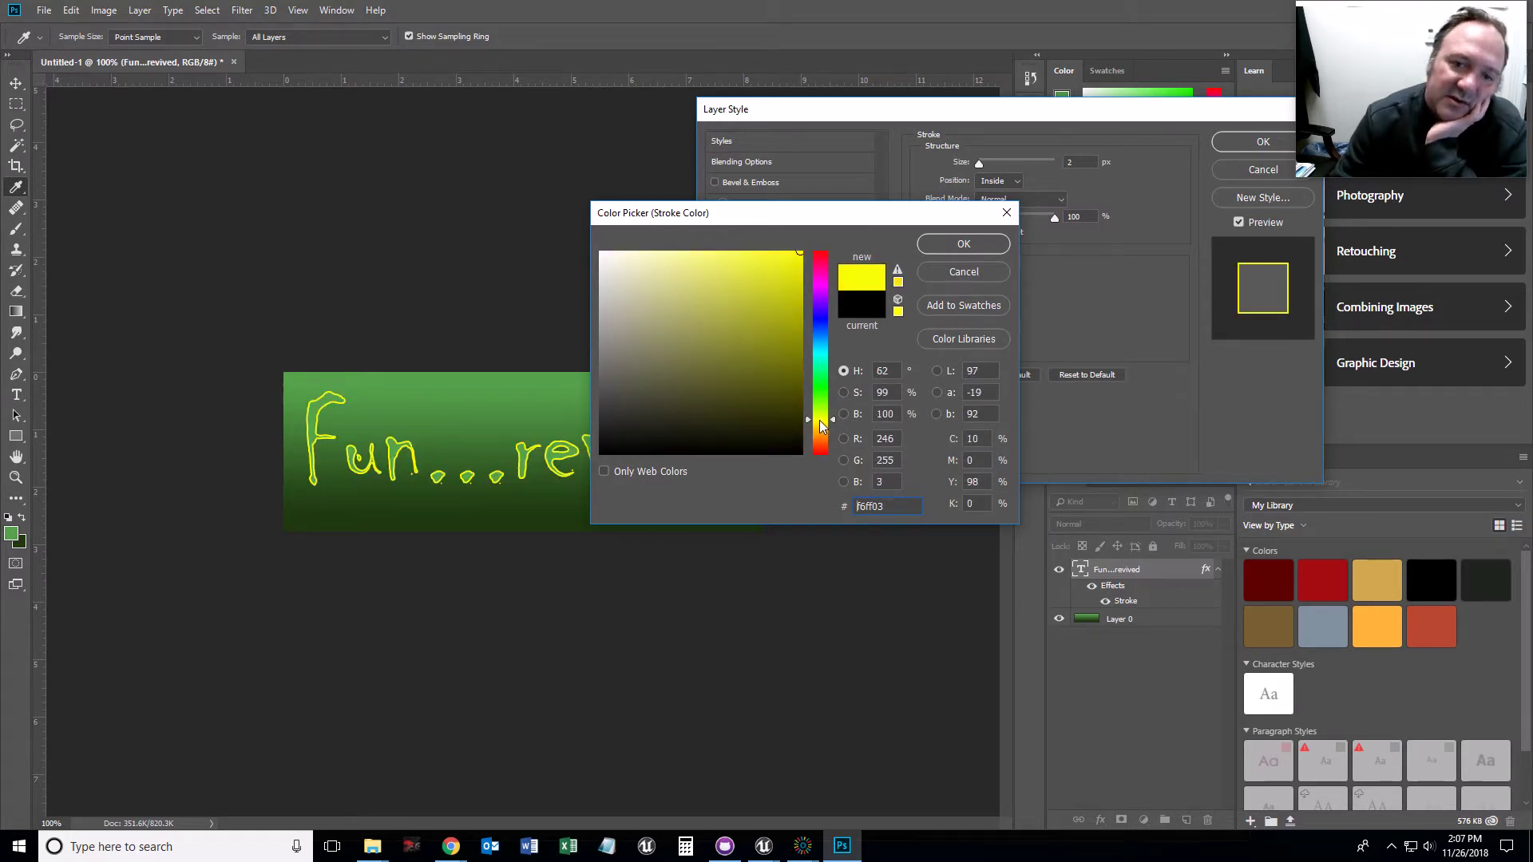
{"action": "left_click_drag", "start_coordinate": [819, 420], "coordinate": [819, 434]}
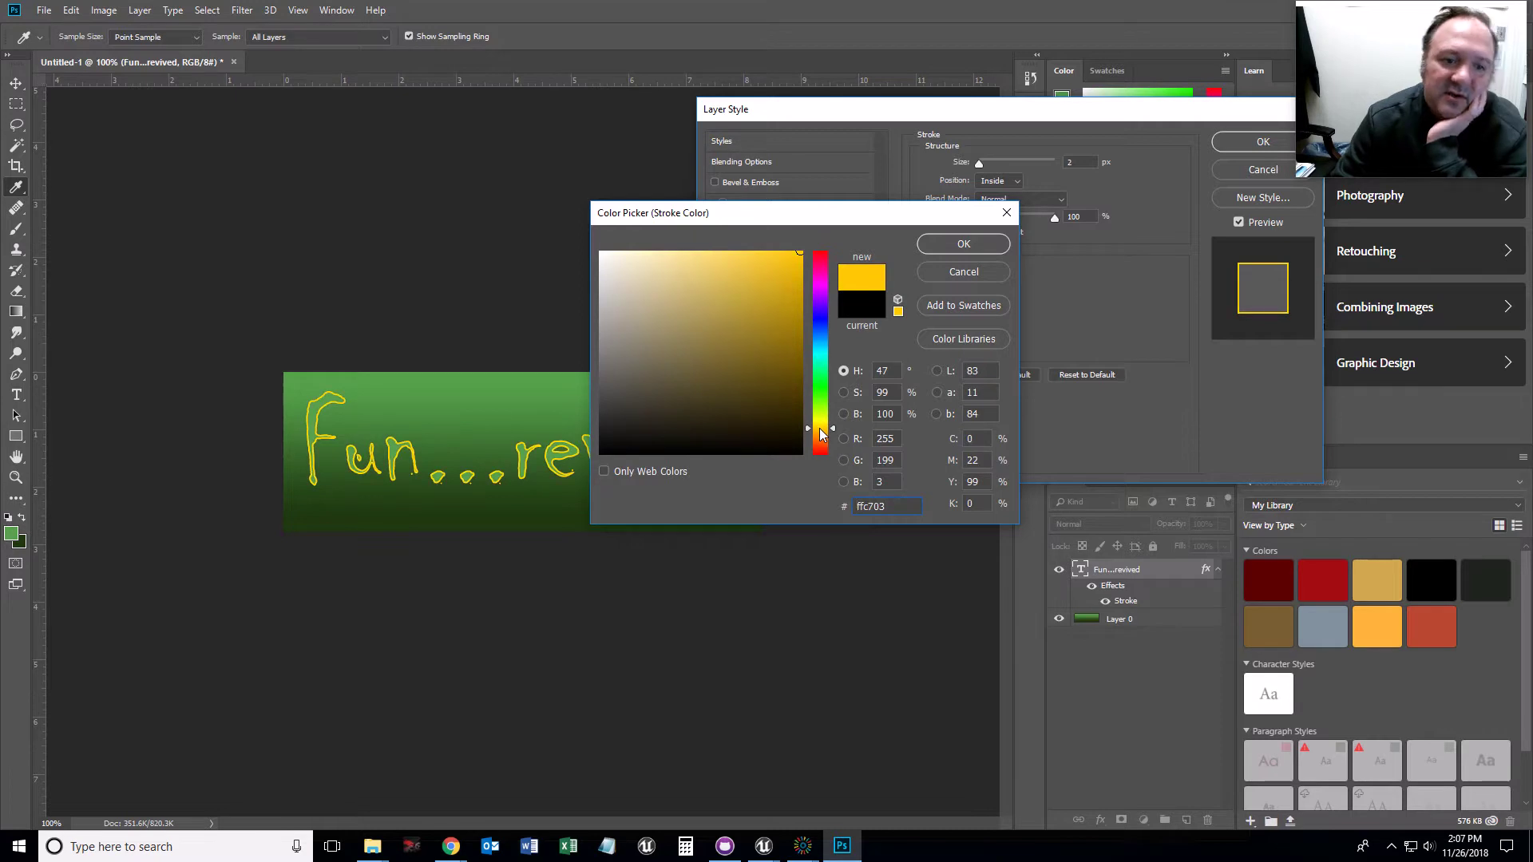
{"action": "left_click", "coordinate": [765, 280]}
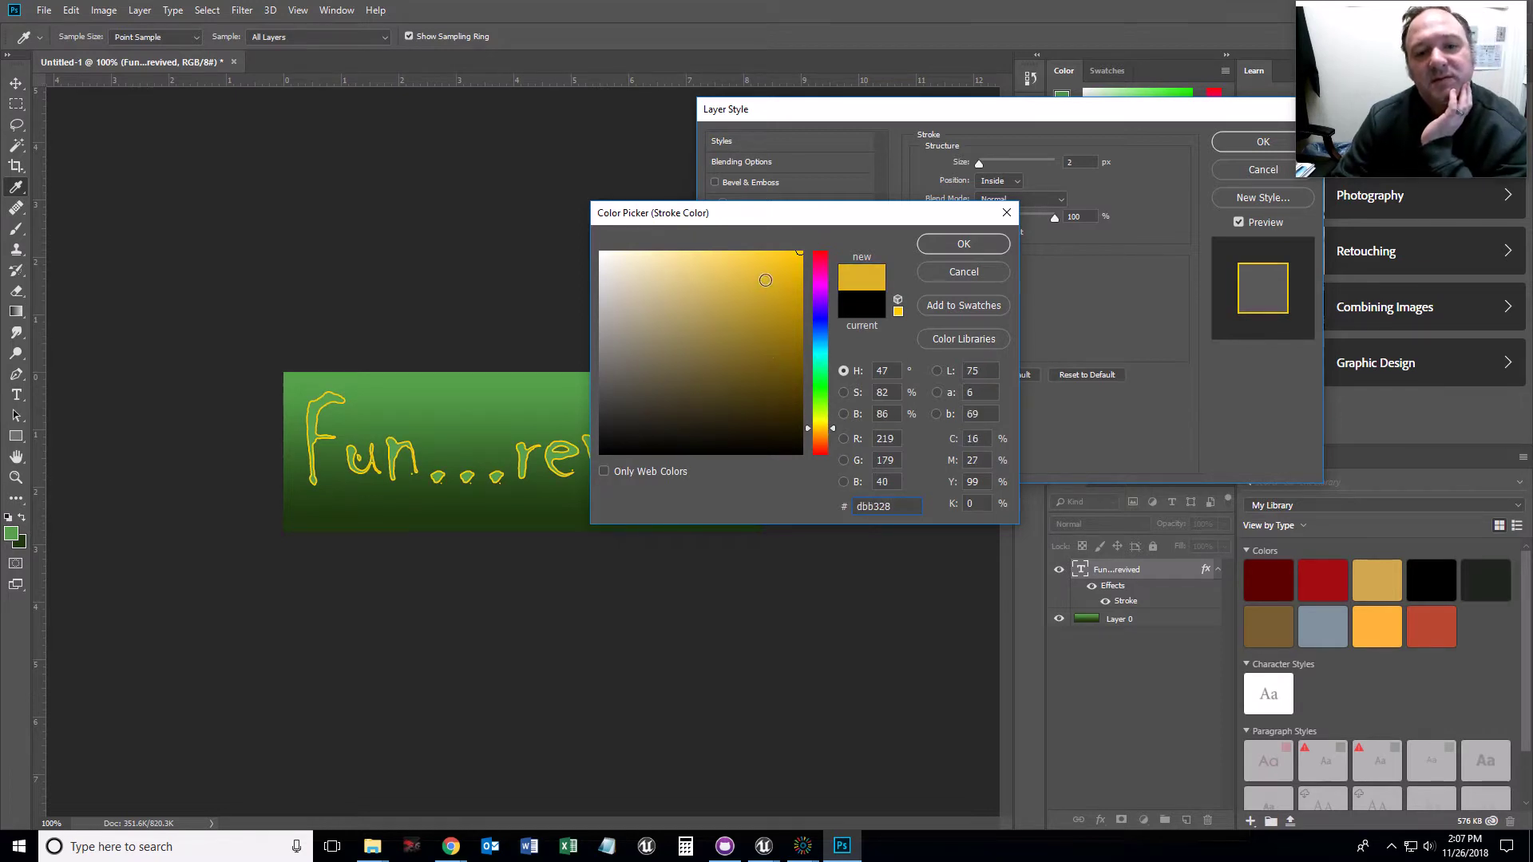
{"action": "left_click_drag", "start_coordinate": [766, 282], "coordinate": [767, 344]}
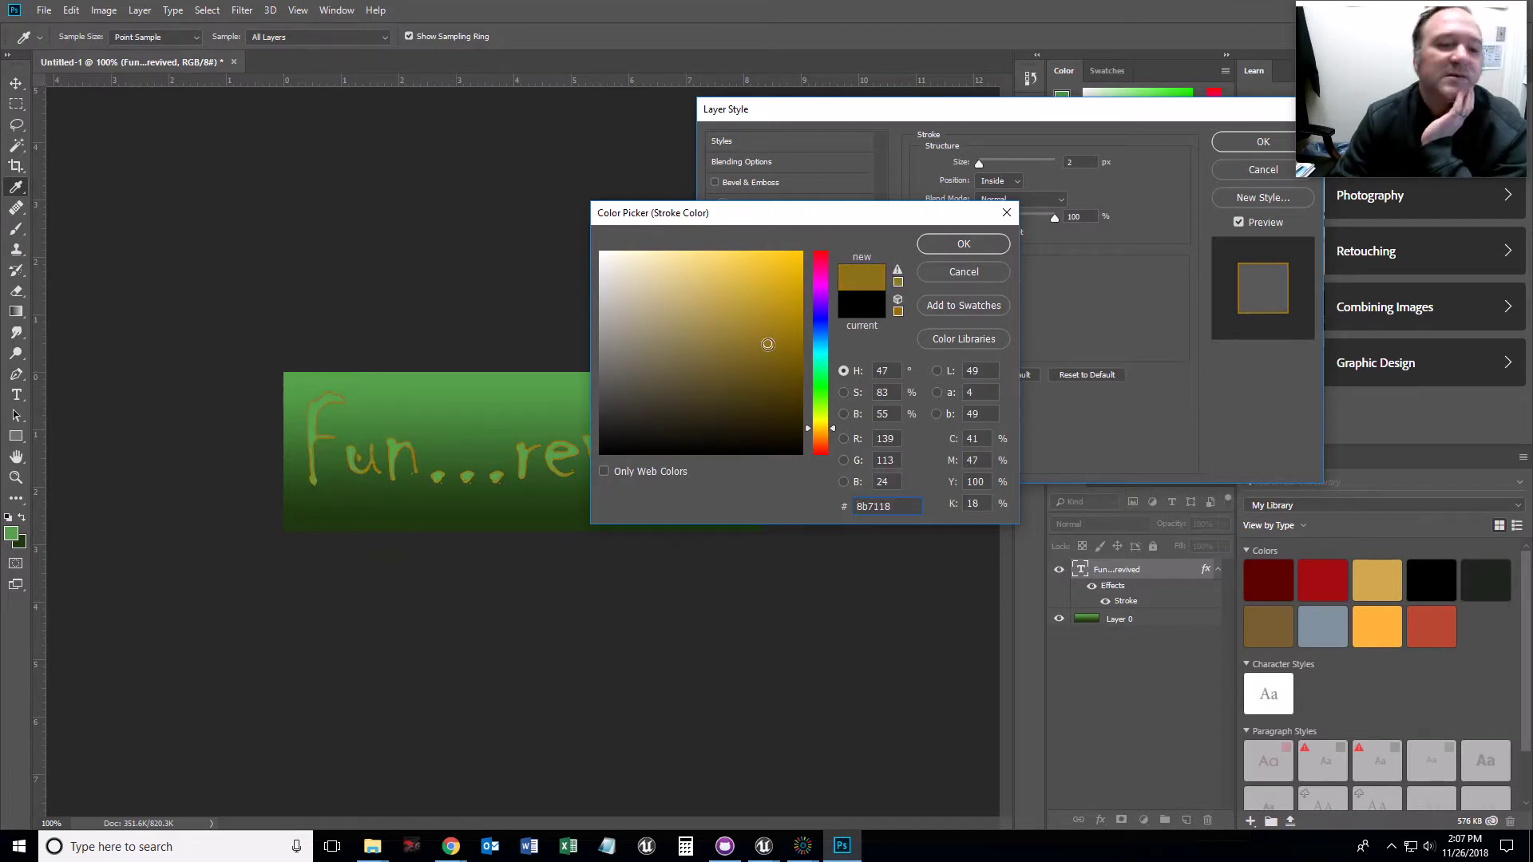
{"action": "left_click_drag", "start_coordinate": [826, 419], "coordinate": [826, 387]}
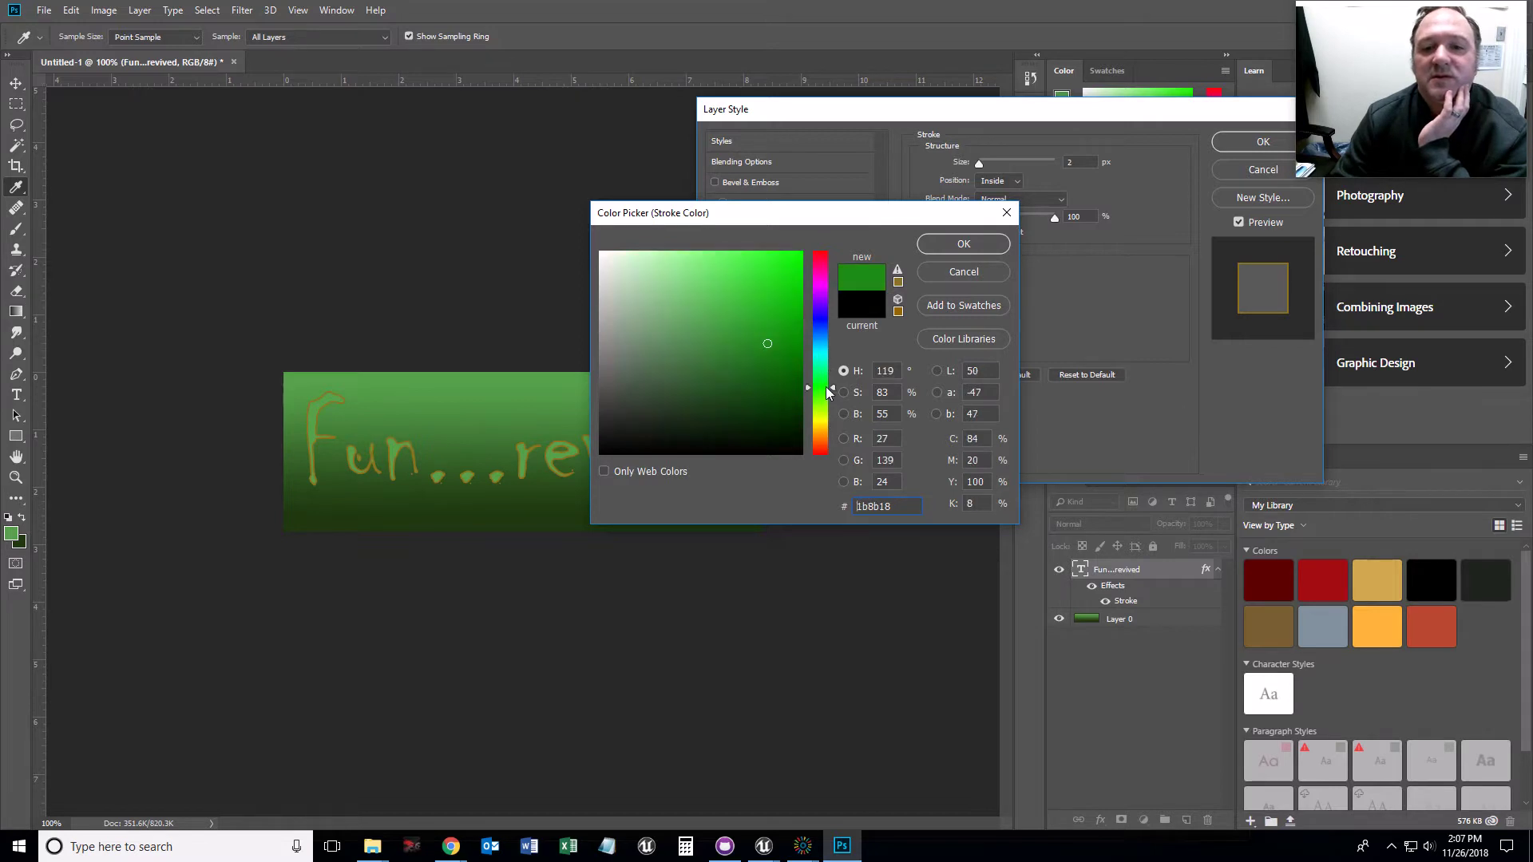
{"action": "left_click_drag", "start_coordinate": [789, 337], "coordinate": [778, 415]}
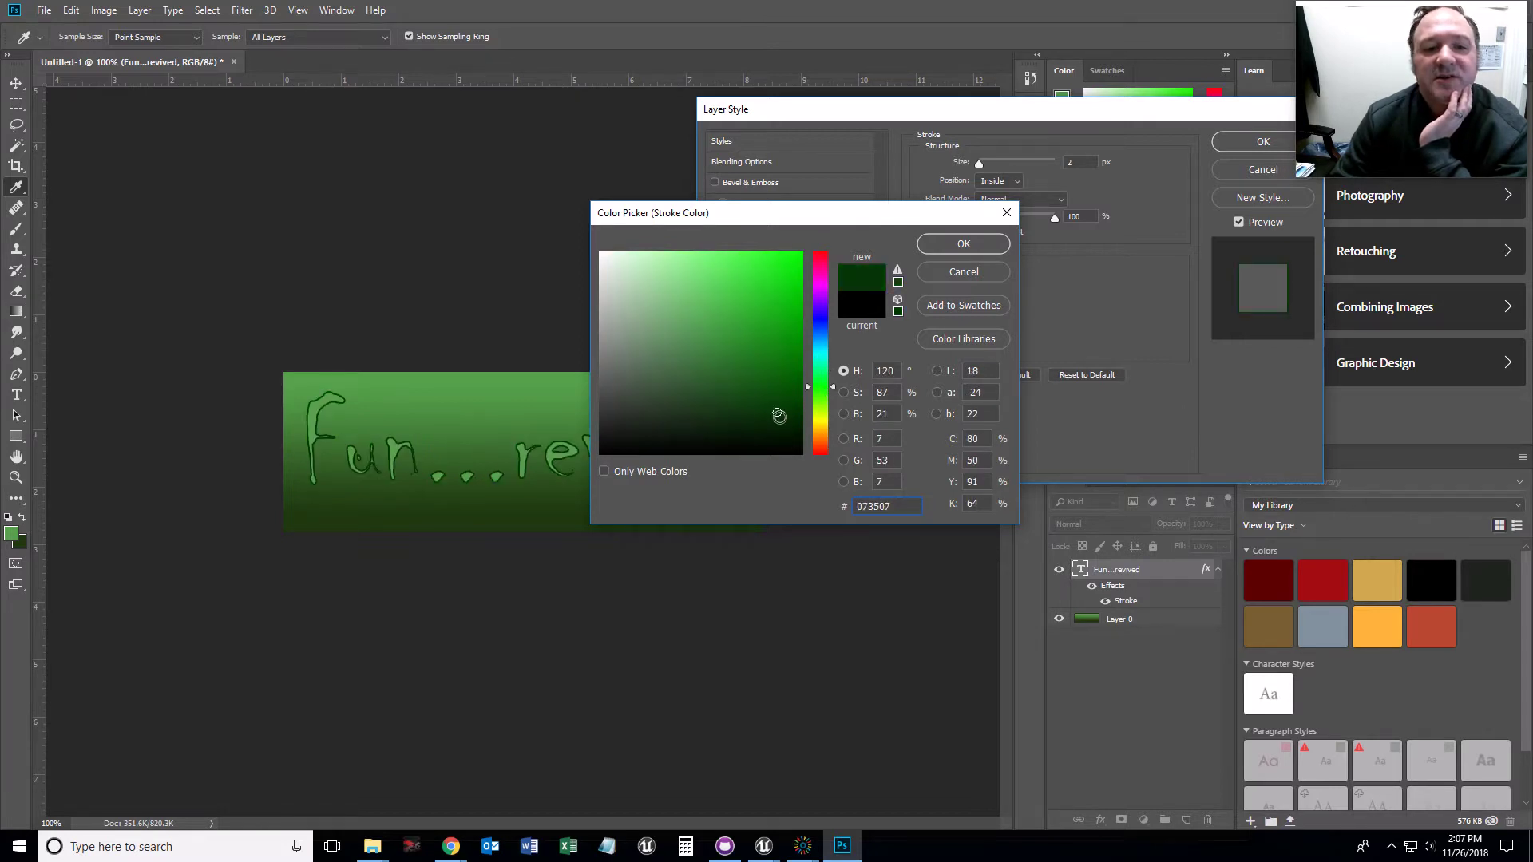
{"action": "left_click", "coordinate": [958, 245]}
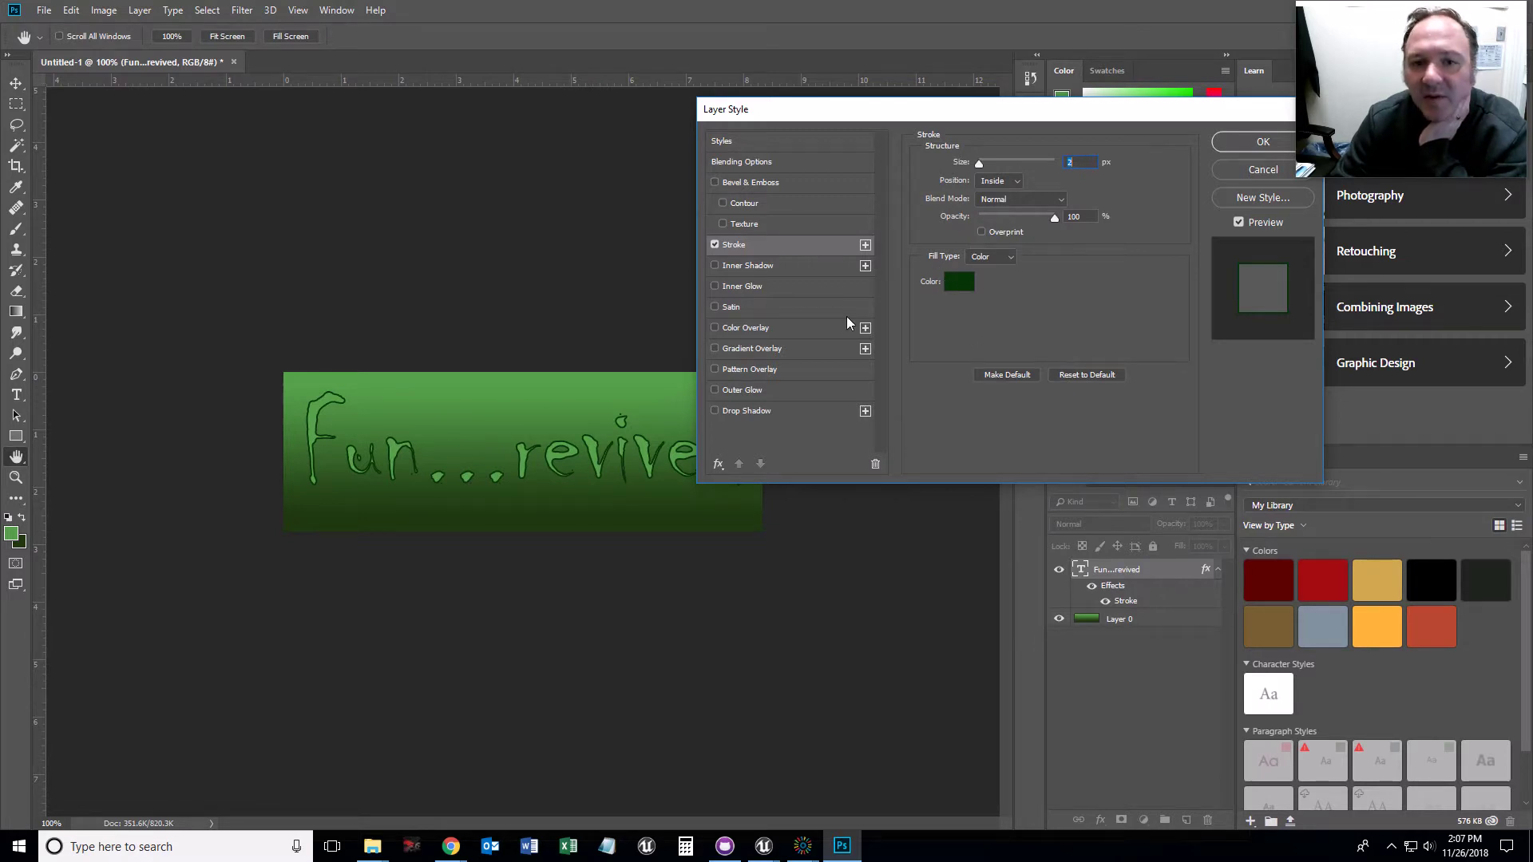
- Add an Outer Glow to the text layer and compare the title with the stroke turned off and on
{"action": "left_click", "coordinate": [731, 392]}
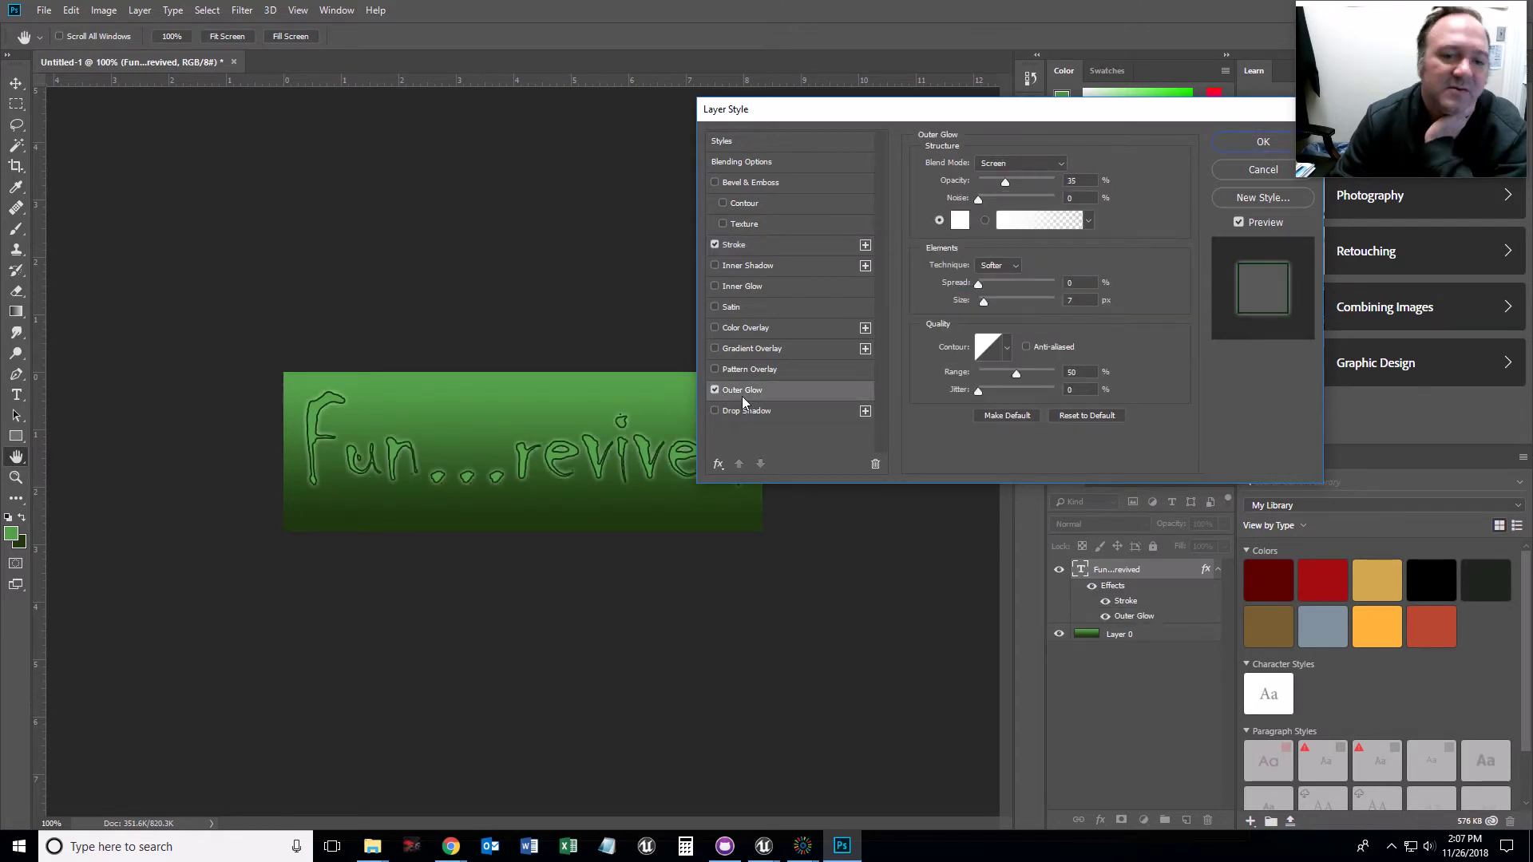
{"action": "mouse_move", "coordinate": [982, 119]}
{"action": "left_mouse_down"}
{"action": "mouse_move", "coordinate": [1207, 231]}
{"action": "mouse_move", "coordinate": [1115, 173]}
{"action": "left_mouse_up"}
{"action": "left_click", "coordinate": [849, 300]}
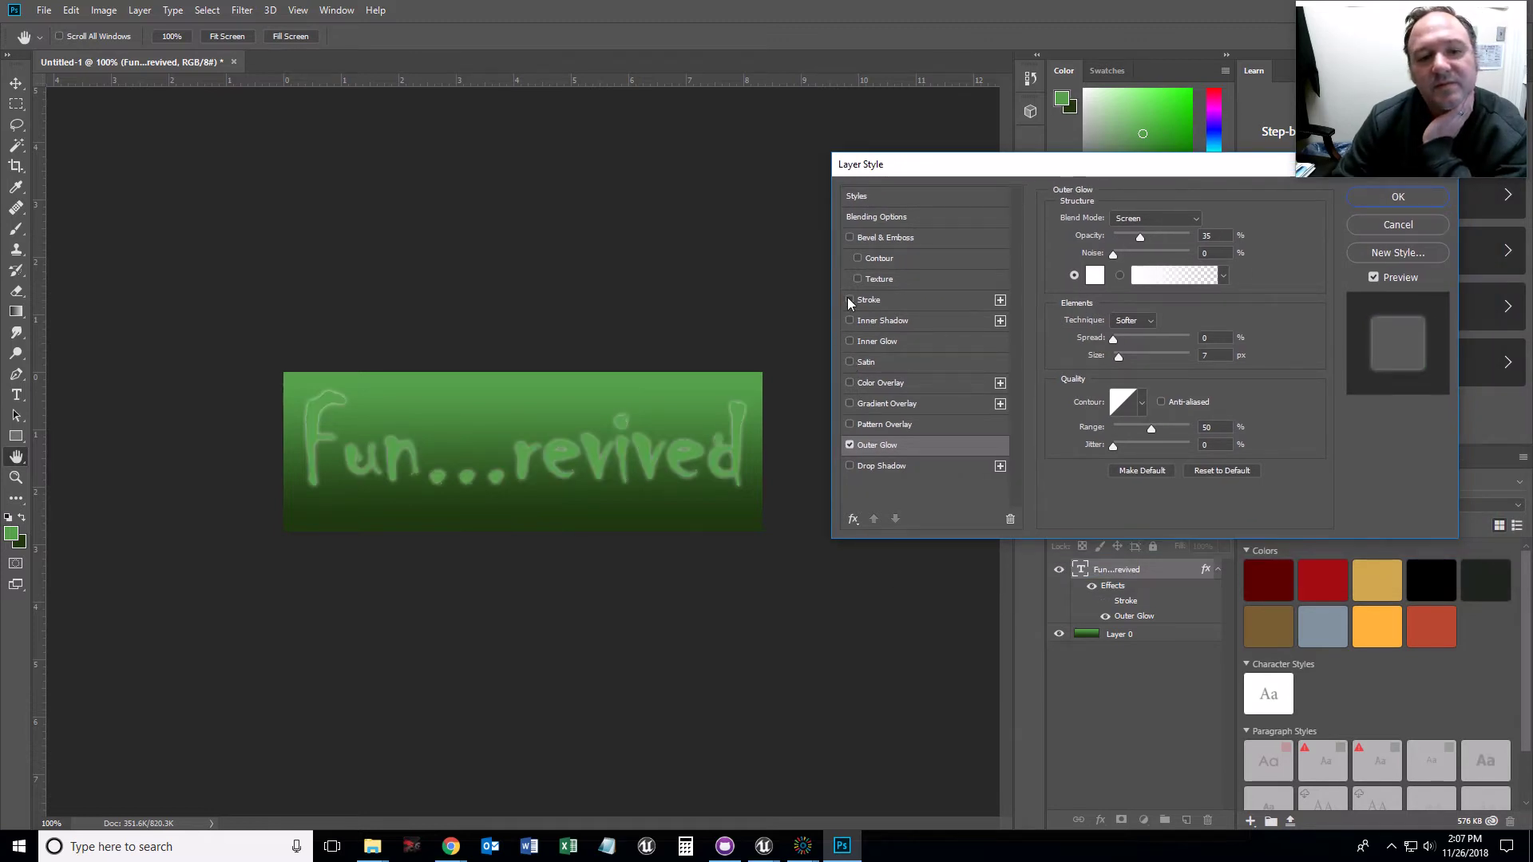
{"action": "left_click", "coordinate": [850, 301]}
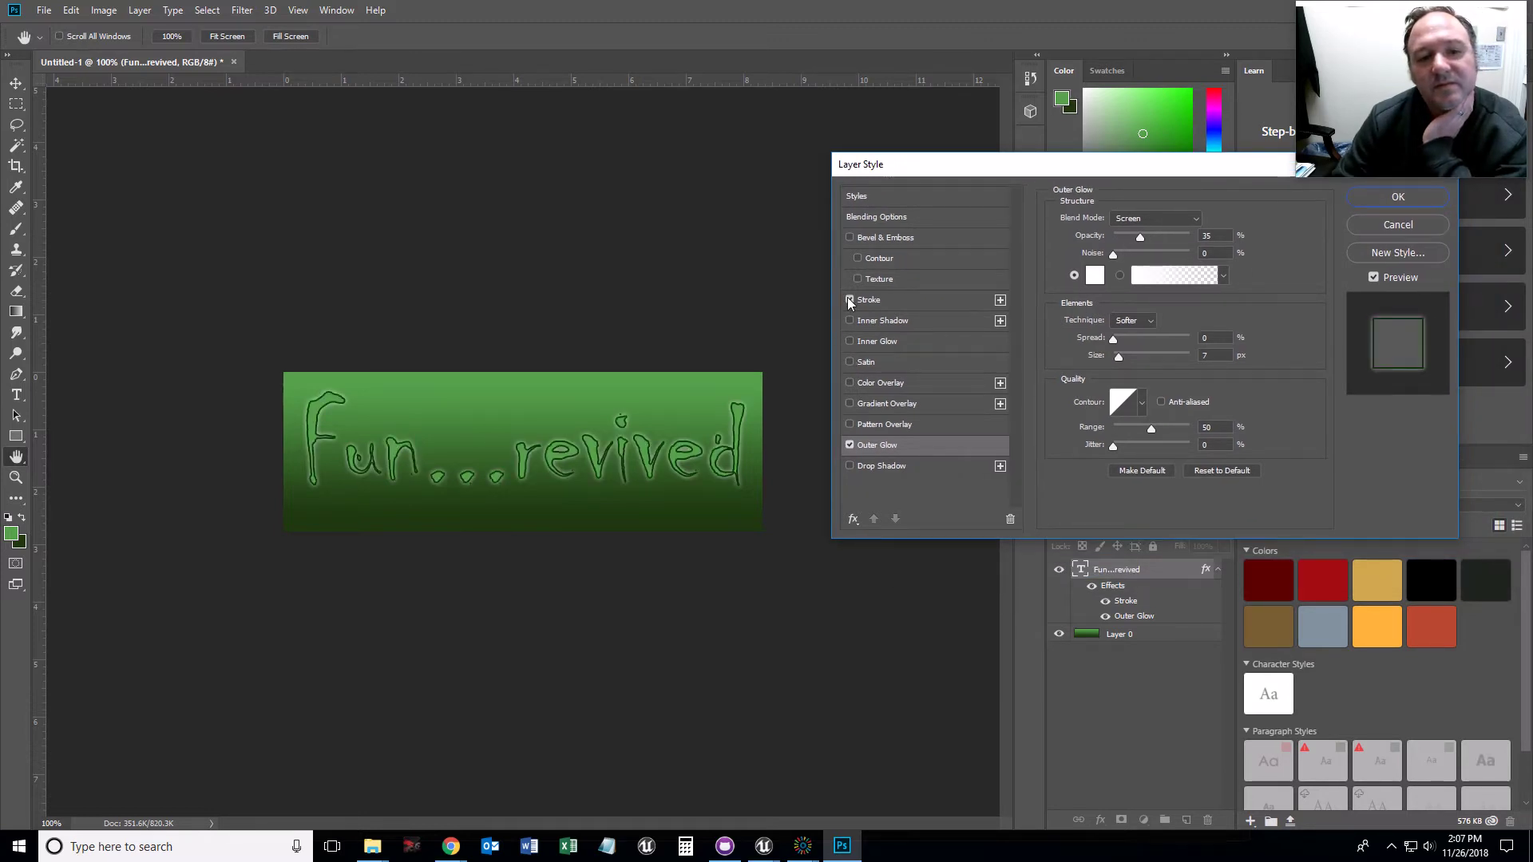
- Reduce the stroke's opacity to 72% and toggle its Overprint option on and off
{"action": "left_click", "coordinate": [900, 300]}
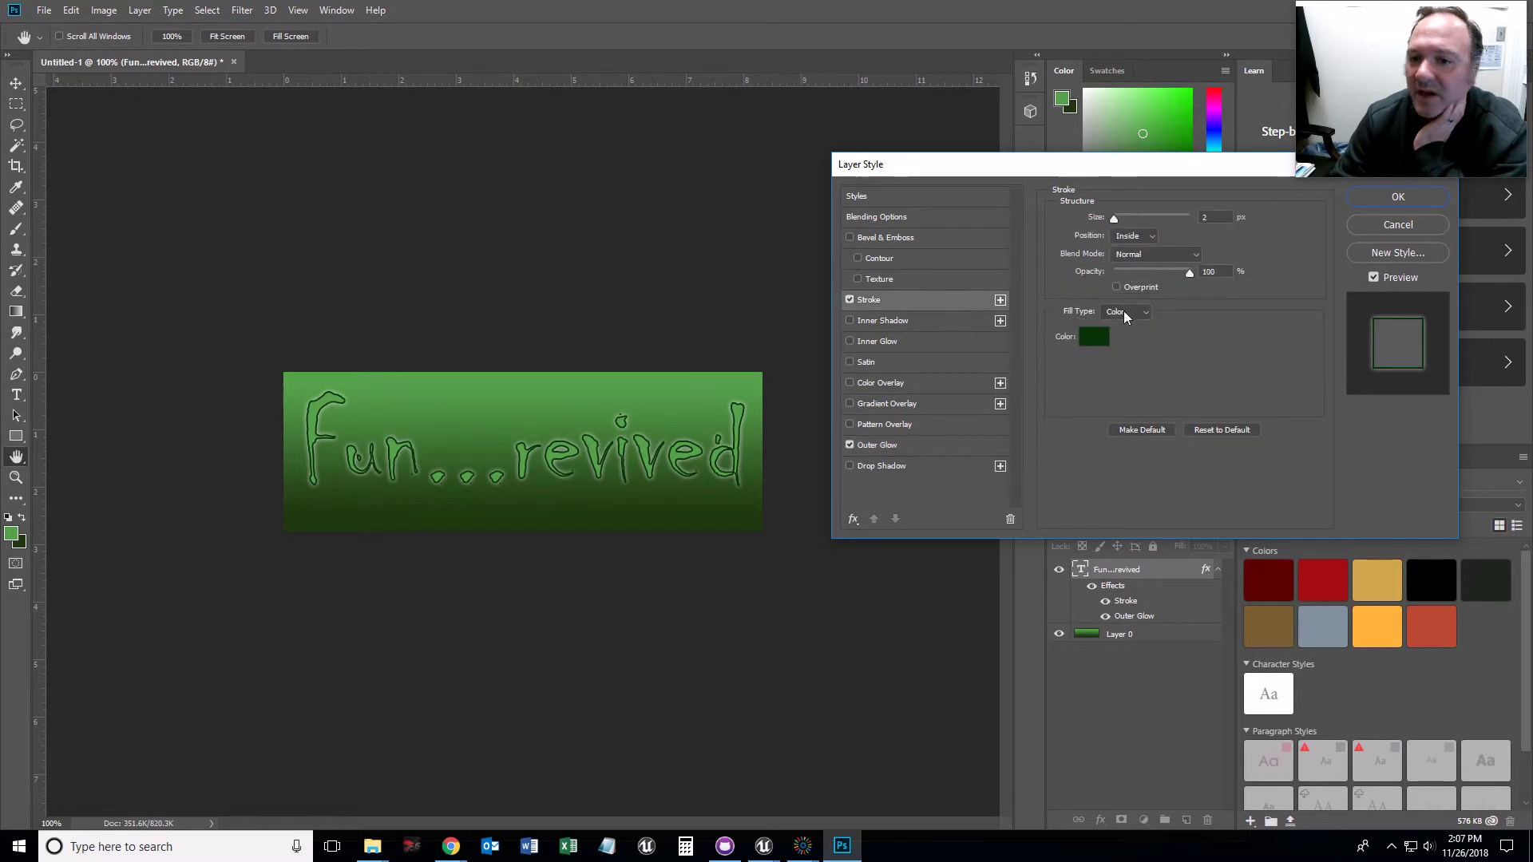
{"action": "mouse_move", "coordinate": [1189, 273]}
{"action": "left_mouse_down"}
{"action": "mouse_move", "coordinate": [1132, 272]}
{"action": "mouse_move", "coordinate": [1168, 275]}
{"action": "left_mouse_up"}
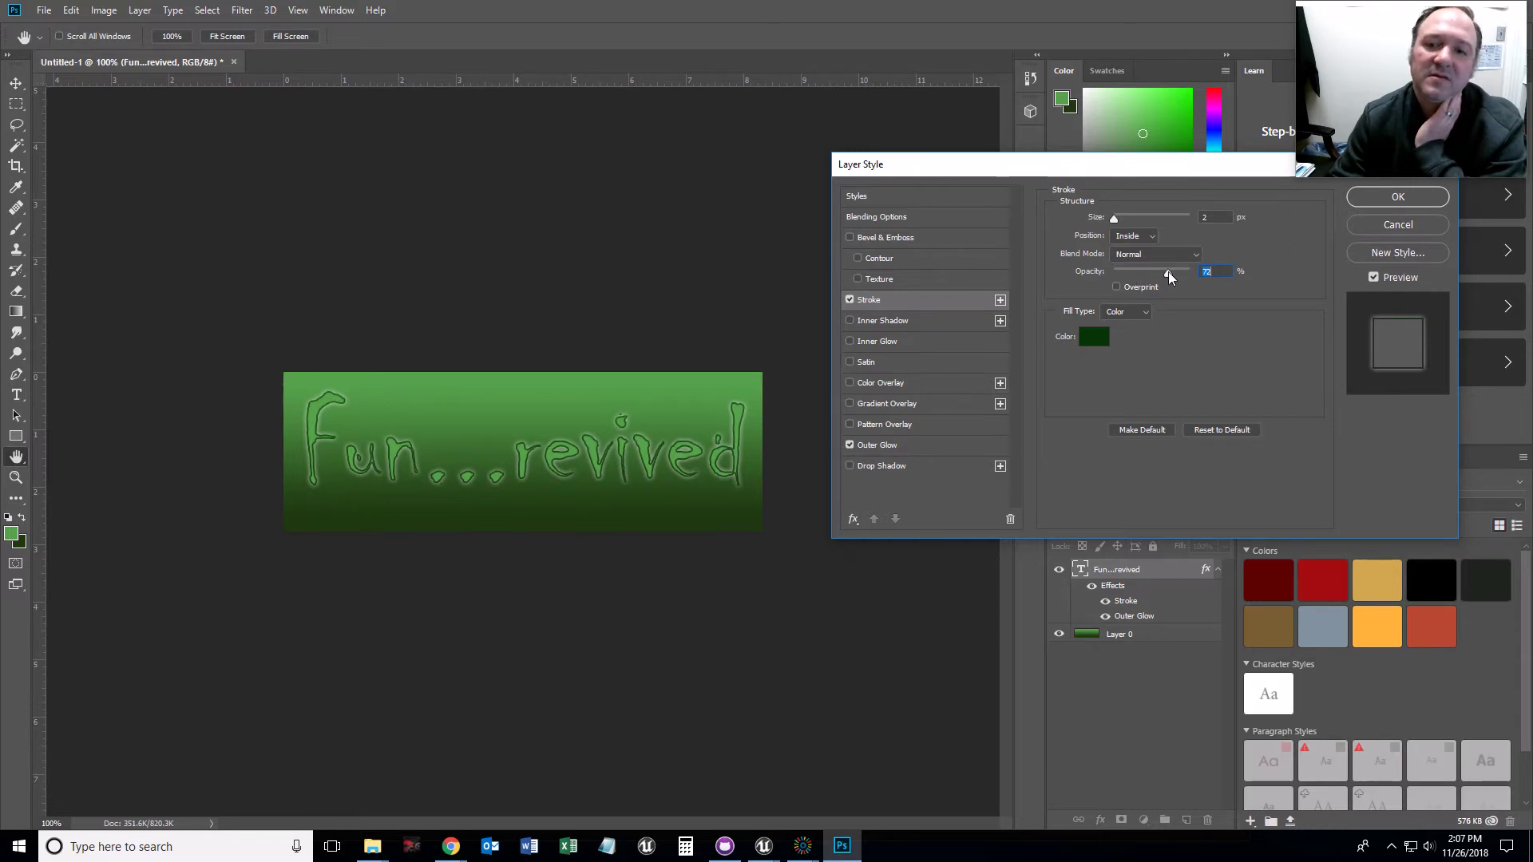
{"action": "left_click", "coordinate": [1115, 289]}
{"action": "left_click", "coordinate": [1116, 288]}
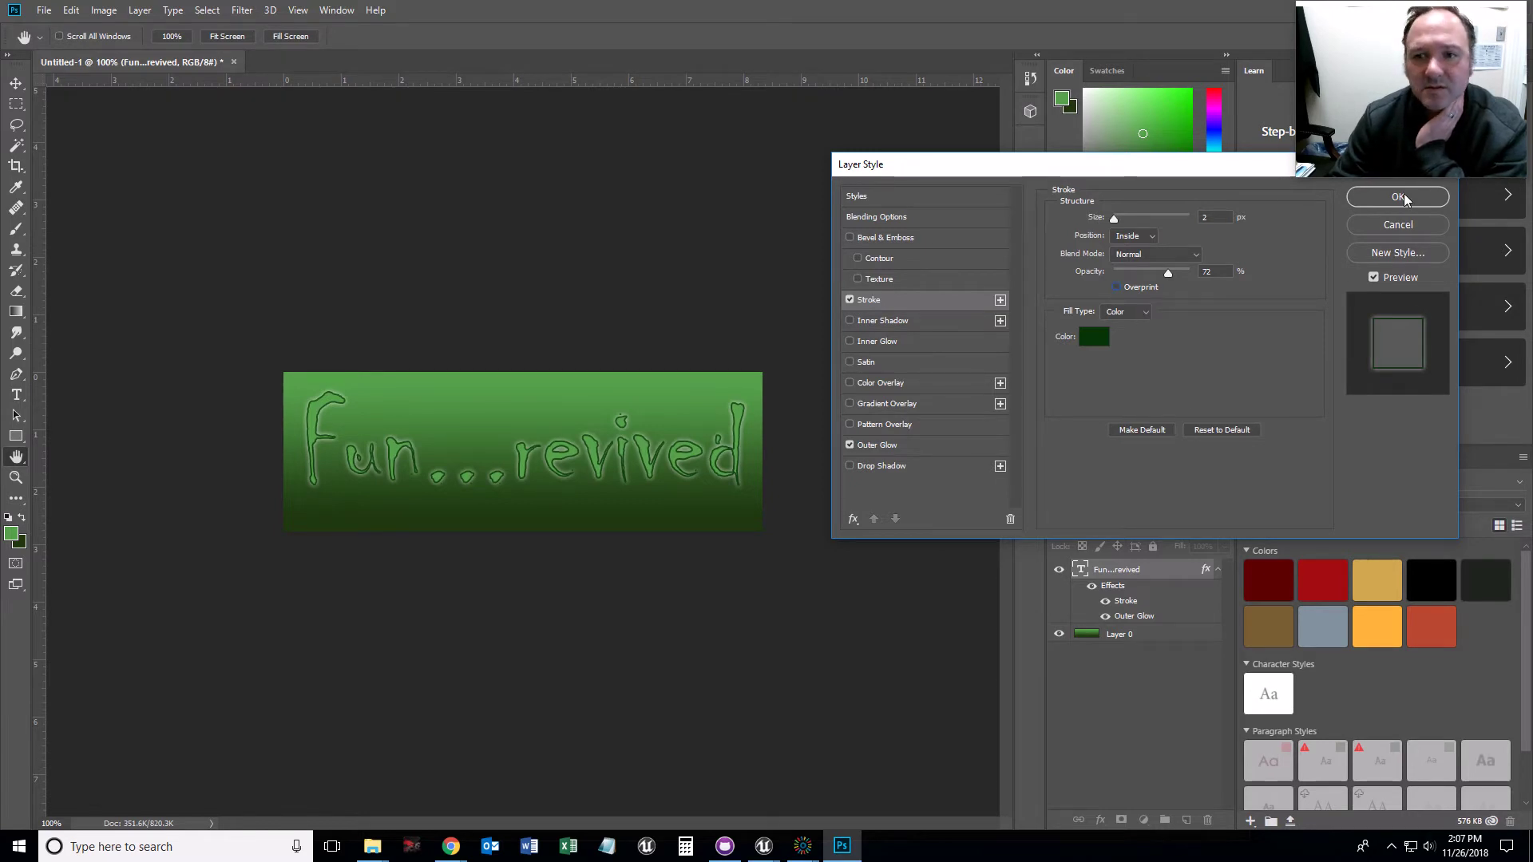
- Add a Bevel & Emboss effect to the title text and apply the layer style
{"action": "left_click", "coordinate": [872, 237]}
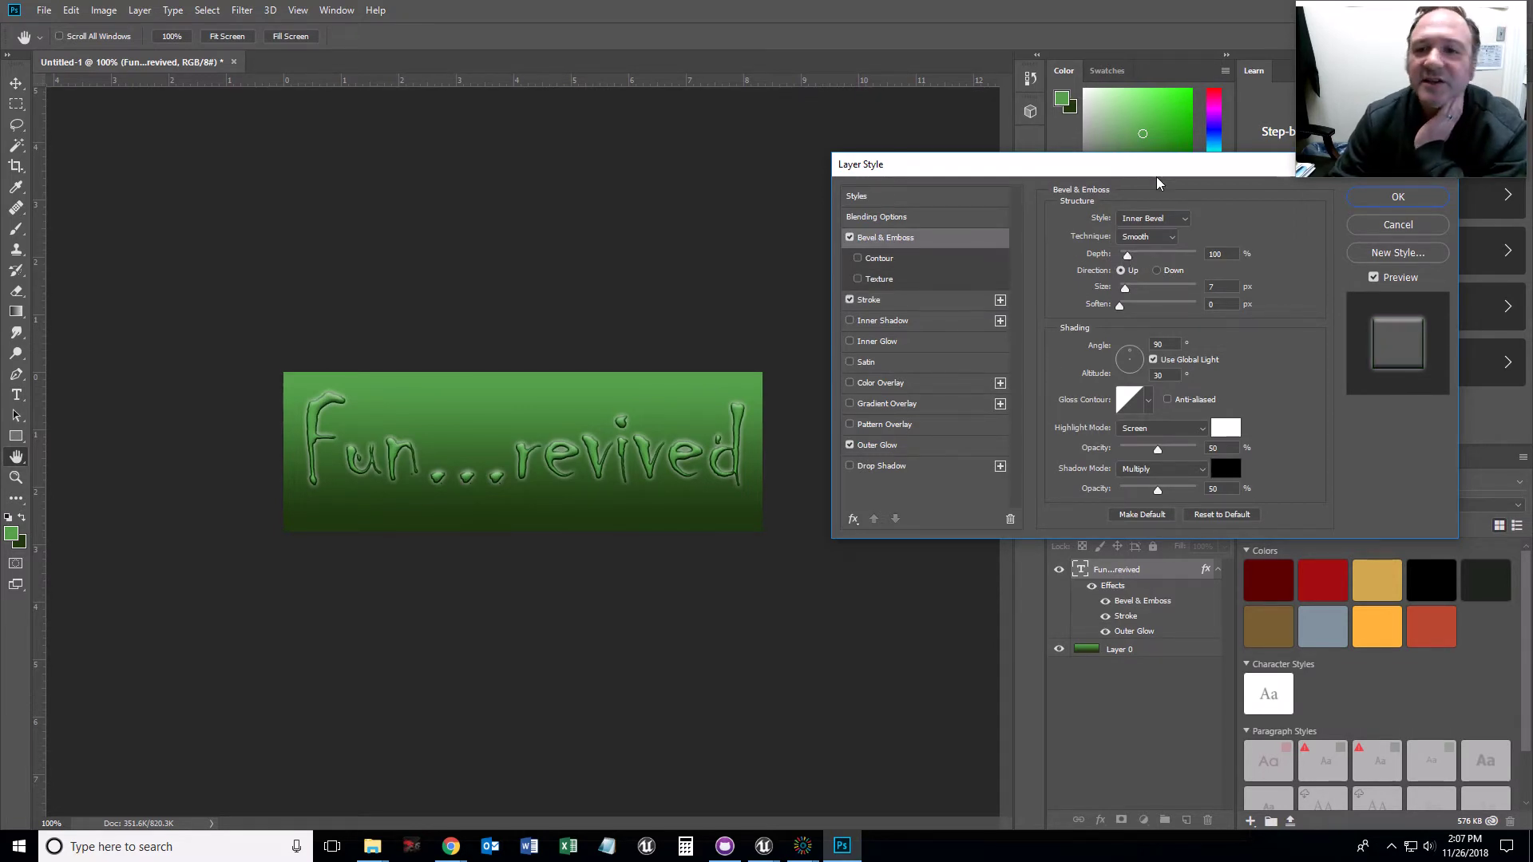
{"action": "left_click_drag", "start_coordinate": [1156, 178], "coordinate": [806, 85]}
{"action": "key", "text": "Return"}
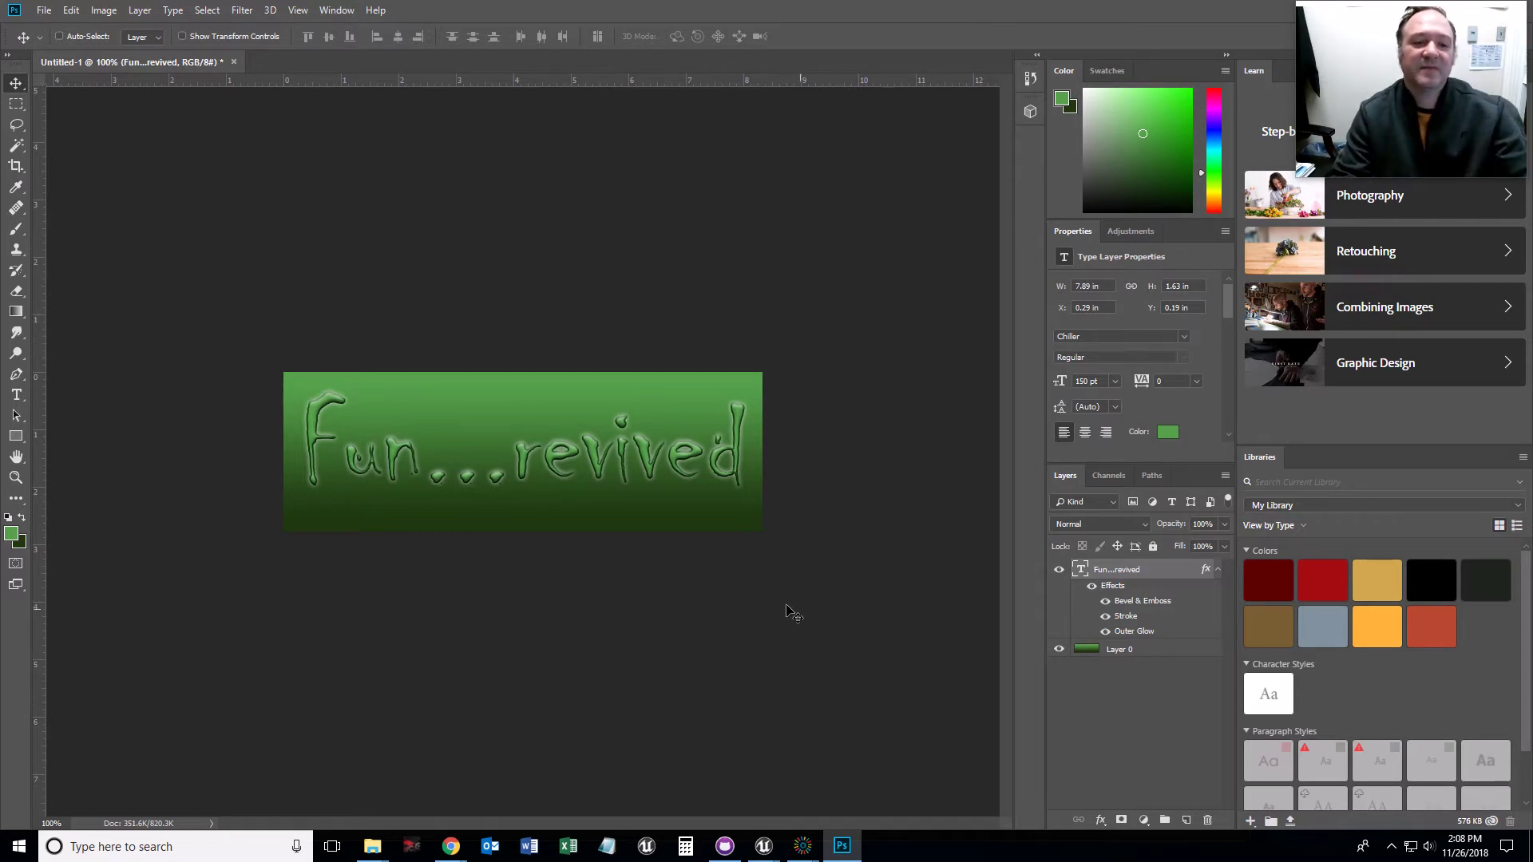
- Start saving the splash image under a new name and look through the D drive's folders, including GitHub, for the project folder
{"action": "left_click", "coordinate": [44, 12]}
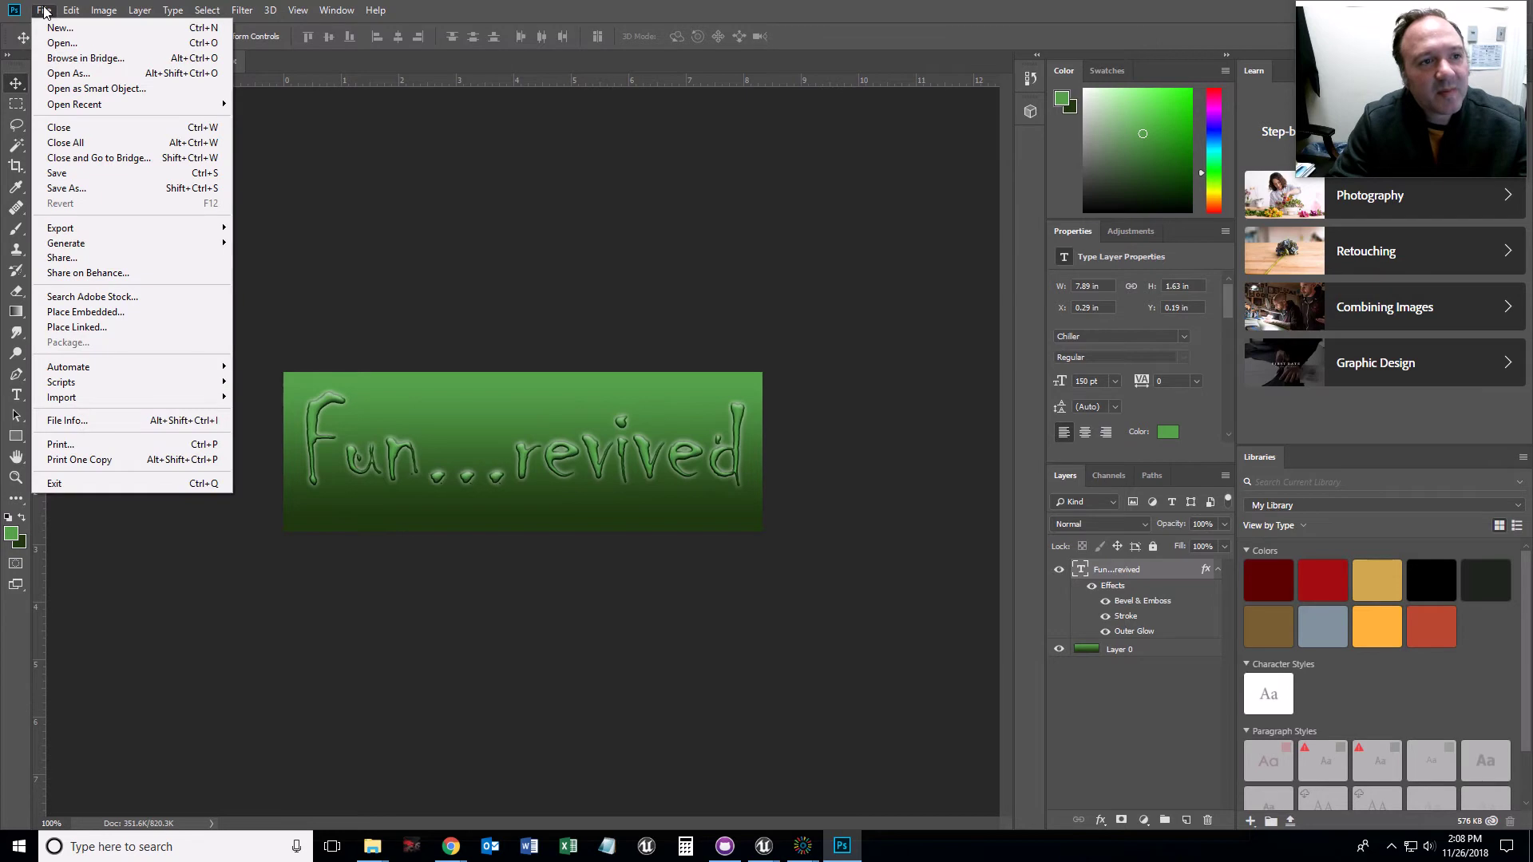
{"action": "left_click", "coordinate": [67, 190]}
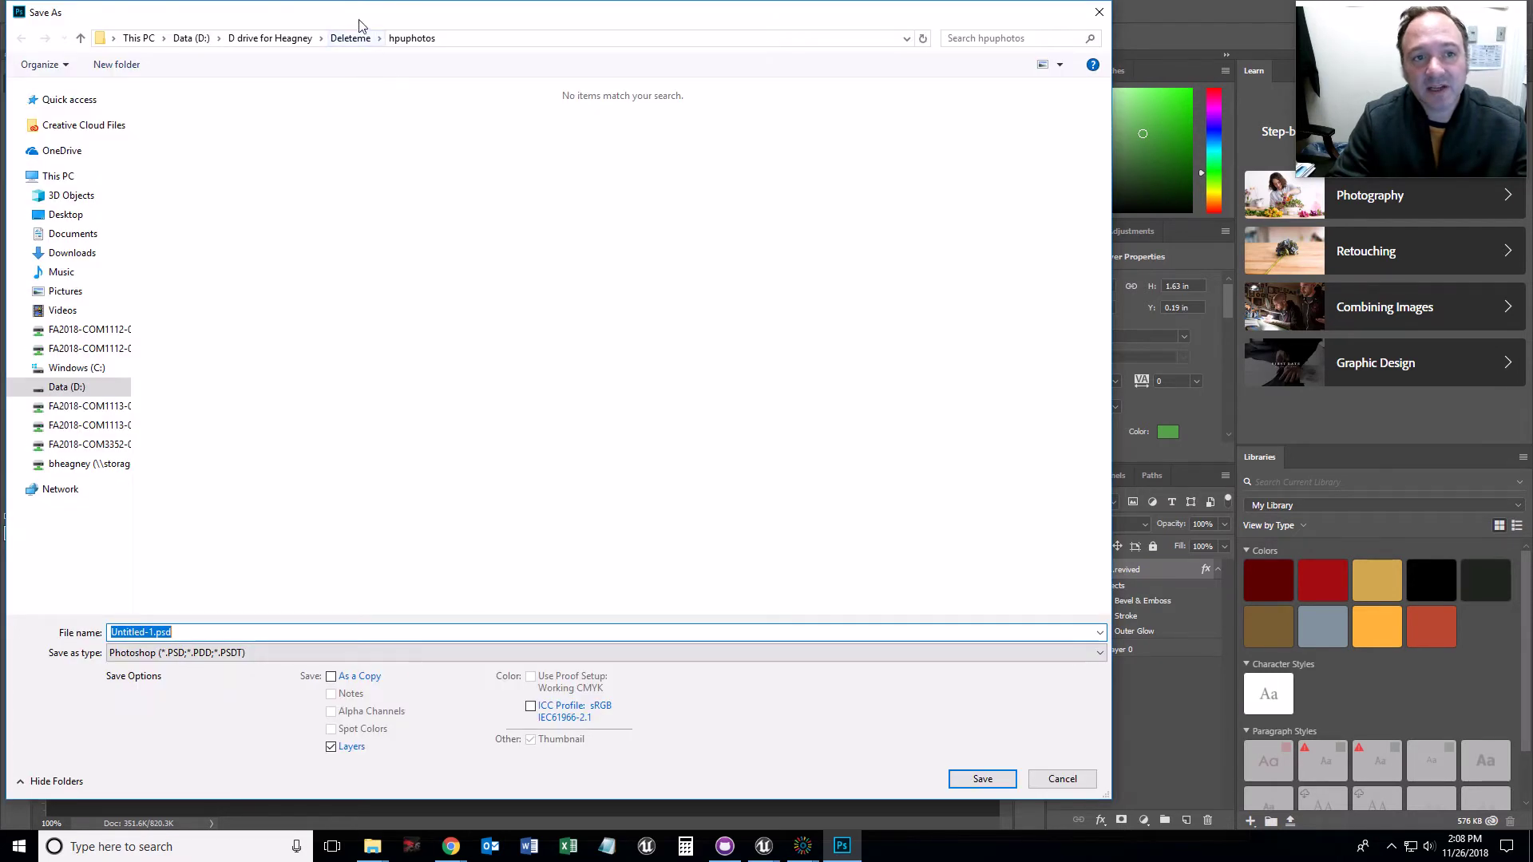
{"action": "left_click_drag", "start_coordinate": [356, 21], "coordinate": [513, 58]}
{"action": "left_click", "coordinate": [424, 75]}
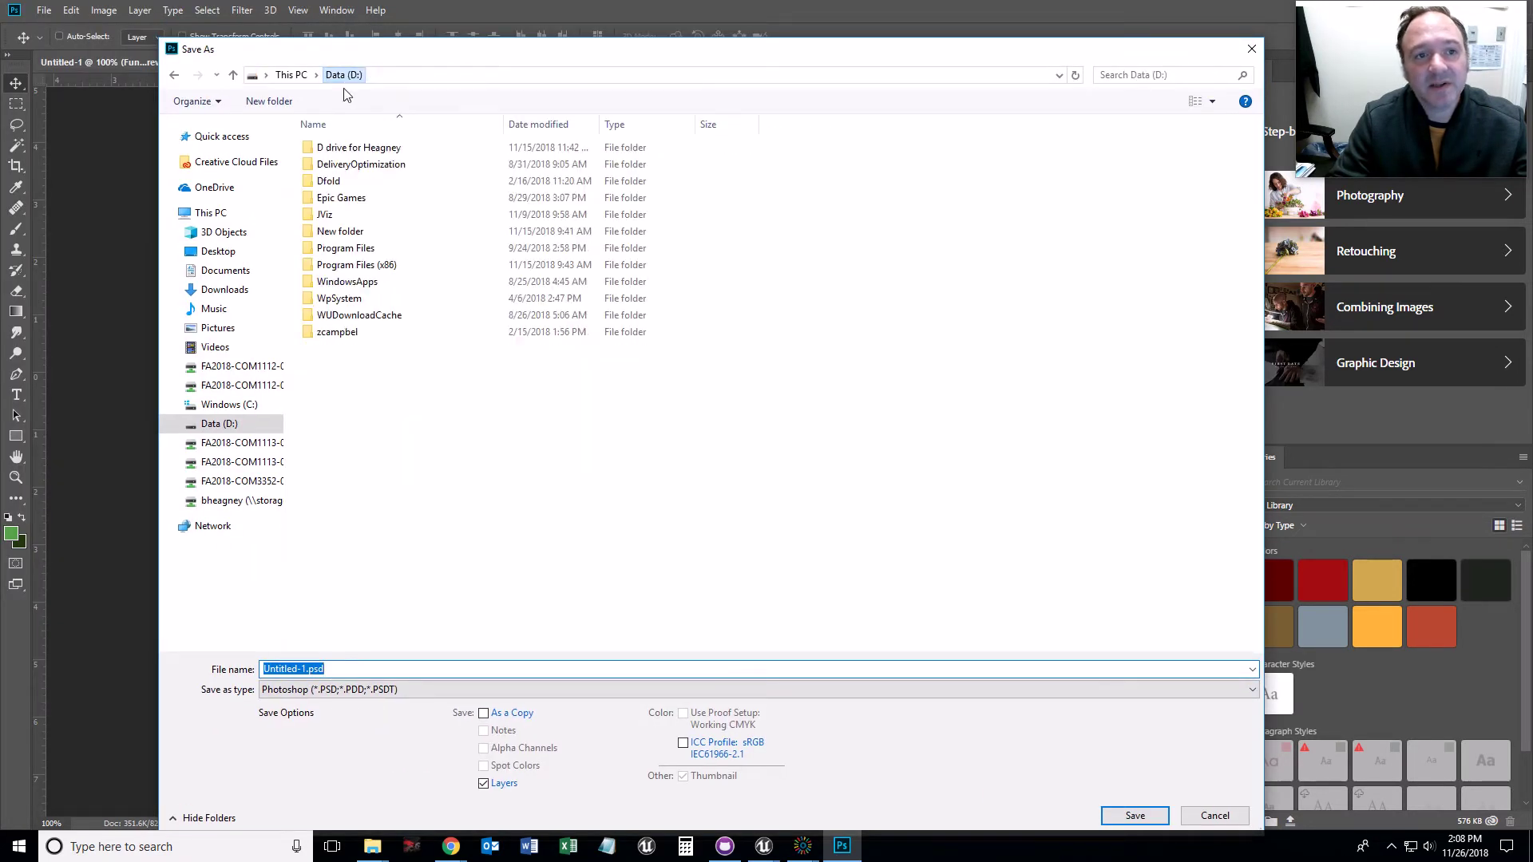
{"action": "left_click", "coordinate": [343, 75]}
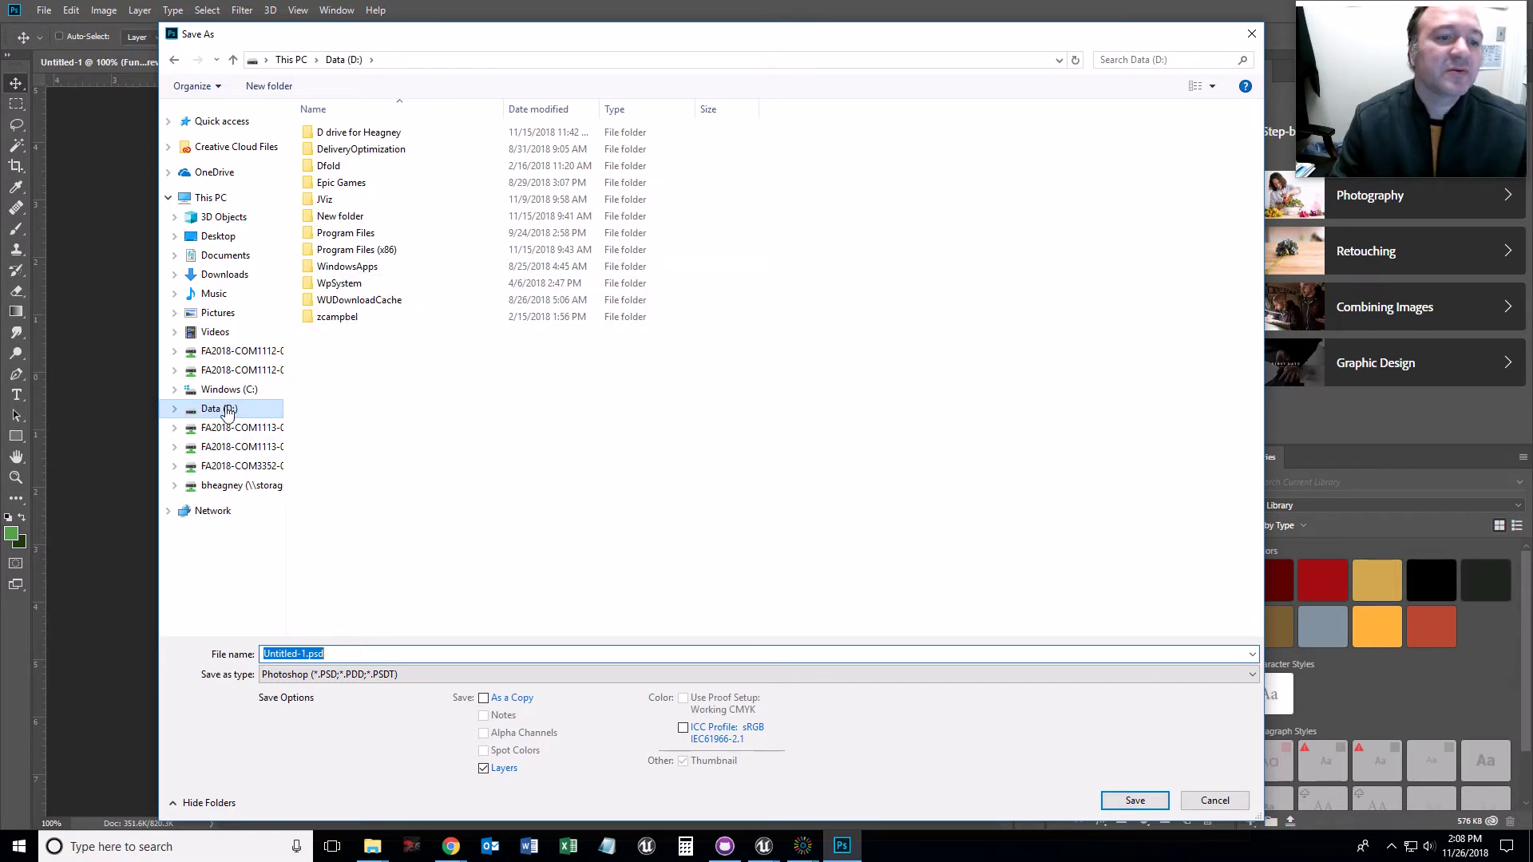
{"action": "double_click", "coordinate": [351, 133]}
{"action": "double_click", "coordinate": [332, 300]}
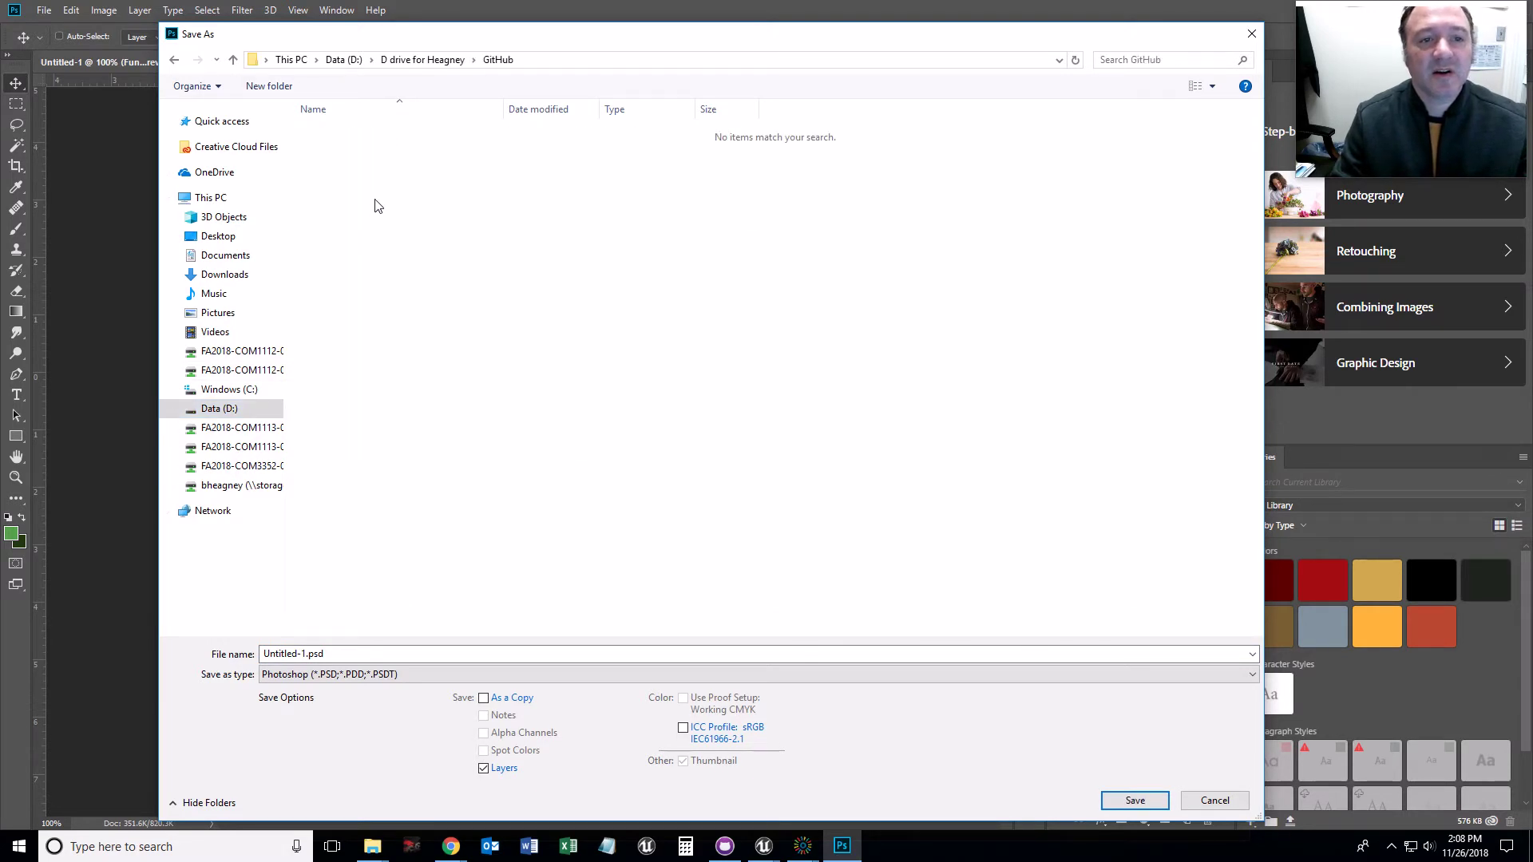
{"action": "left_click", "coordinate": [423, 59]}
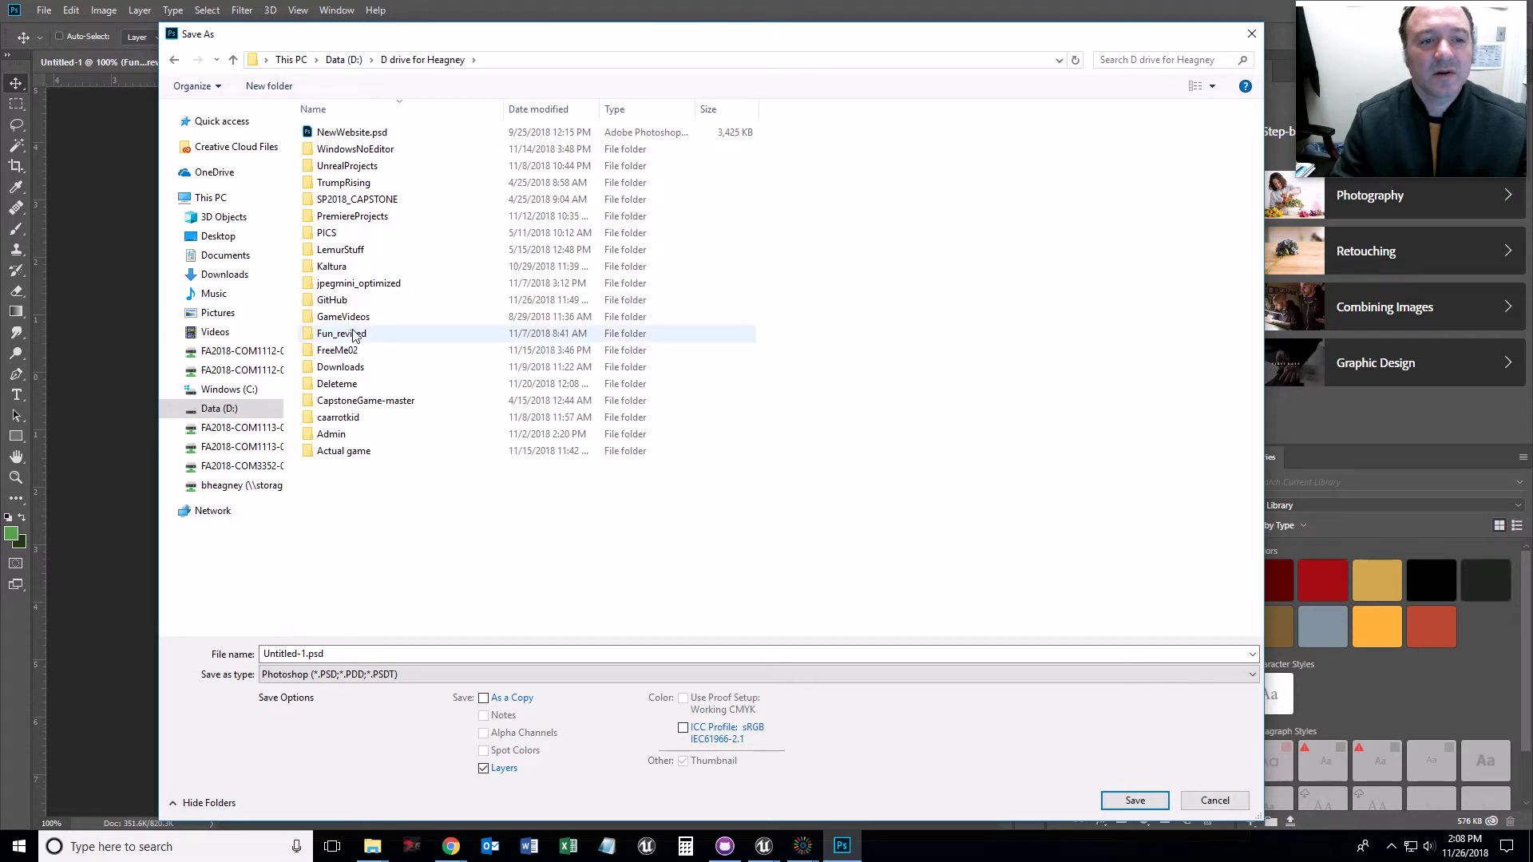
- Set the save location to the user's own profile folder under Users on the Windows (C:) drive
{"action": "left_click", "coordinate": [292, 60]}
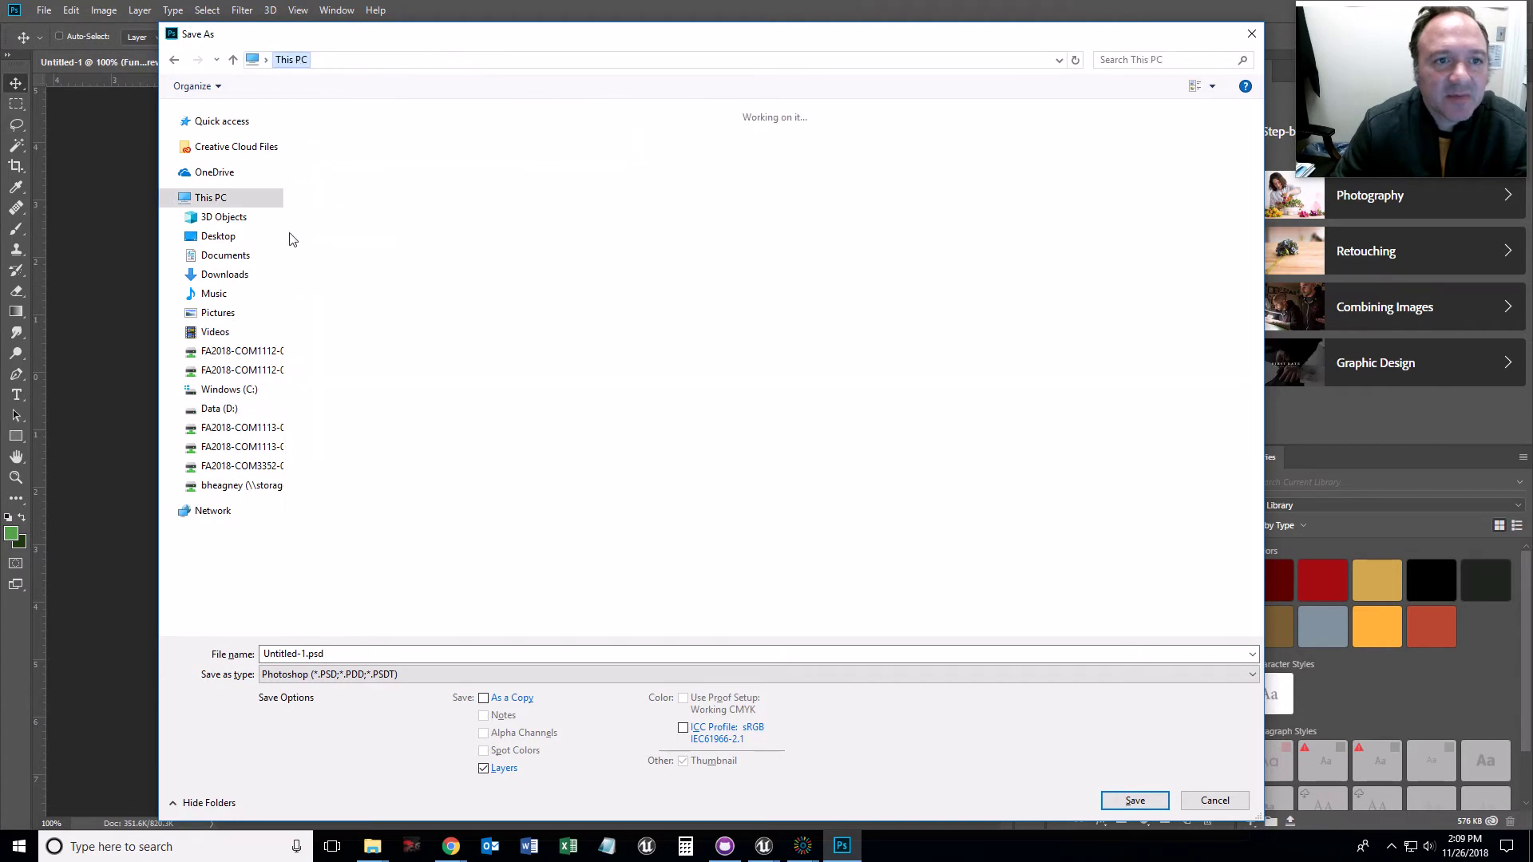
{"action": "double_click", "coordinate": [428, 266]}
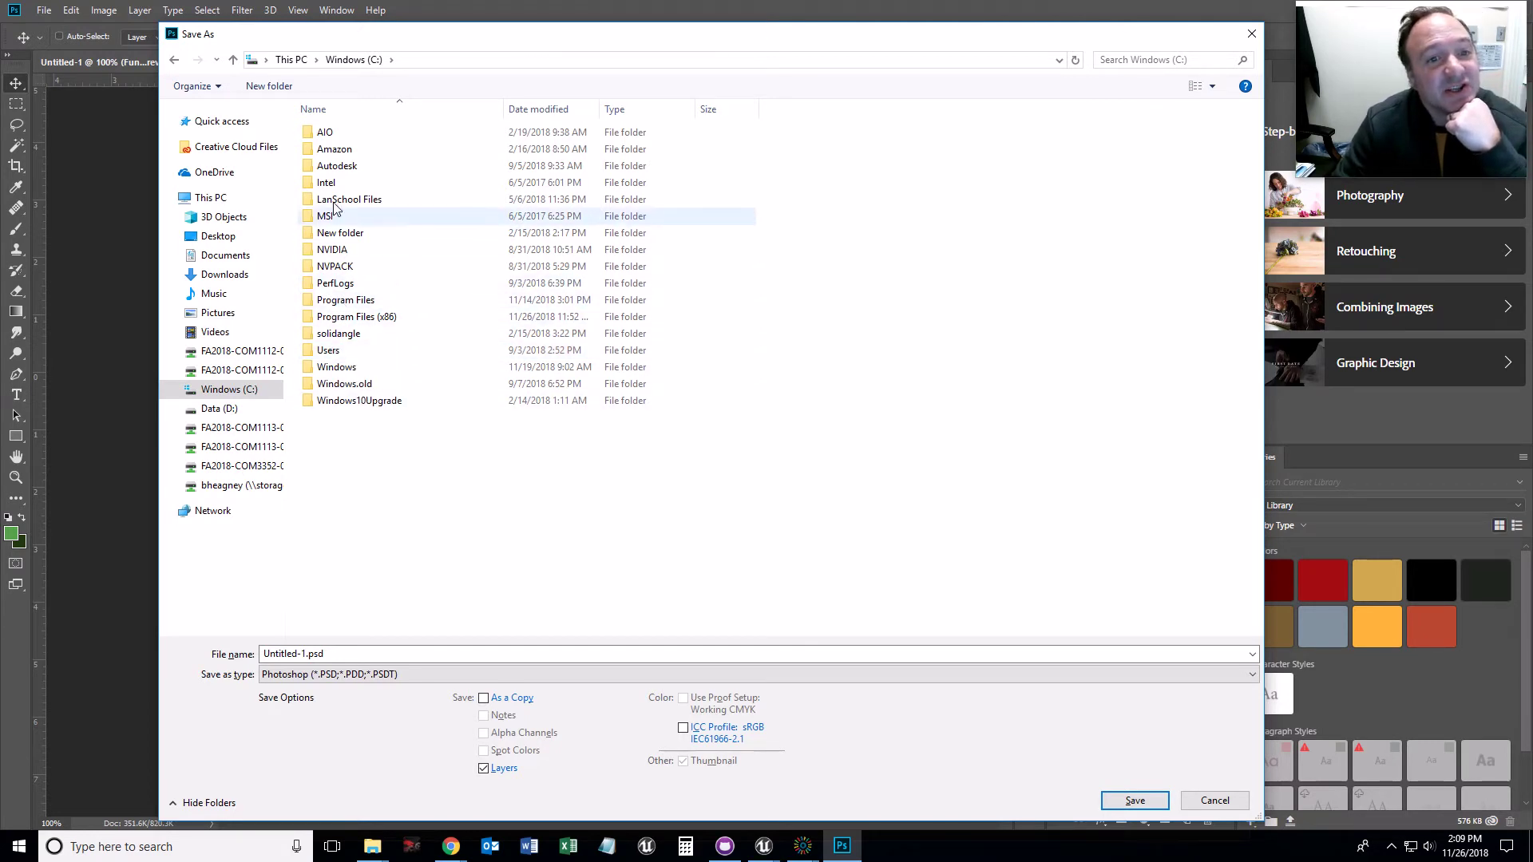
{"action": "double_click", "coordinate": [330, 353]}
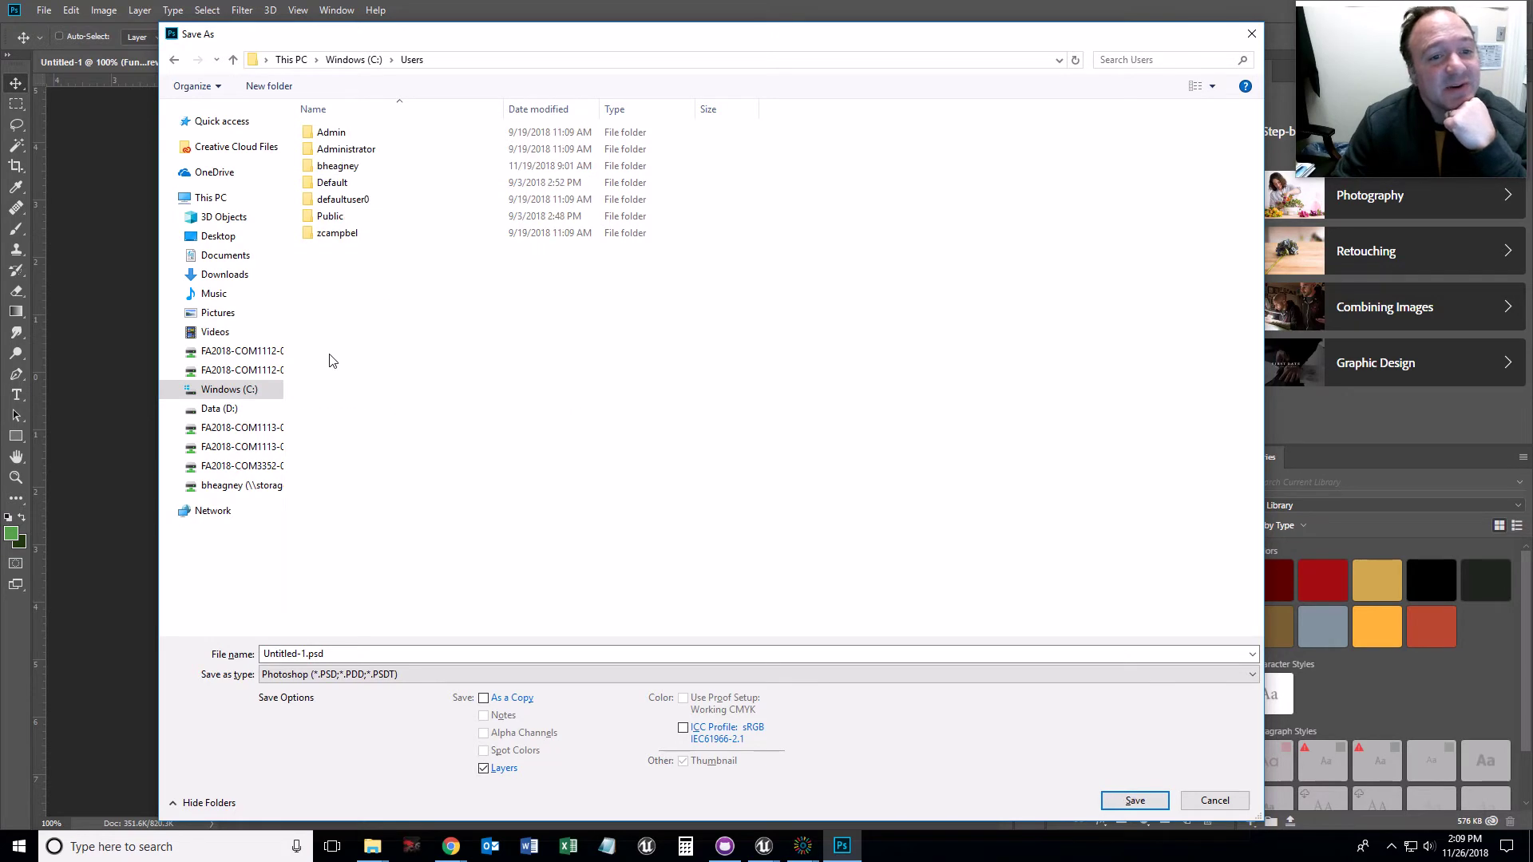
{"action": "left_click", "coordinate": [331, 200]}
{"action": "left_click", "coordinate": [329, 169]}
{"action": "double_click", "coordinate": [329, 168]}
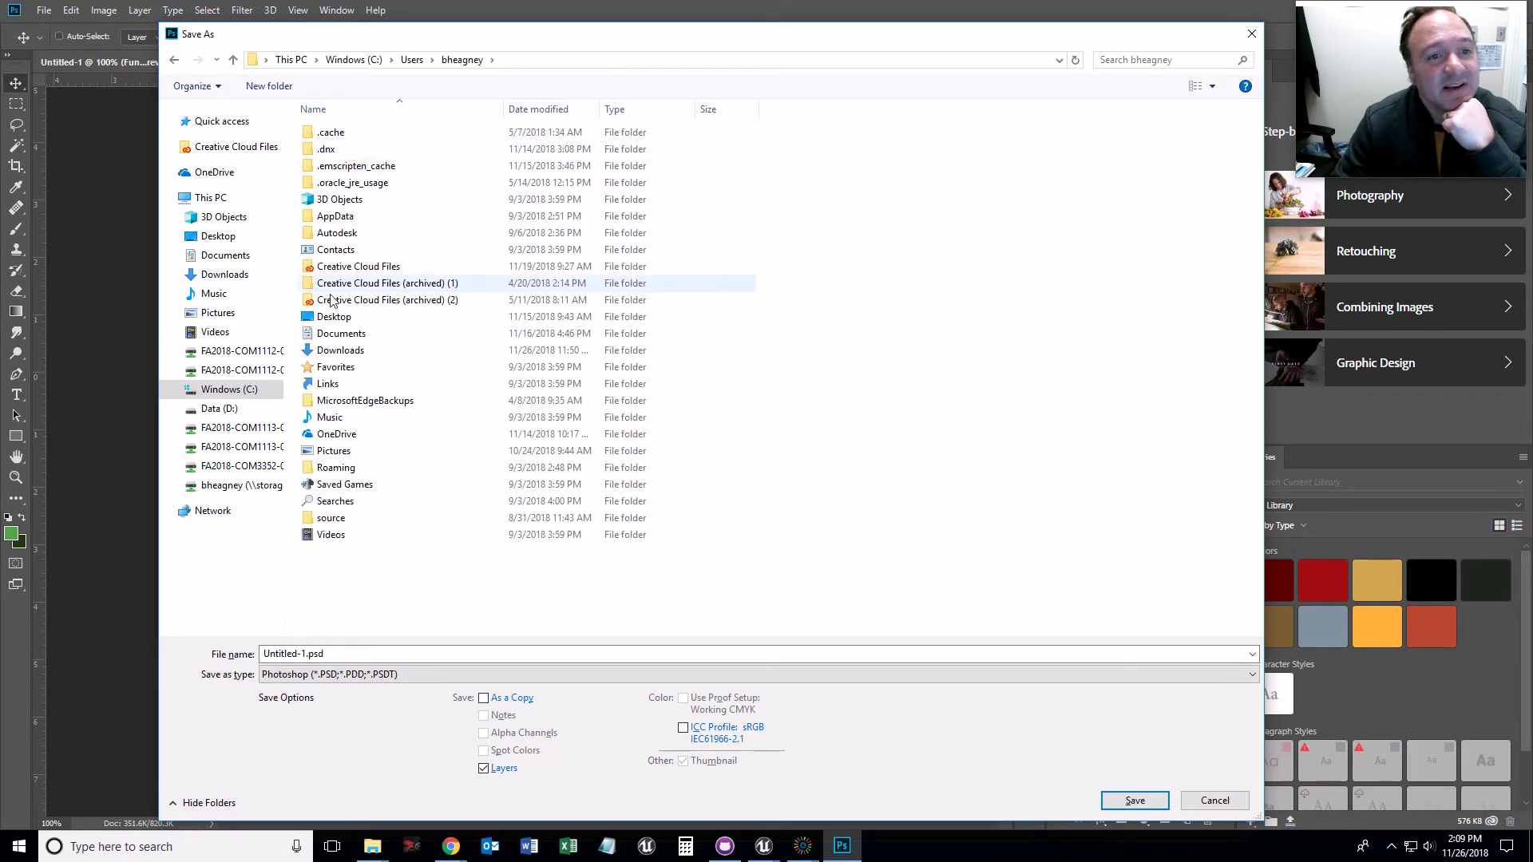
- Go to the Fun_revived project folder inside AppData\Roaming\Stencyl\stencylworks\games
{"action": "double_click", "coordinate": [335, 221]}
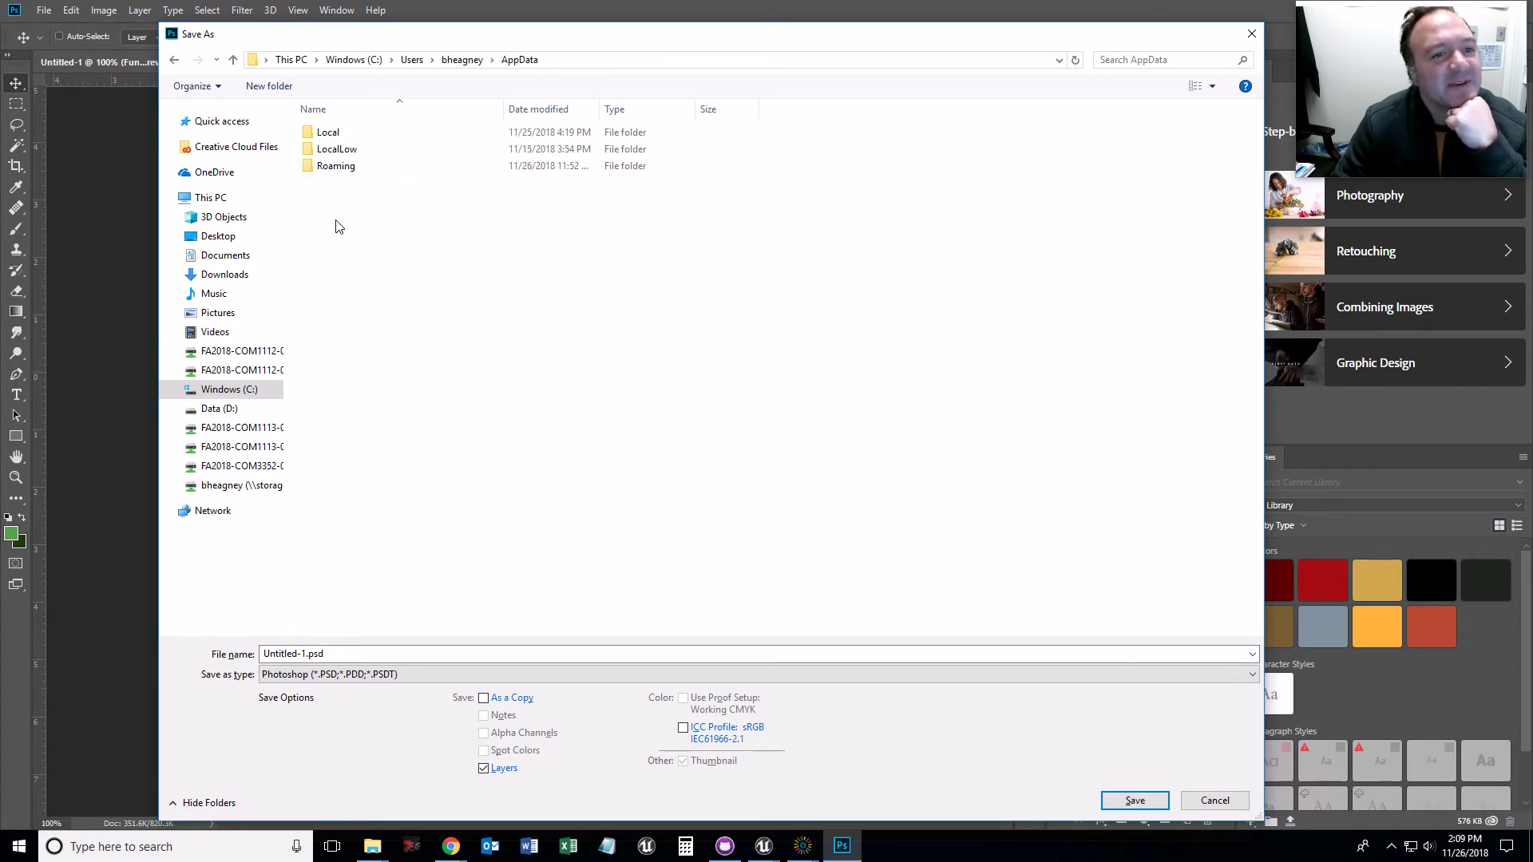
{"action": "double_click", "coordinate": [332, 166]}
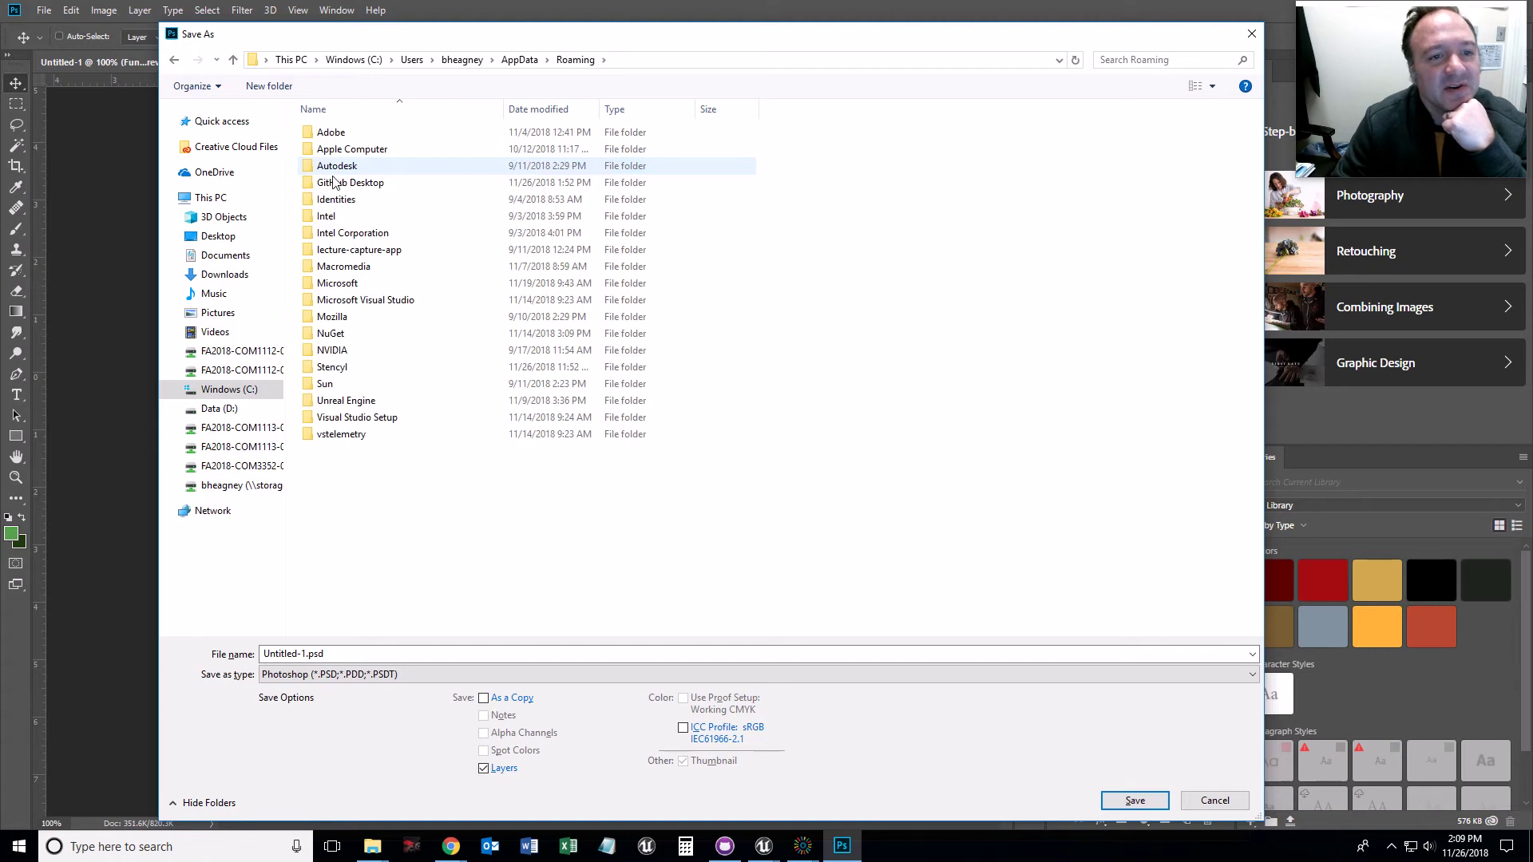
{"action": "double_click", "coordinate": [327, 369]}
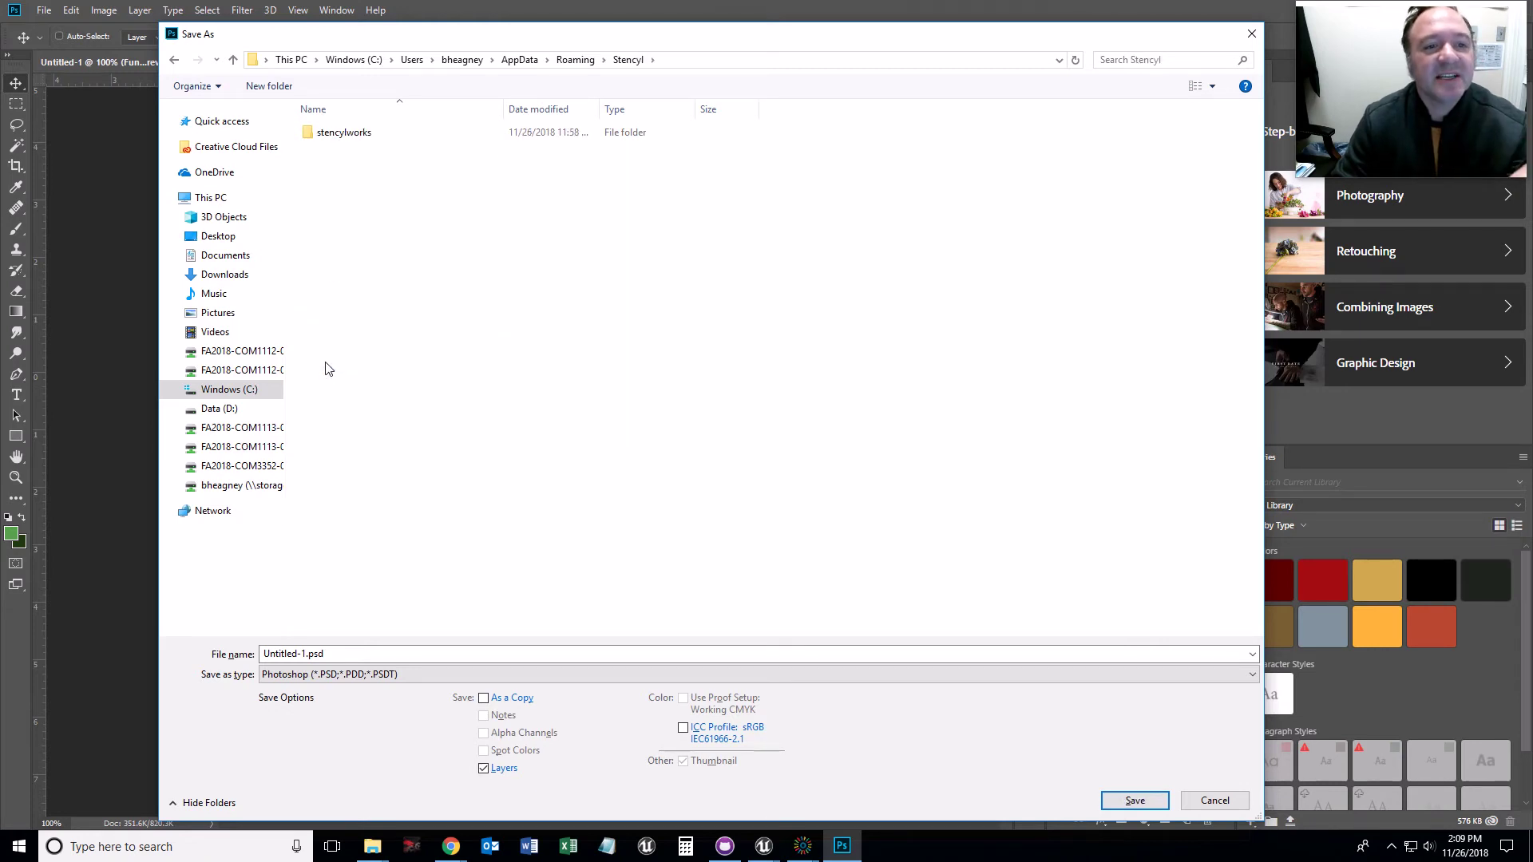
{"action": "double_click", "coordinate": [327, 134]}
{"action": "double_click", "coordinate": [328, 183]}
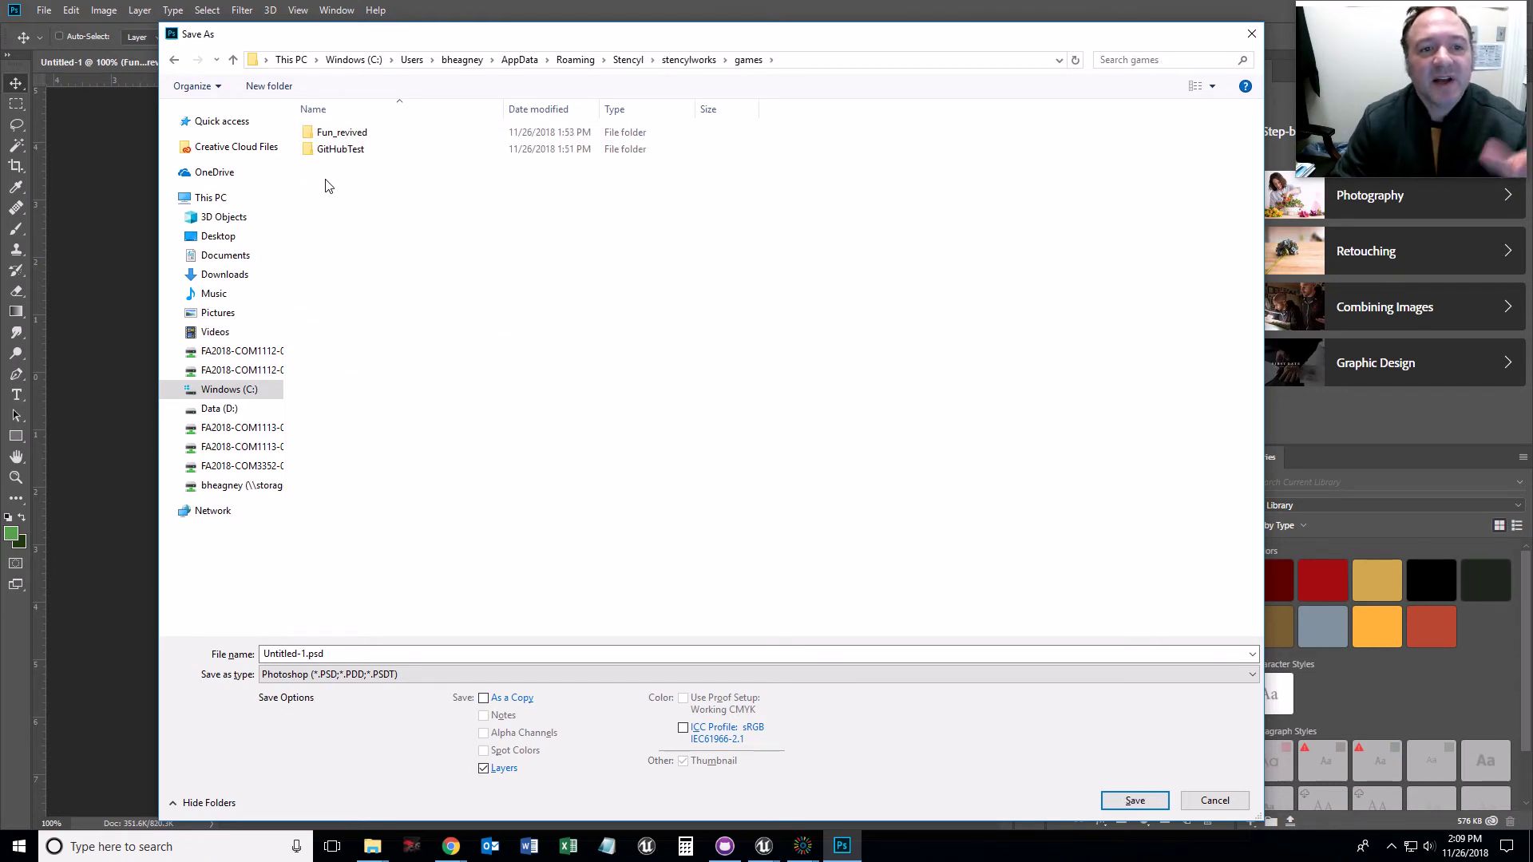
{"action": "left_click", "coordinate": [343, 135]}
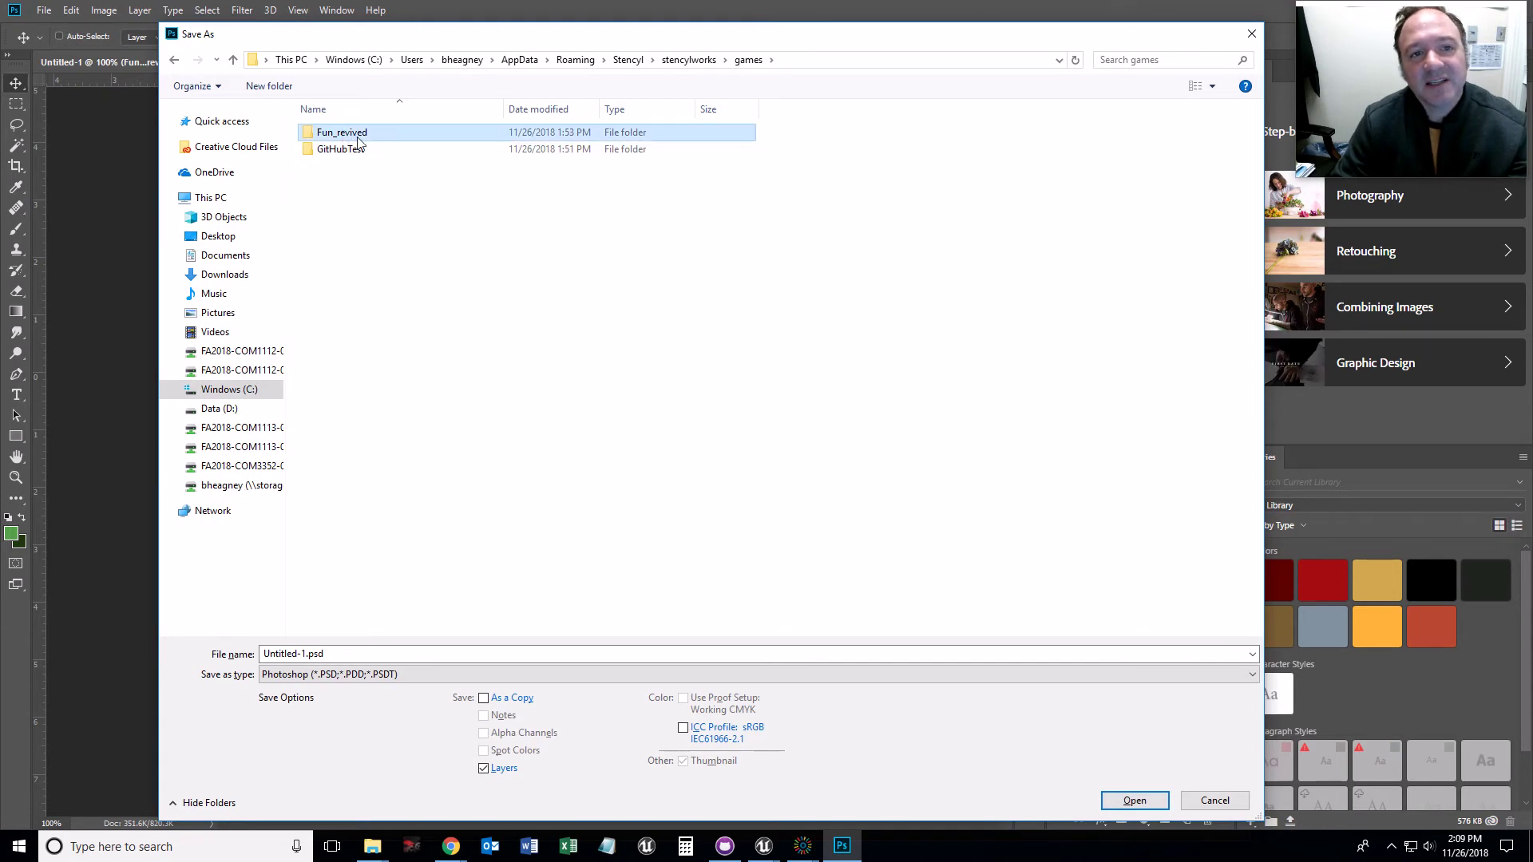
{"action": "double_click", "coordinate": [336, 134]}
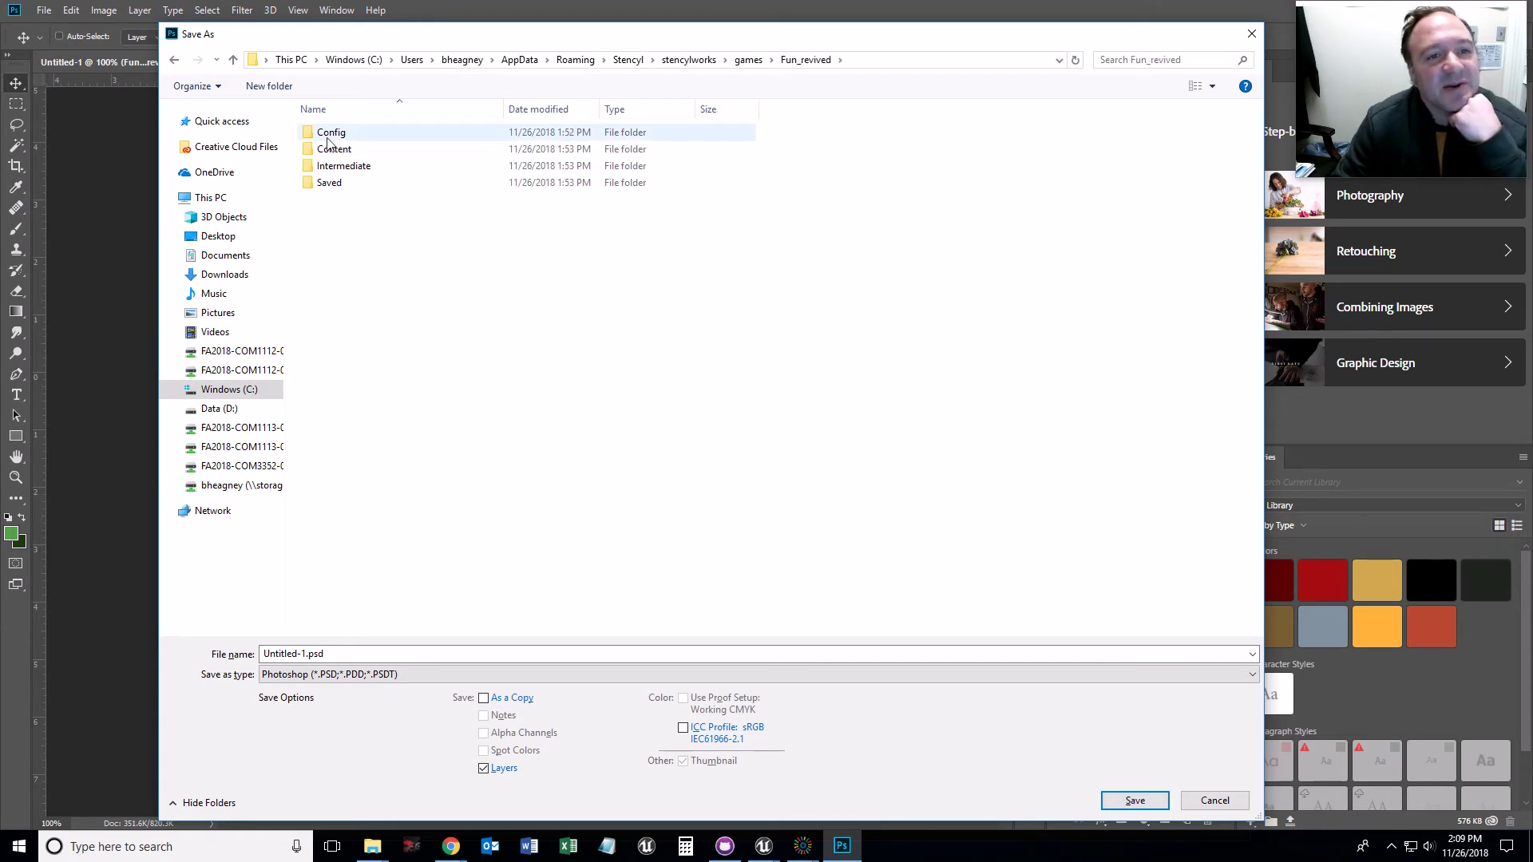
- Create a folder named Photoshop inside Fun_revived and open it as the save location
{"action": "left_click", "coordinate": [269, 87]}
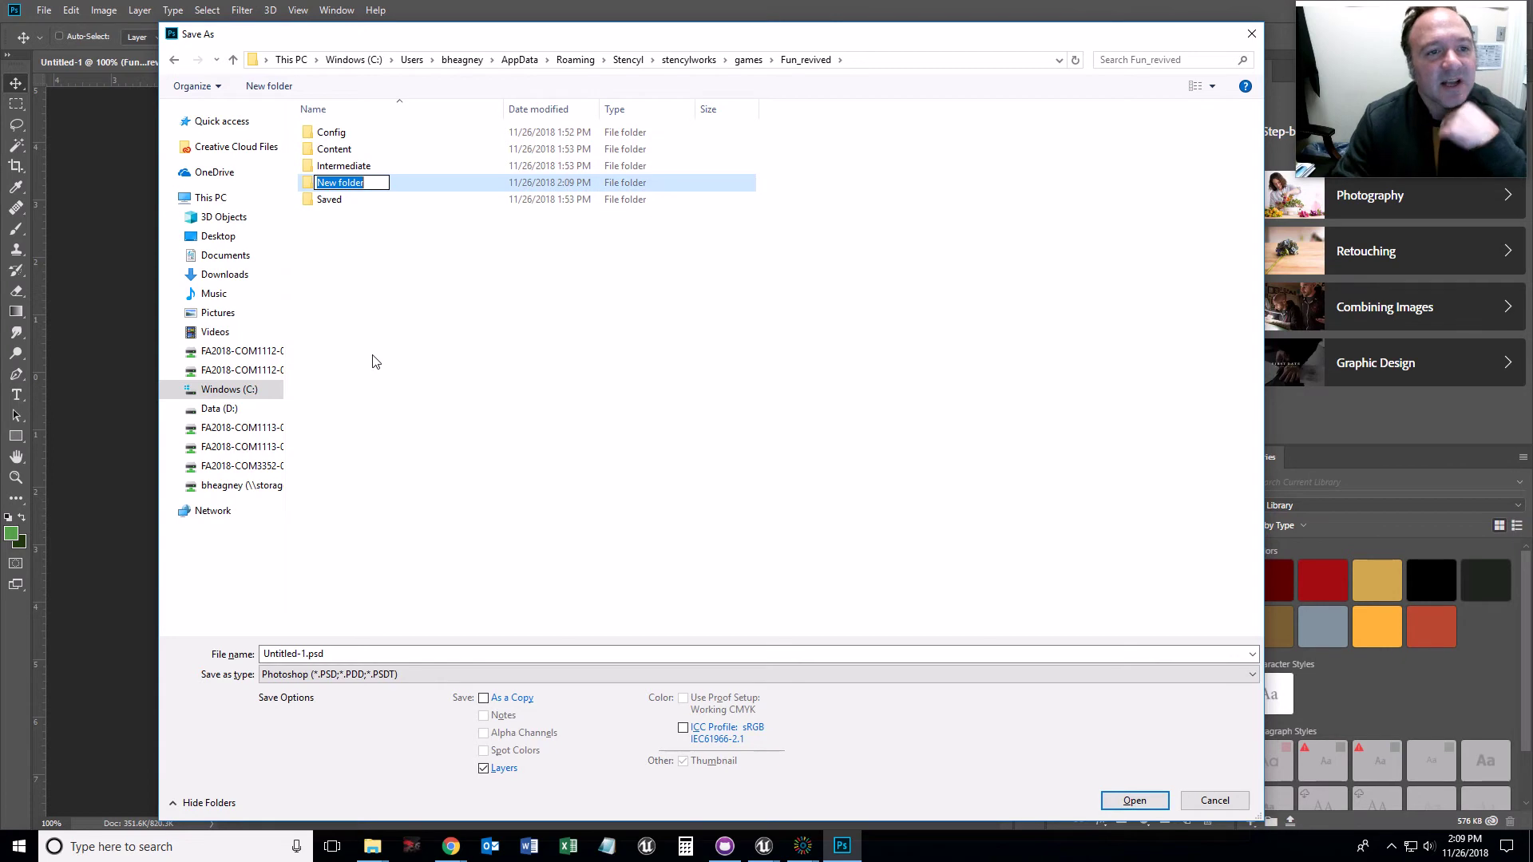
{"action": "type", "text": "Photoshop"}
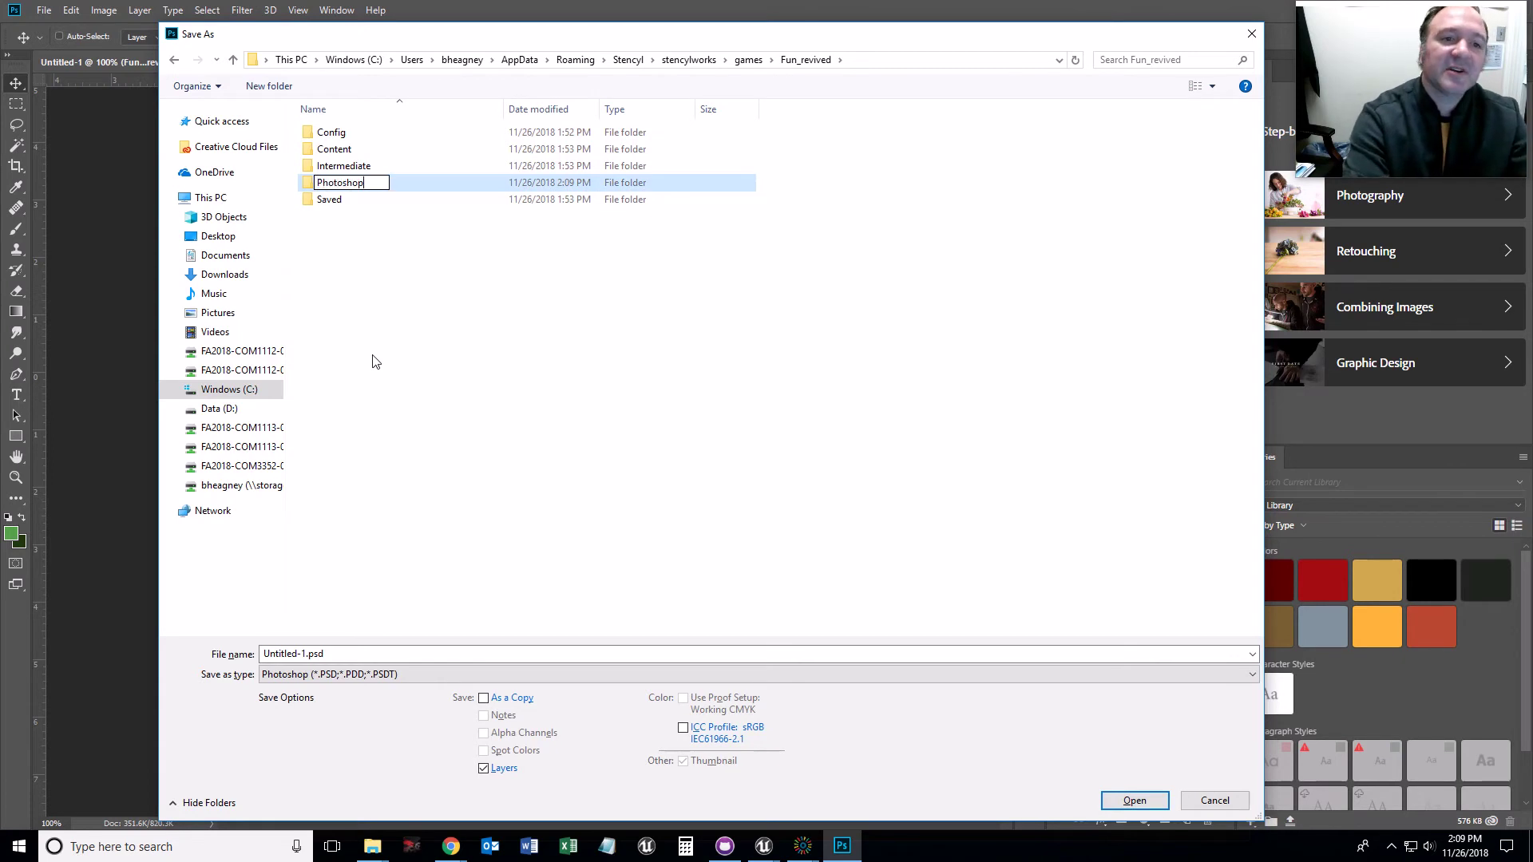
{"action": "key", "text": "Return"}
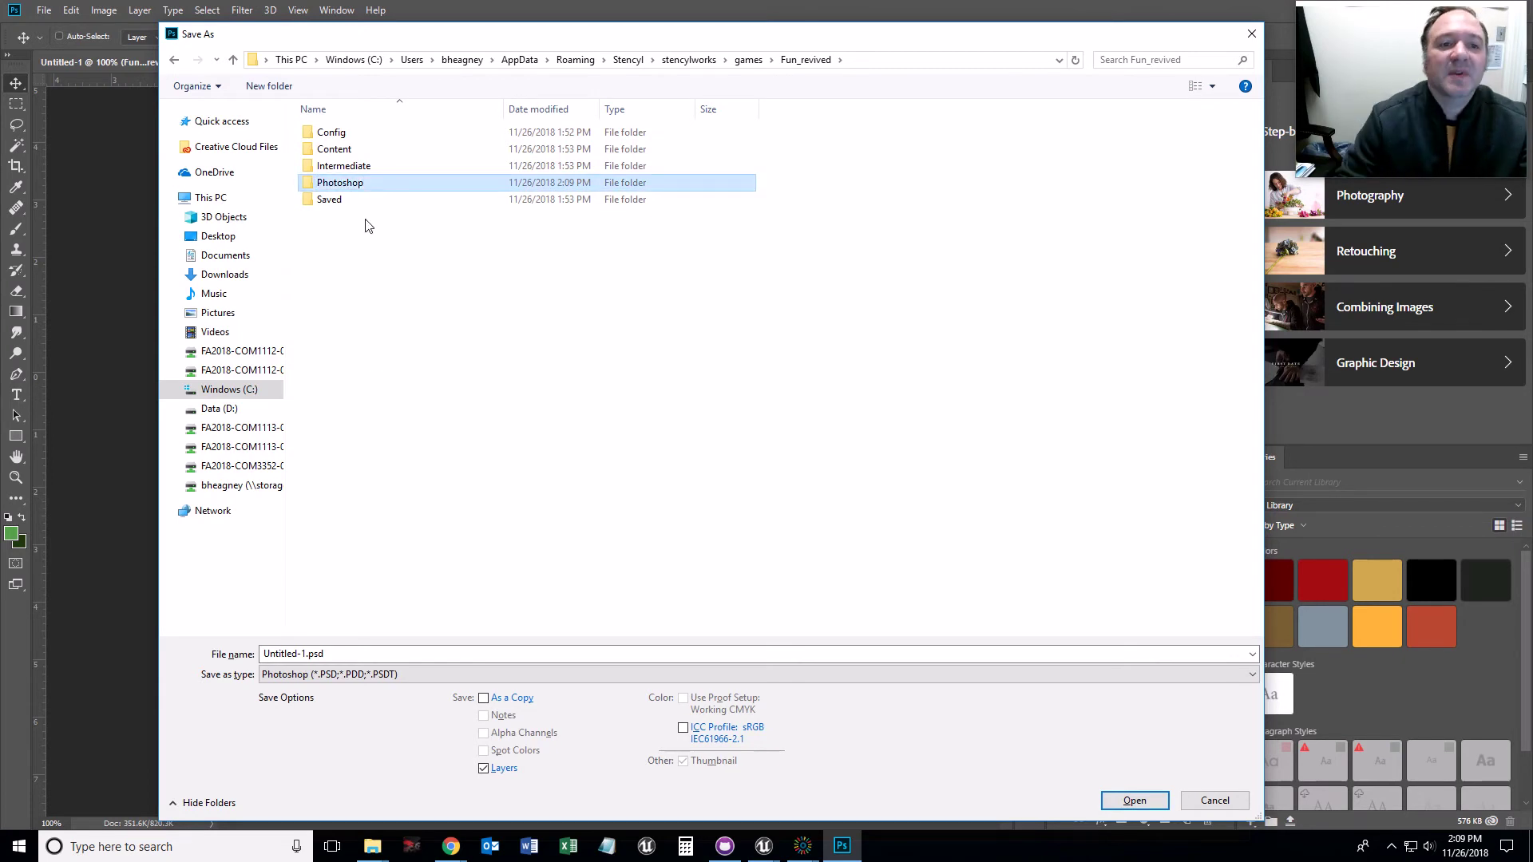
{"action": "double_click", "coordinate": [339, 183]}
- Save the document as splash in Photoshop PSD format with Maximize Compatibility enabled
{"action": "key", "text": "Tab"}
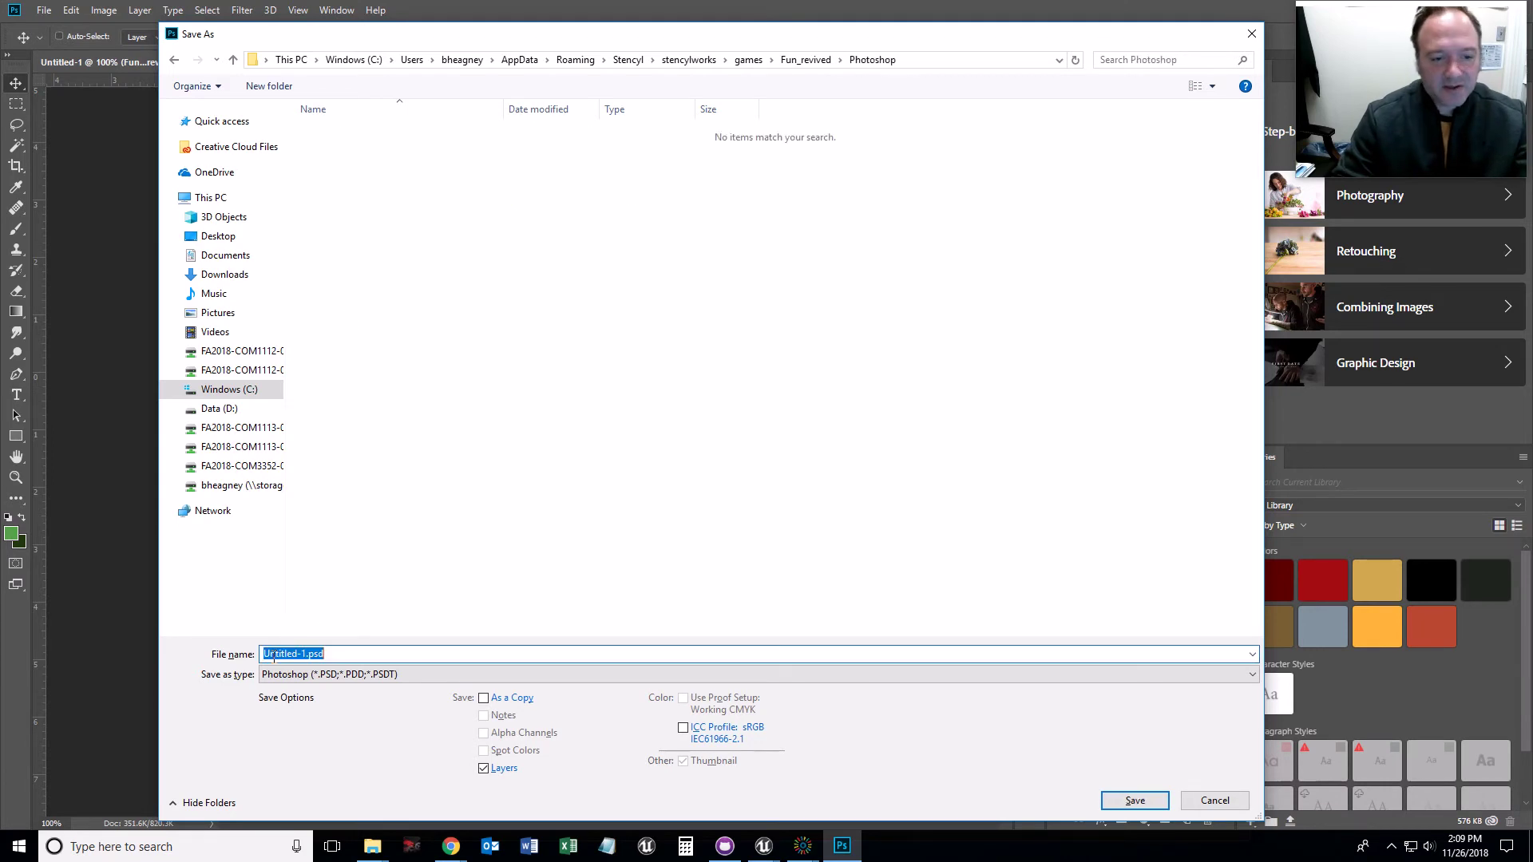
{"action": "type", "text": "splash"}
{"action": "key", "text": "Return"}
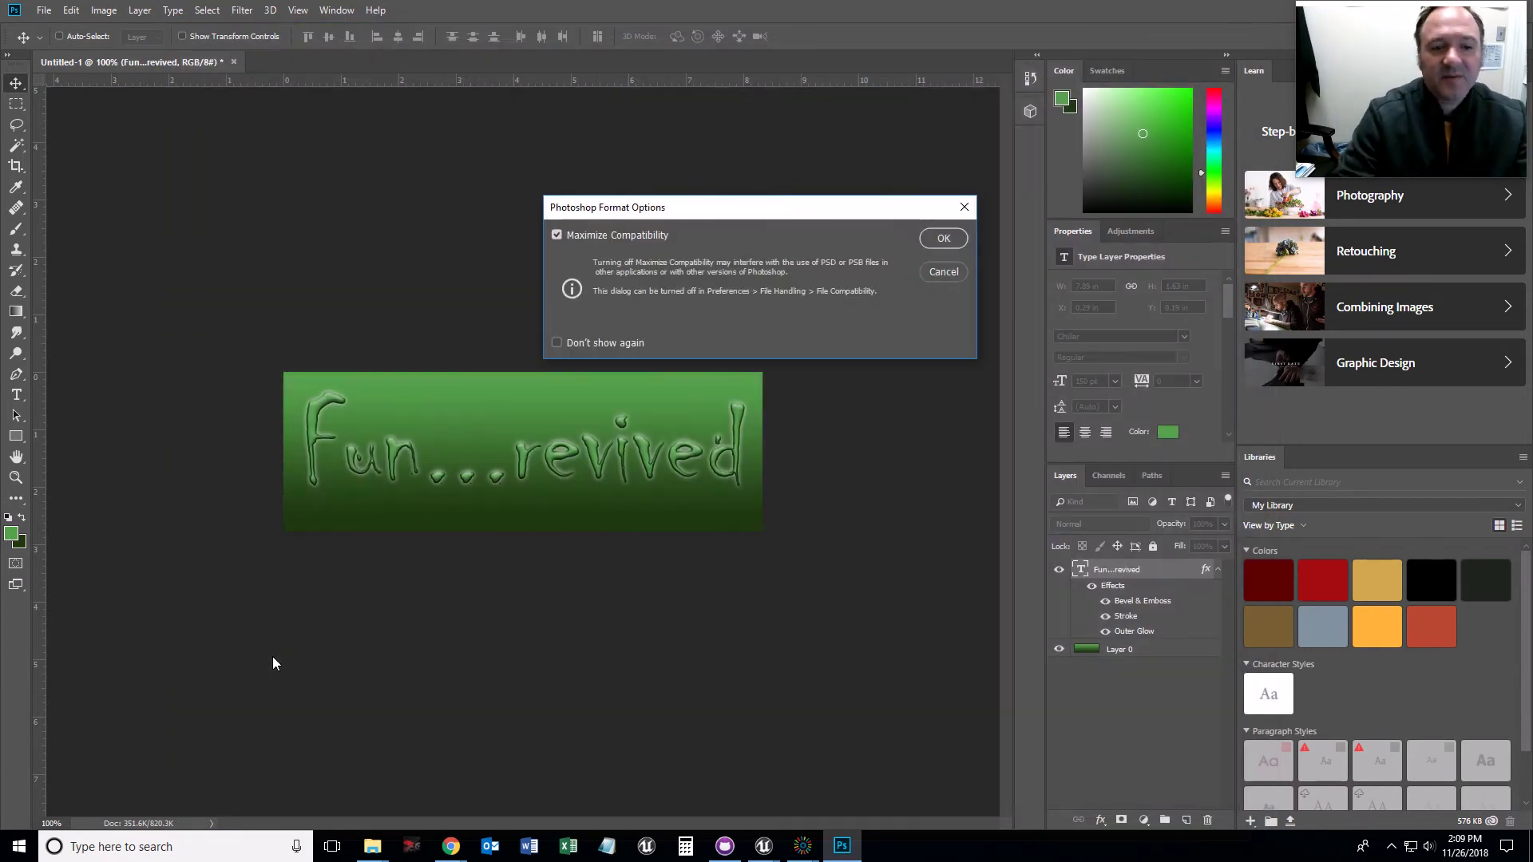
{"action": "left_click", "coordinate": [923, 241]}
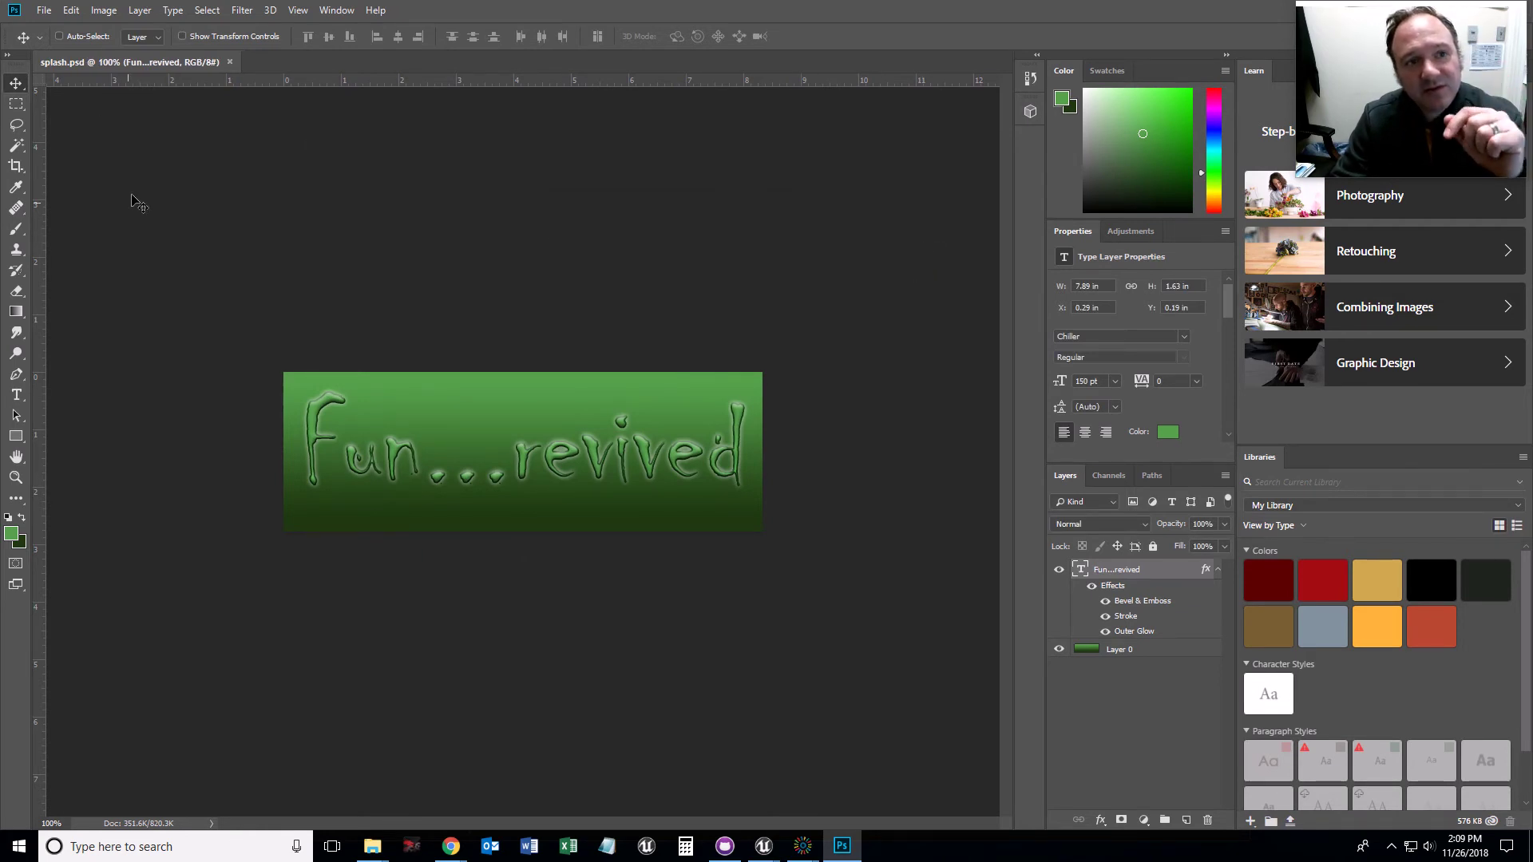
- Save the image also as splash.bmp in the Photoshop folder, in BMP format with the Windows file format and 24-bit depth
{"action": "left_click", "coordinate": [44, 11]}
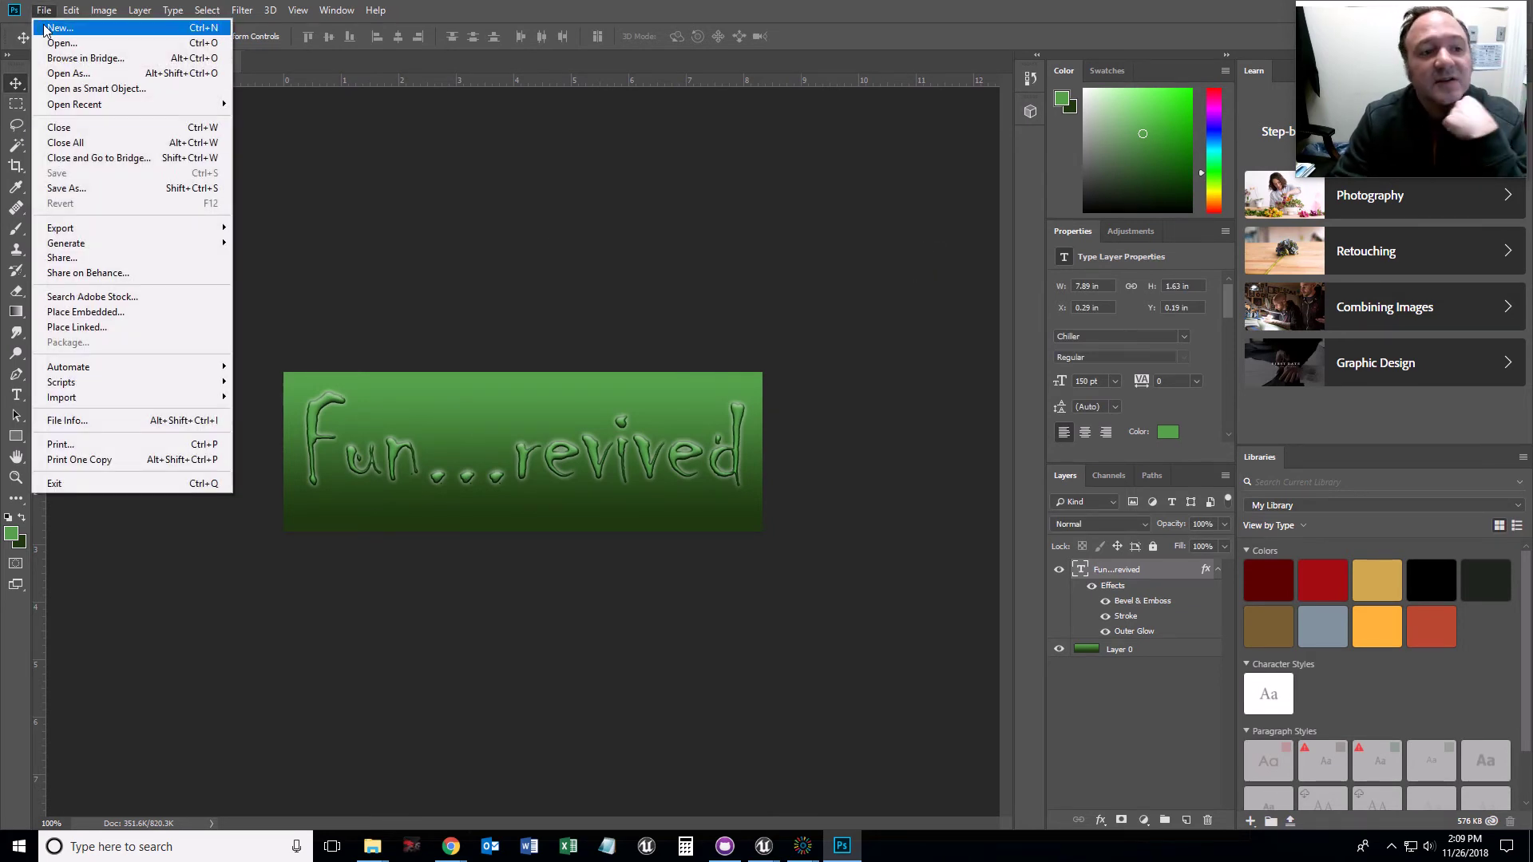
{"action": "left_click", "coordinate": [72, 189]}
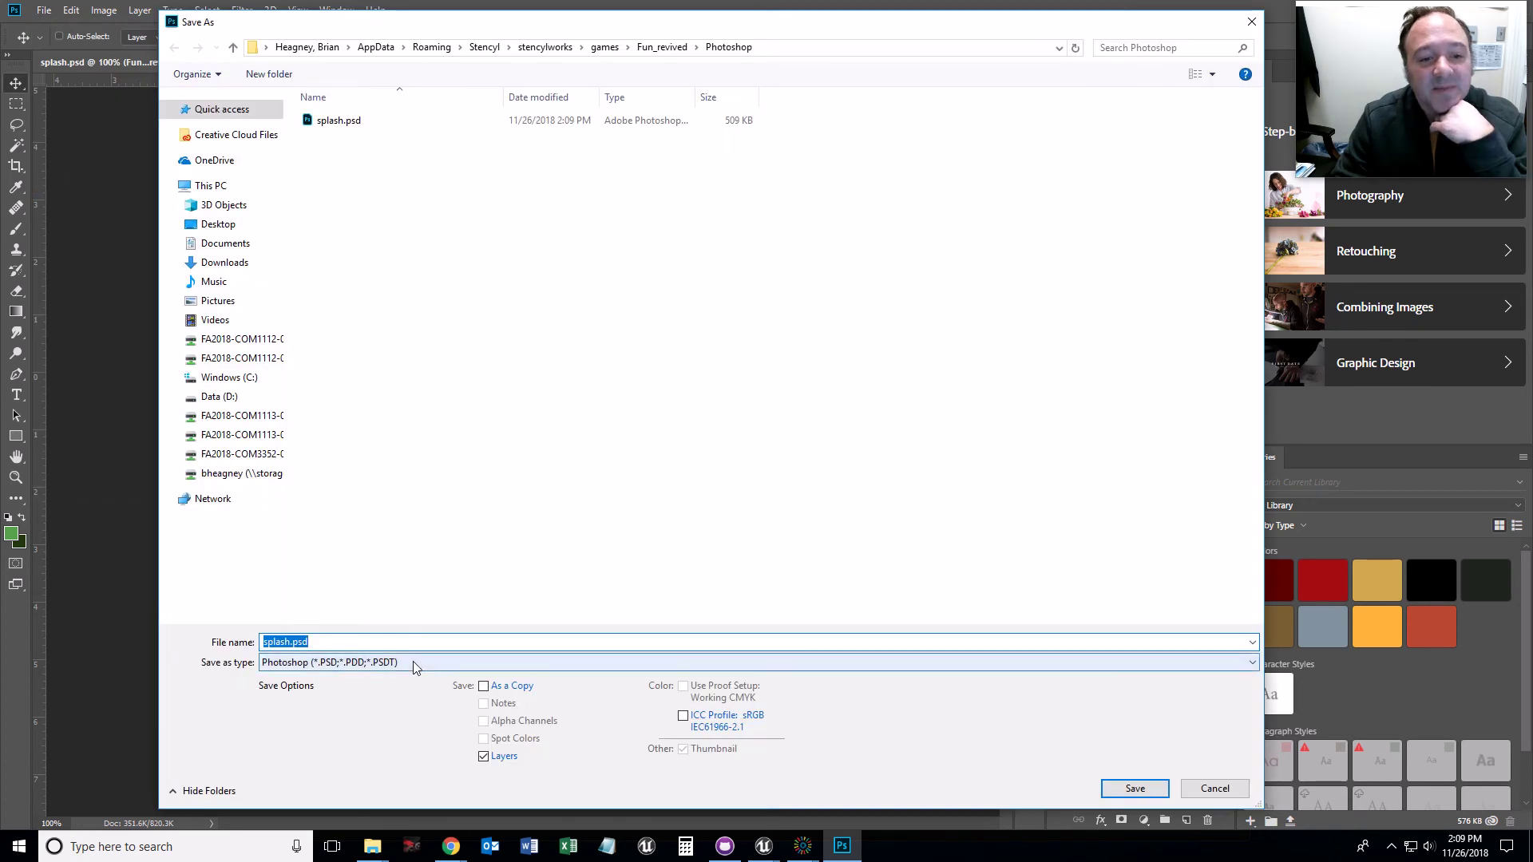
{"action": "left_click", "coordinate": [409, 662]}
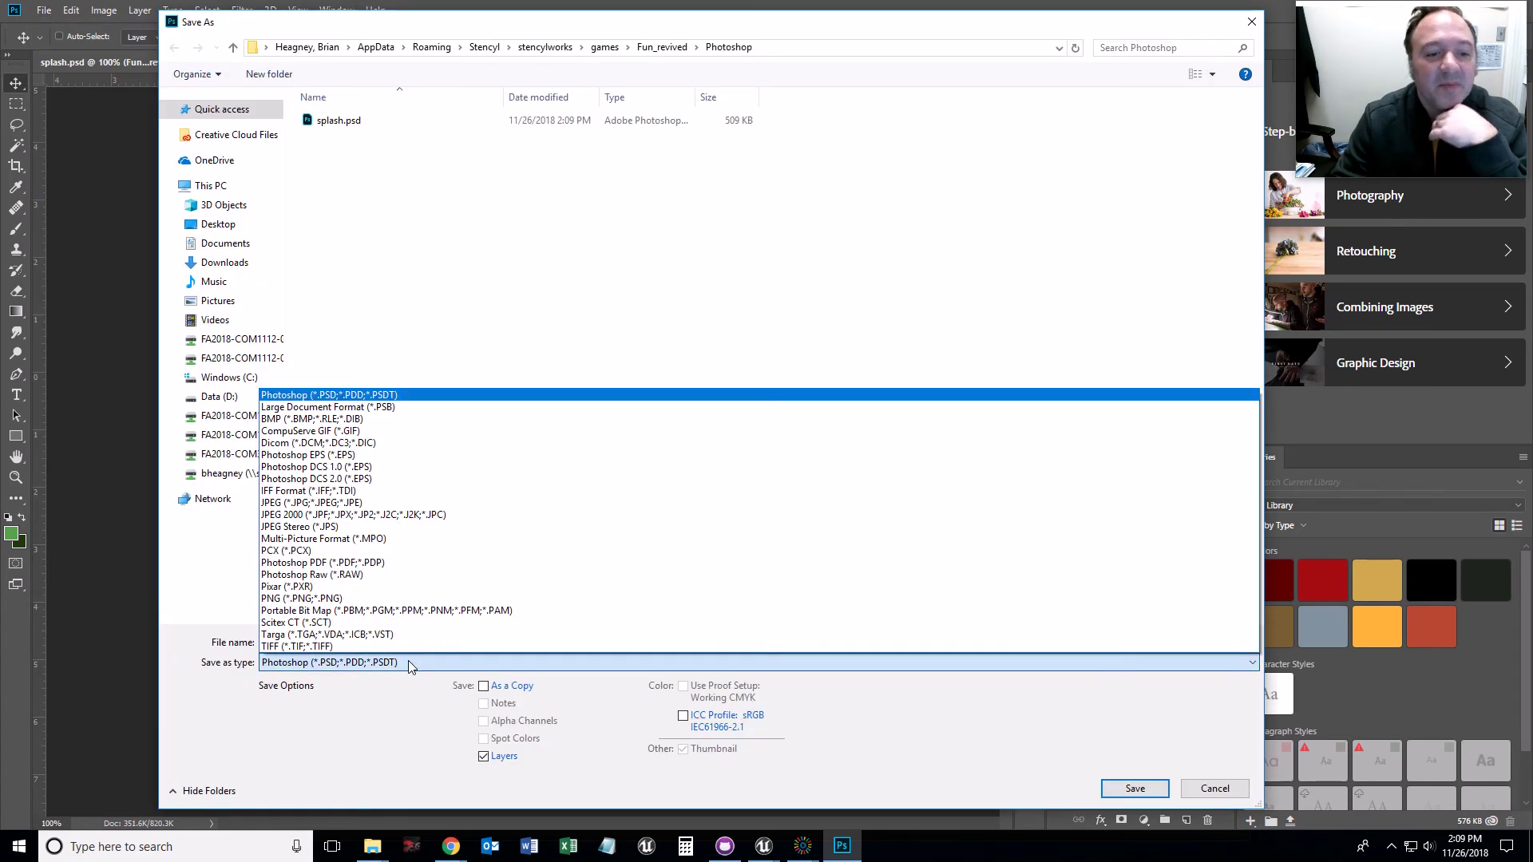
{"action": "left_click", "coordinate": [314, 419]}
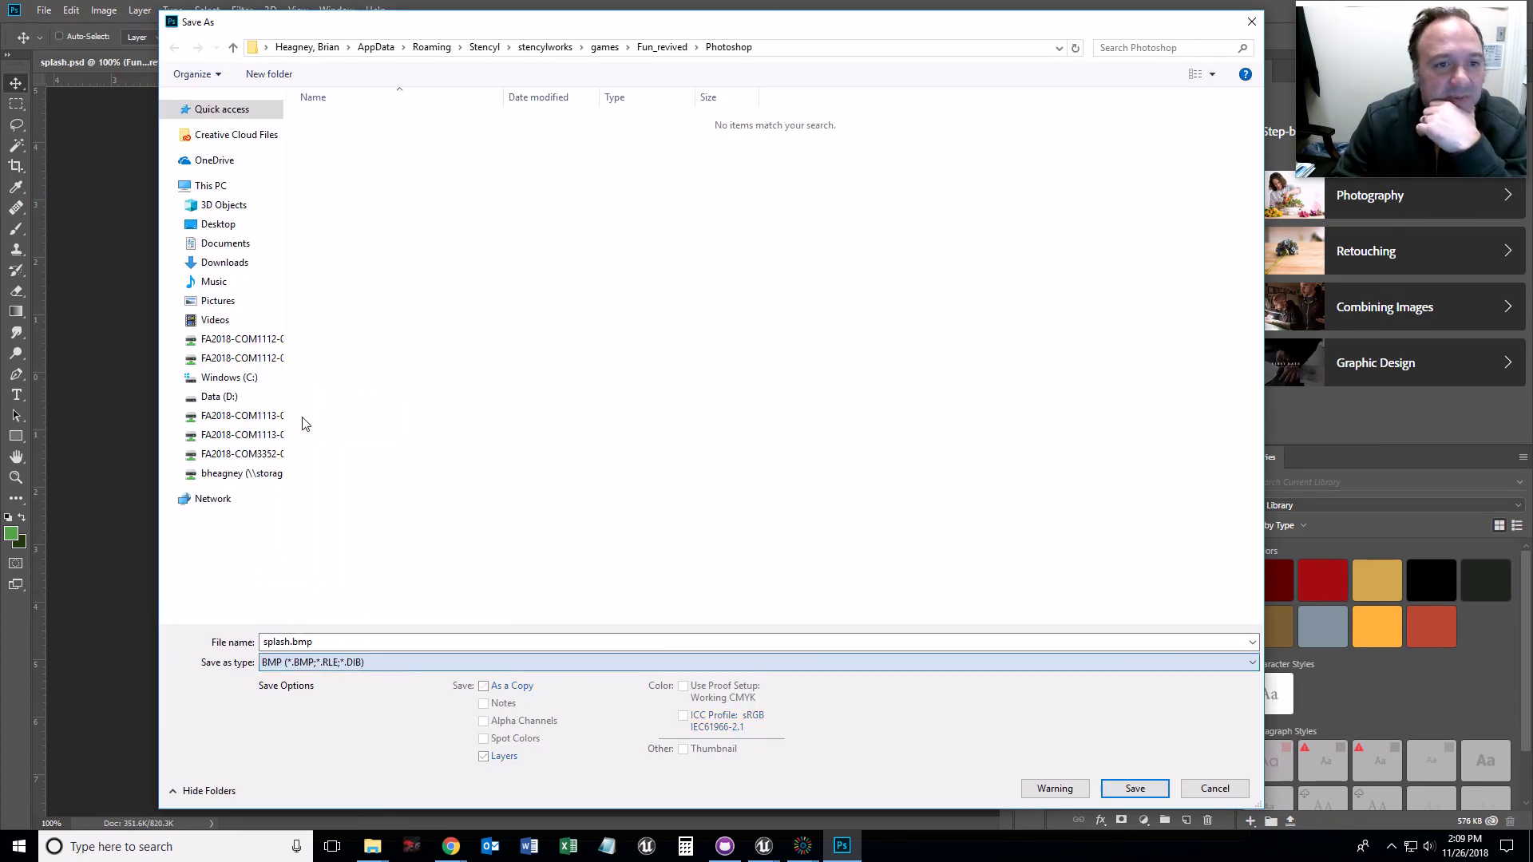
{"action": "left_click", "coordinate": [1125, 788]}
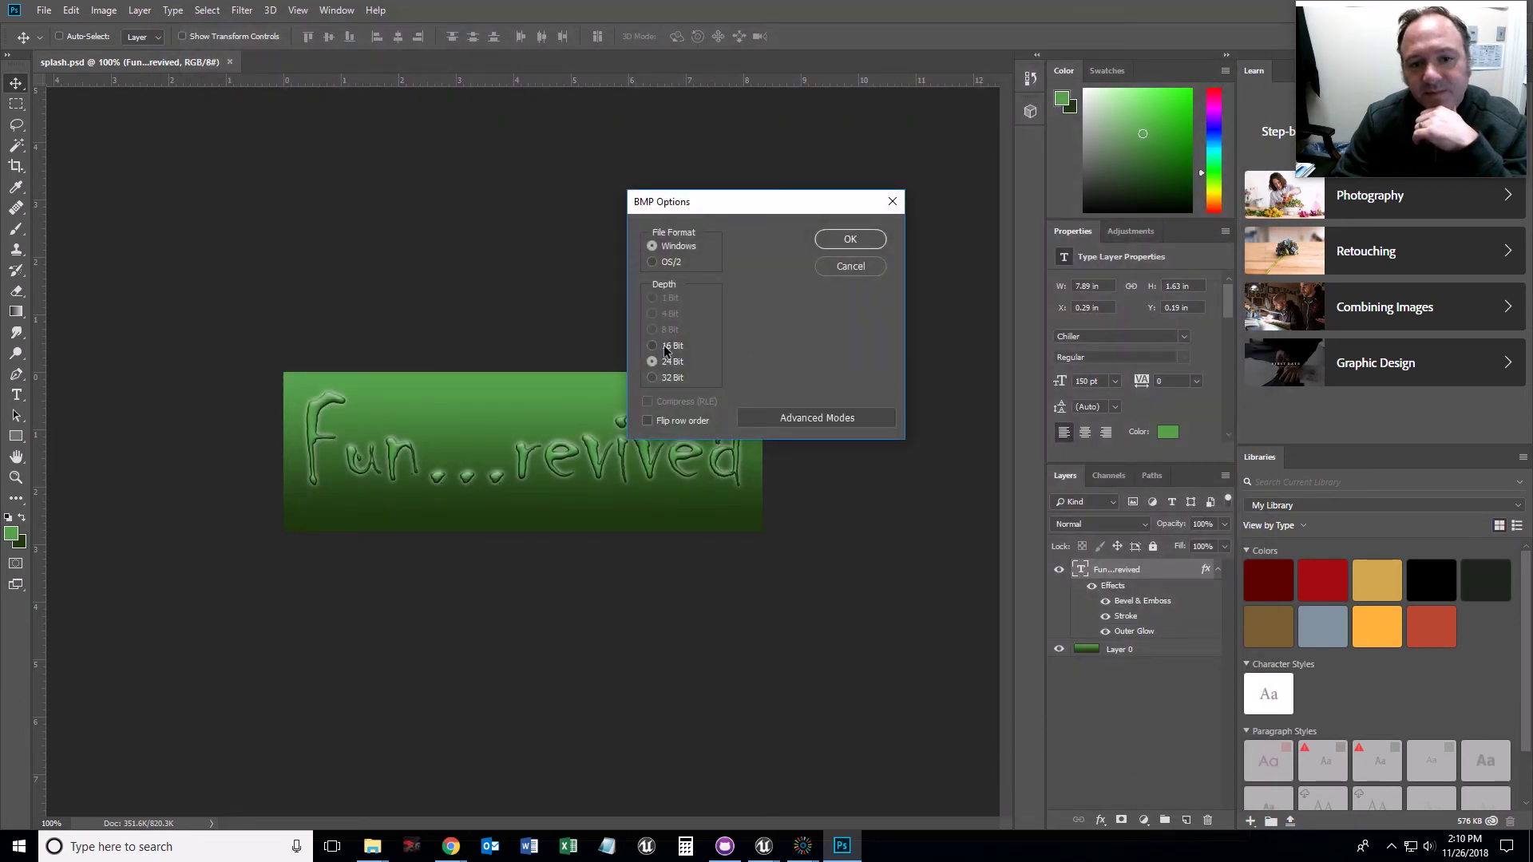
{"action": "left_click", "coordinate": [849, 240]}
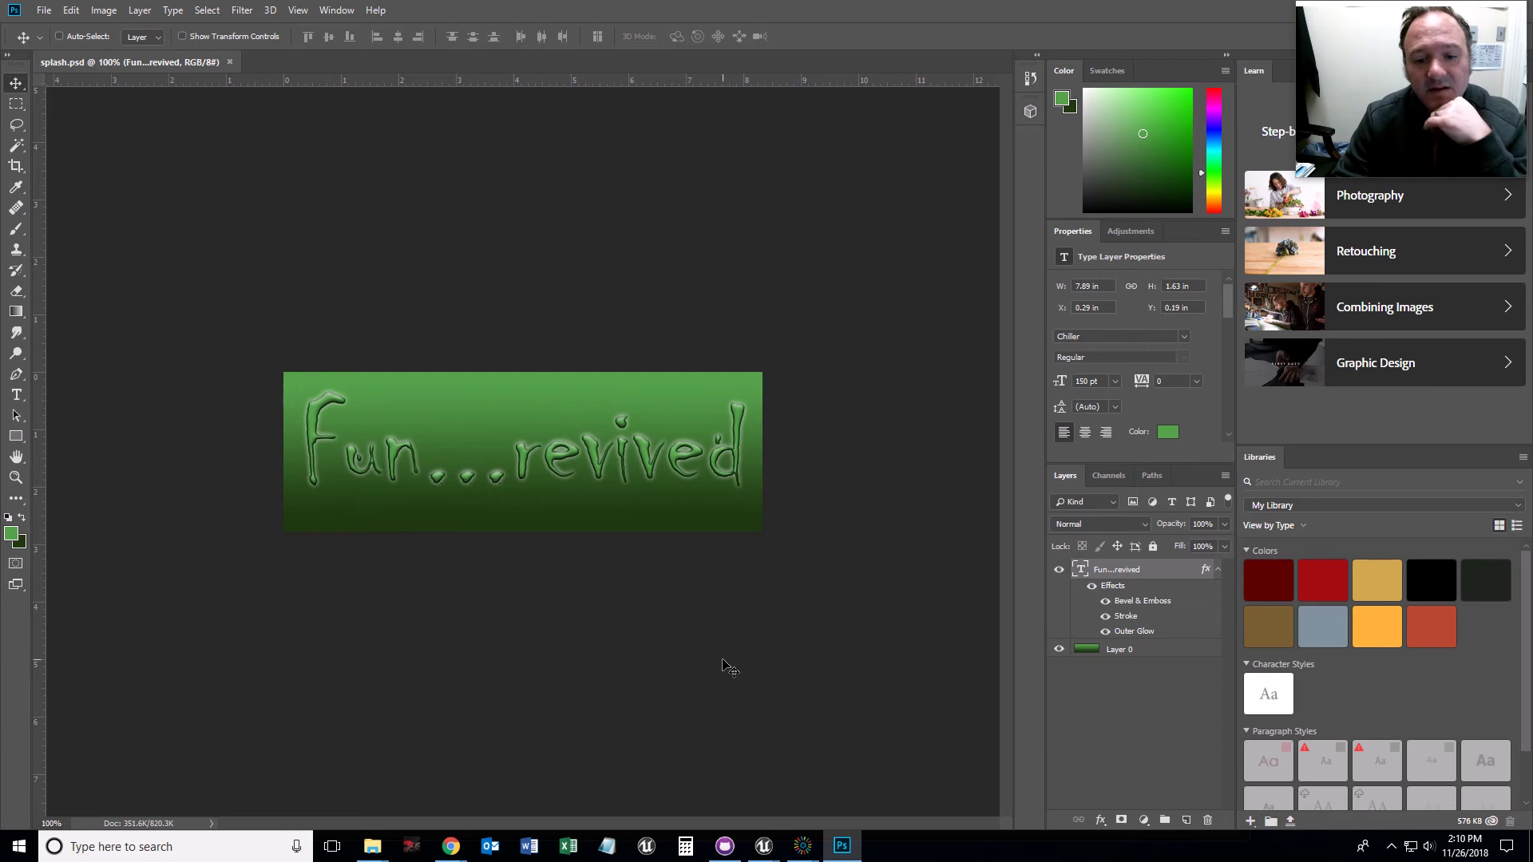
- Switch to the Unreal Editor's Project Settings and open the image file chooser for the Game Splash
{"action": "mouse_move", "coordinate": [764, 851]}
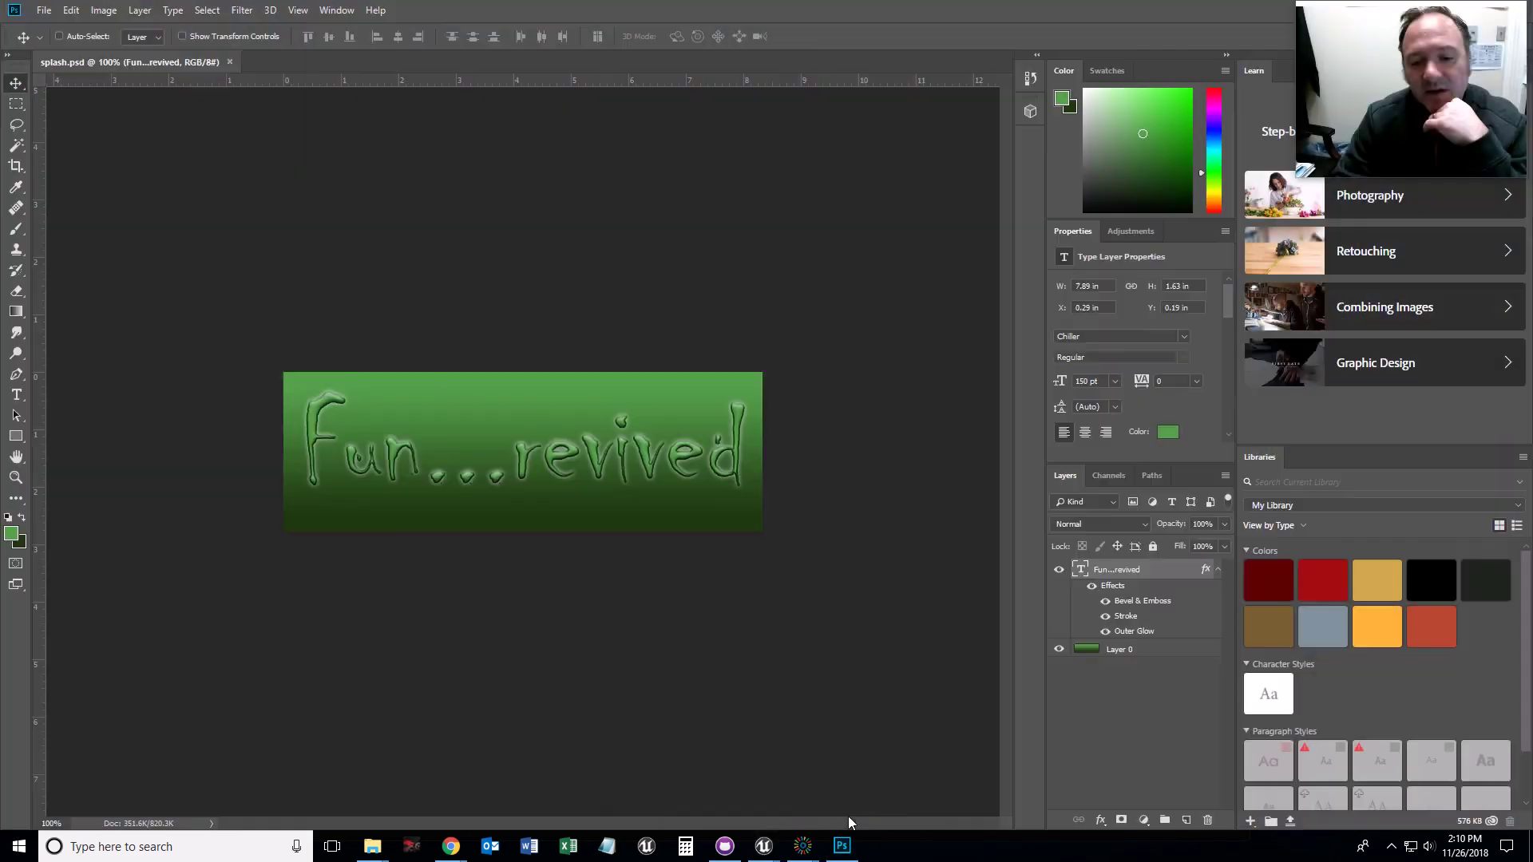
{"action": "left_click", "coordinate": [853, 805]}
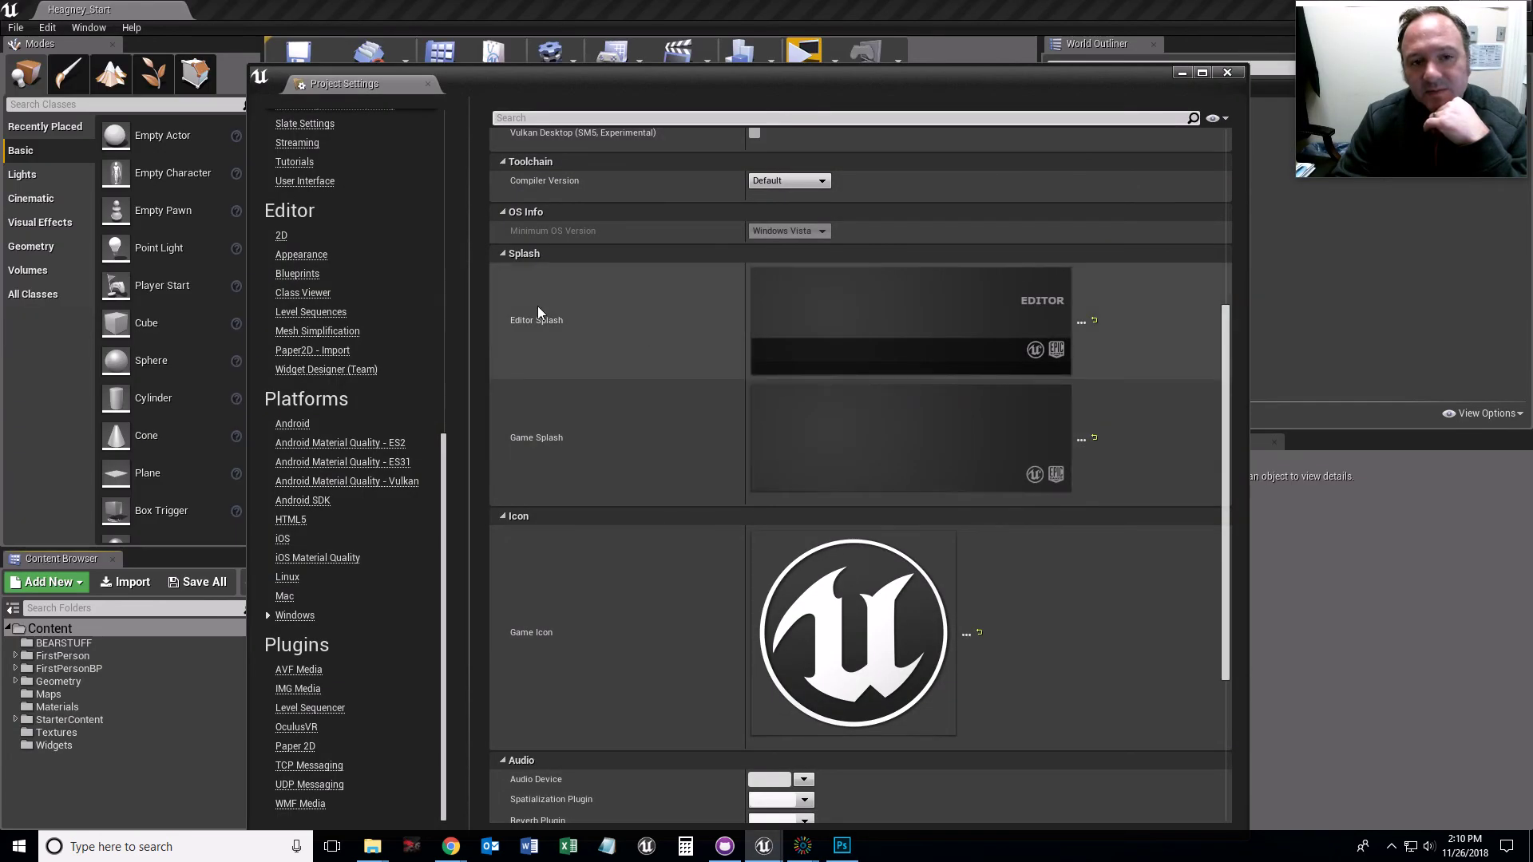
{"action": "left_click", "coordinate": [1081, 440]}
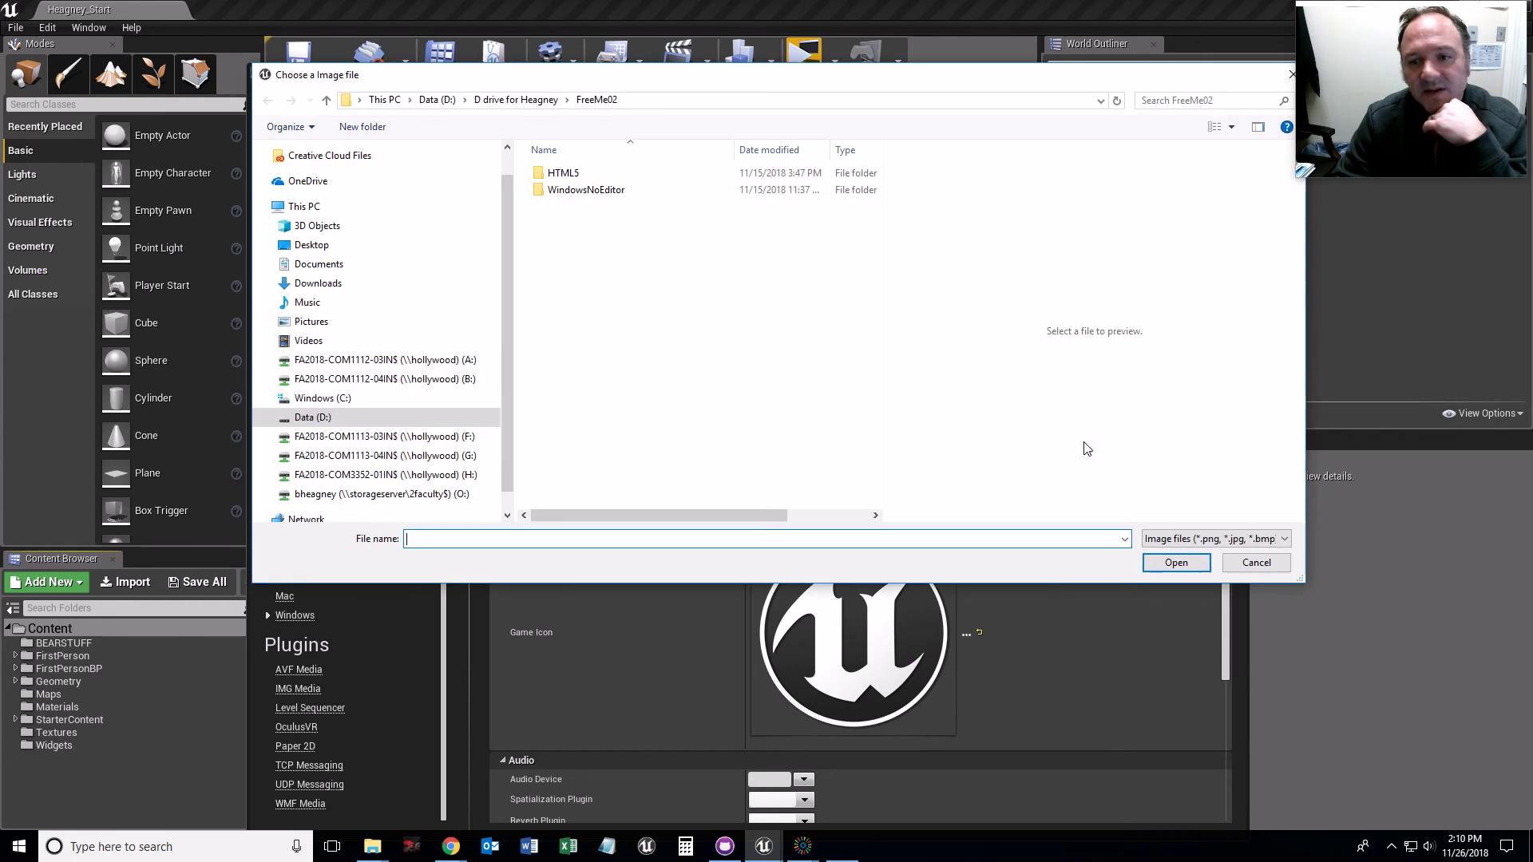
- In the image file chooser, browse from drive C: through the personal user folder to AppData\Roaming\Stencyl\stencylworks
{"action": "left_click", "coordinate": [321, 398]}
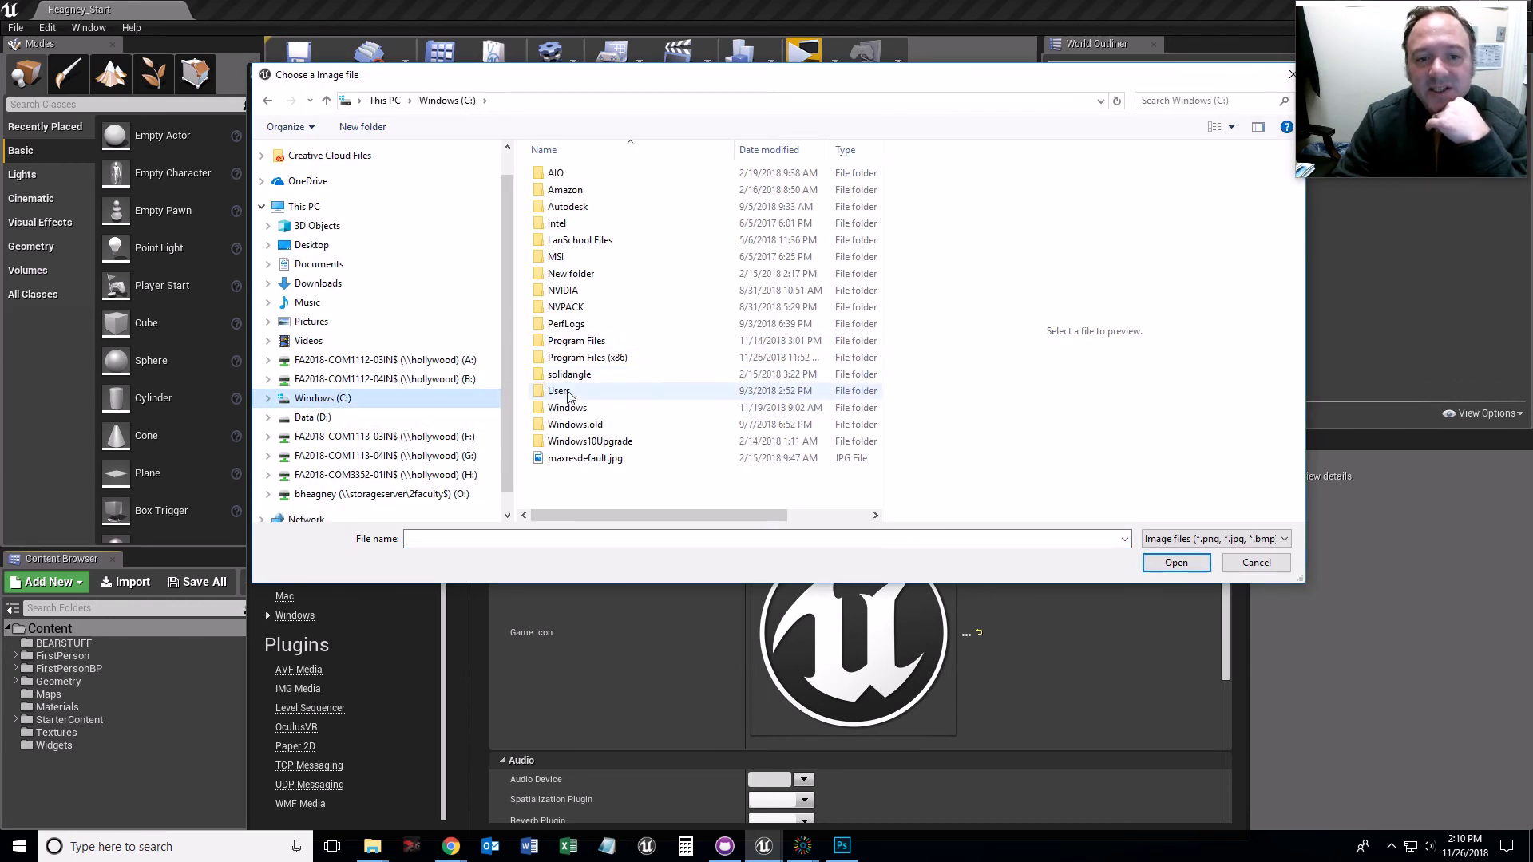
{"action": "double_click", "coordinate": [568, 392]}
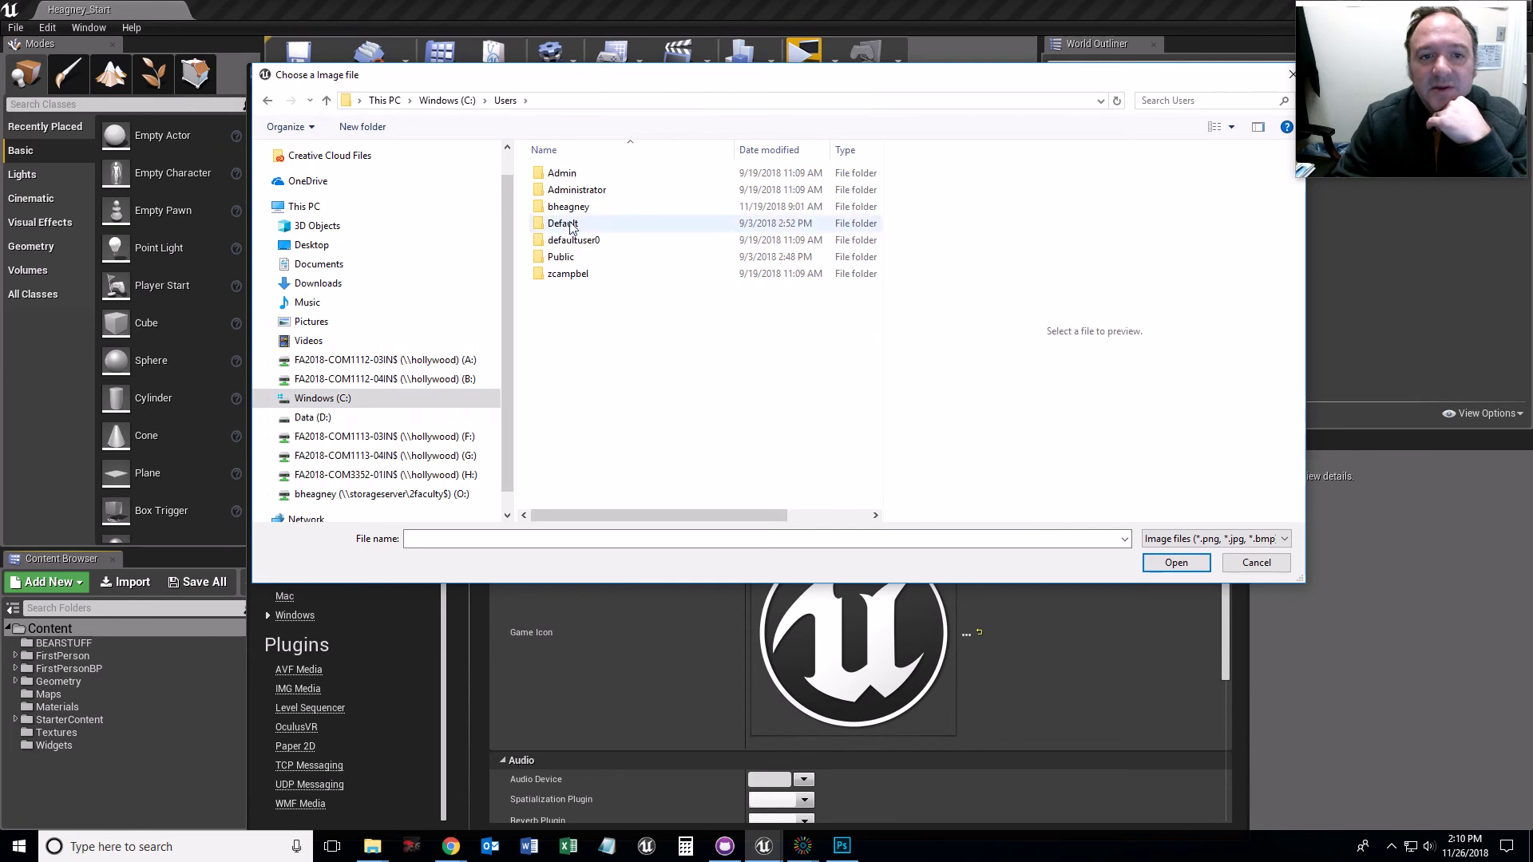
{"action": "double_click", "coordinate": [568, 206]}
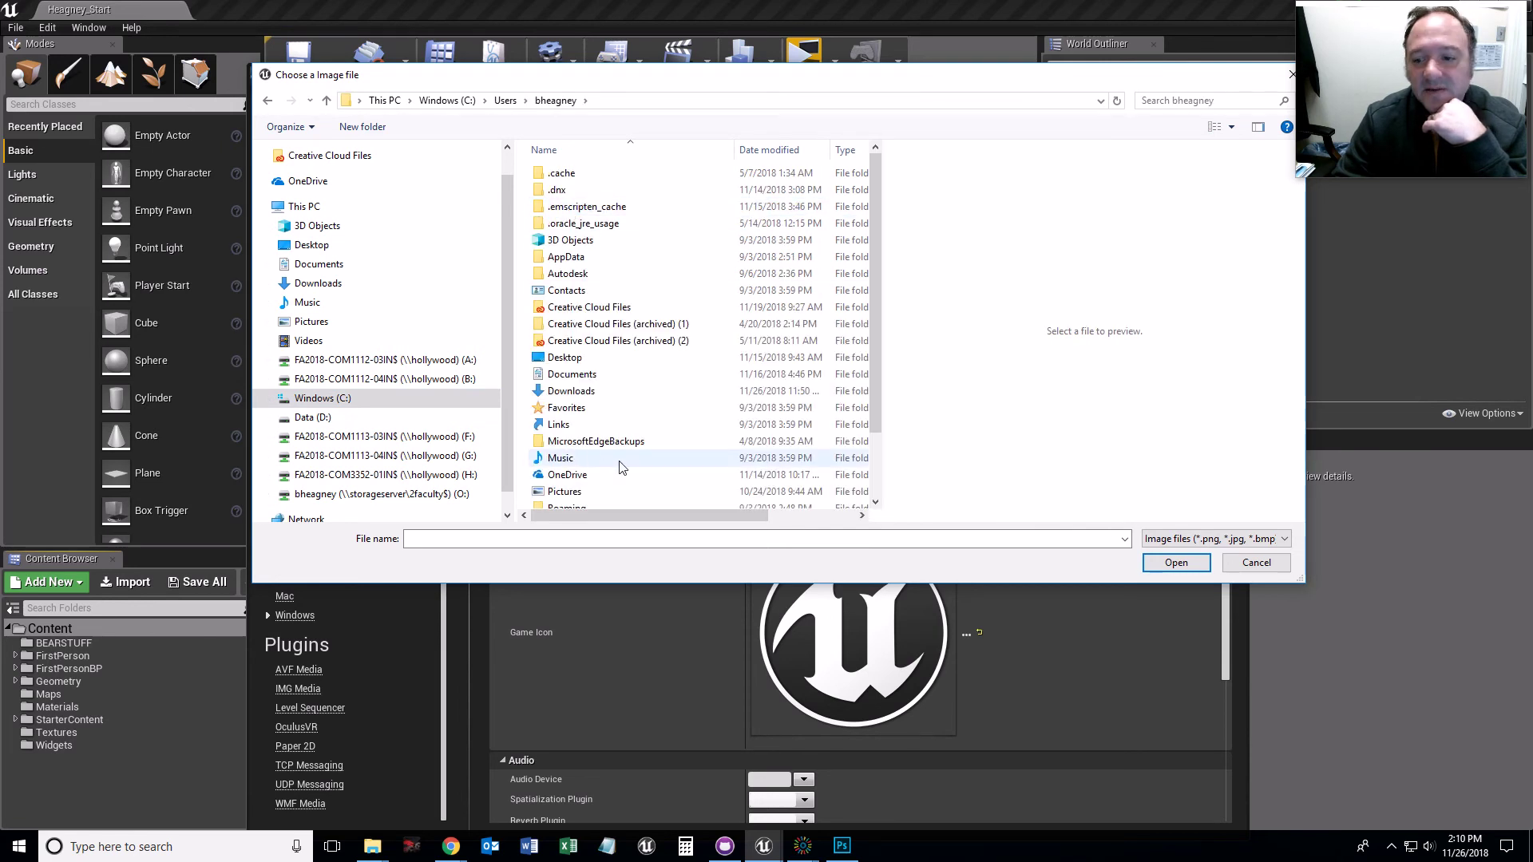
{"action": "double_click", "coordinate": [566, 260]}
{"action": "left_click", "coordinate": [563, 207]}
{"action": "double_click", "coordinate": [563, 207]}
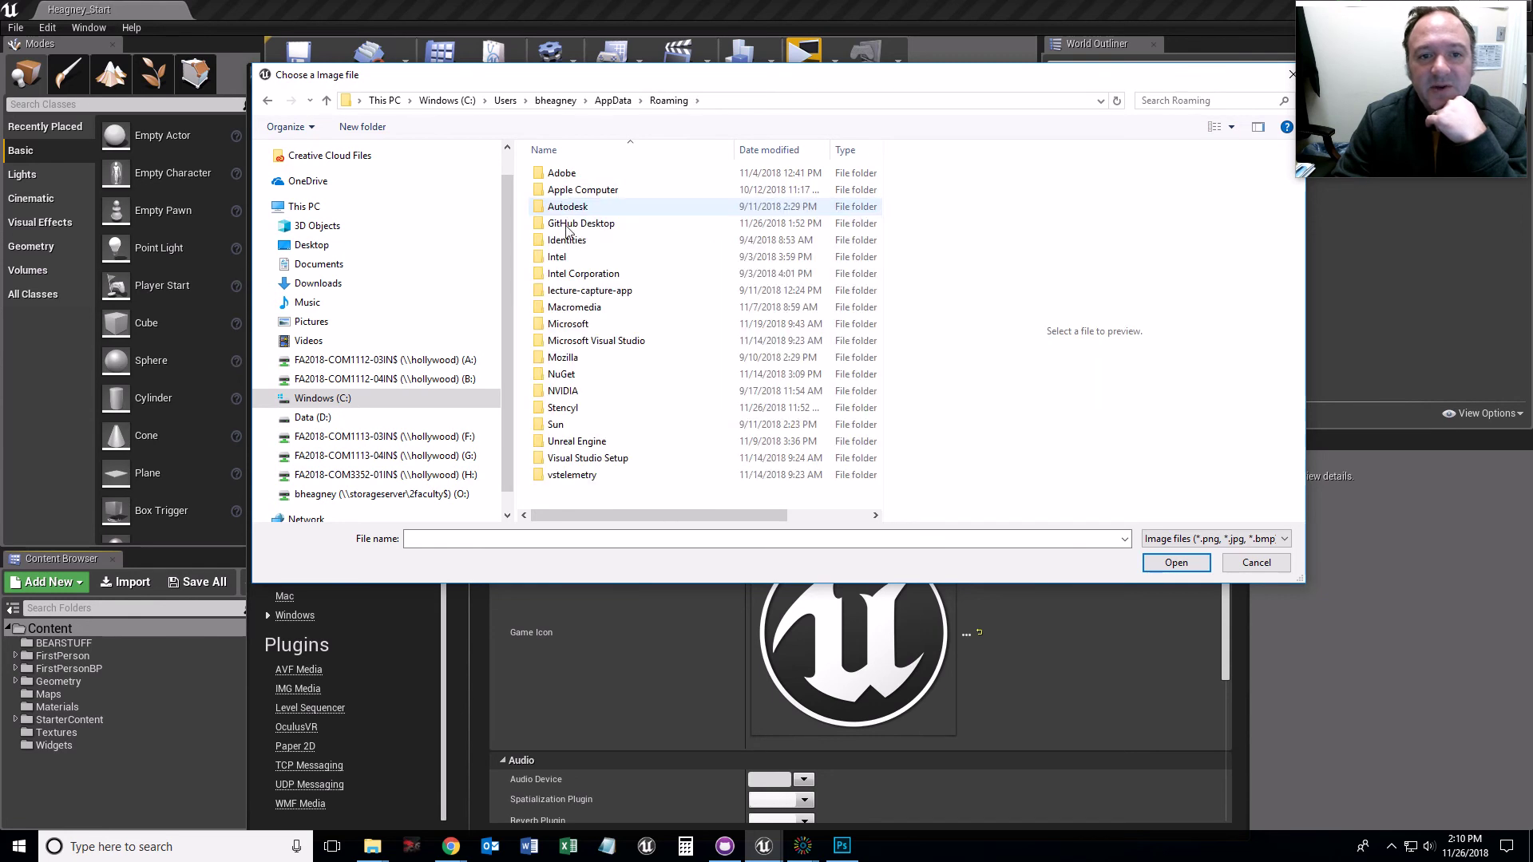
{"action": "double_click", "coordinate": [562, 410]}
{"action": "double_click", "coordinate": [564, 174]}
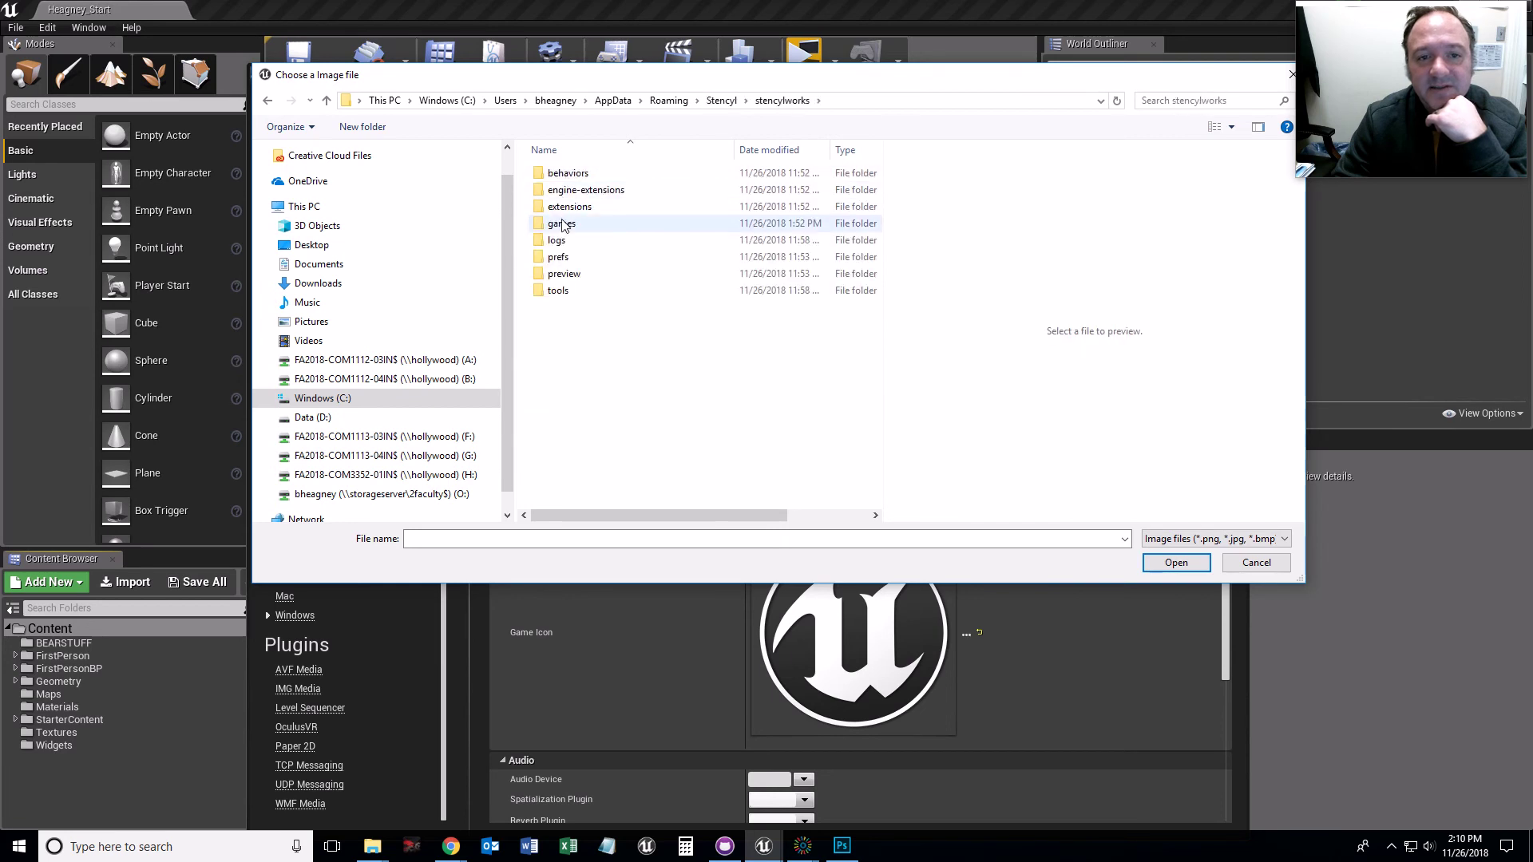
- Load splash.bmp from the games\Fun_revived\Photoshop folder as the Game Splash image
{"action": "double_click", "coordinate": [563, 223]}
{"action": "left_click", "coordinate": [566, 193]}
{"action": "double_click", "coordinate": [564, 173]}
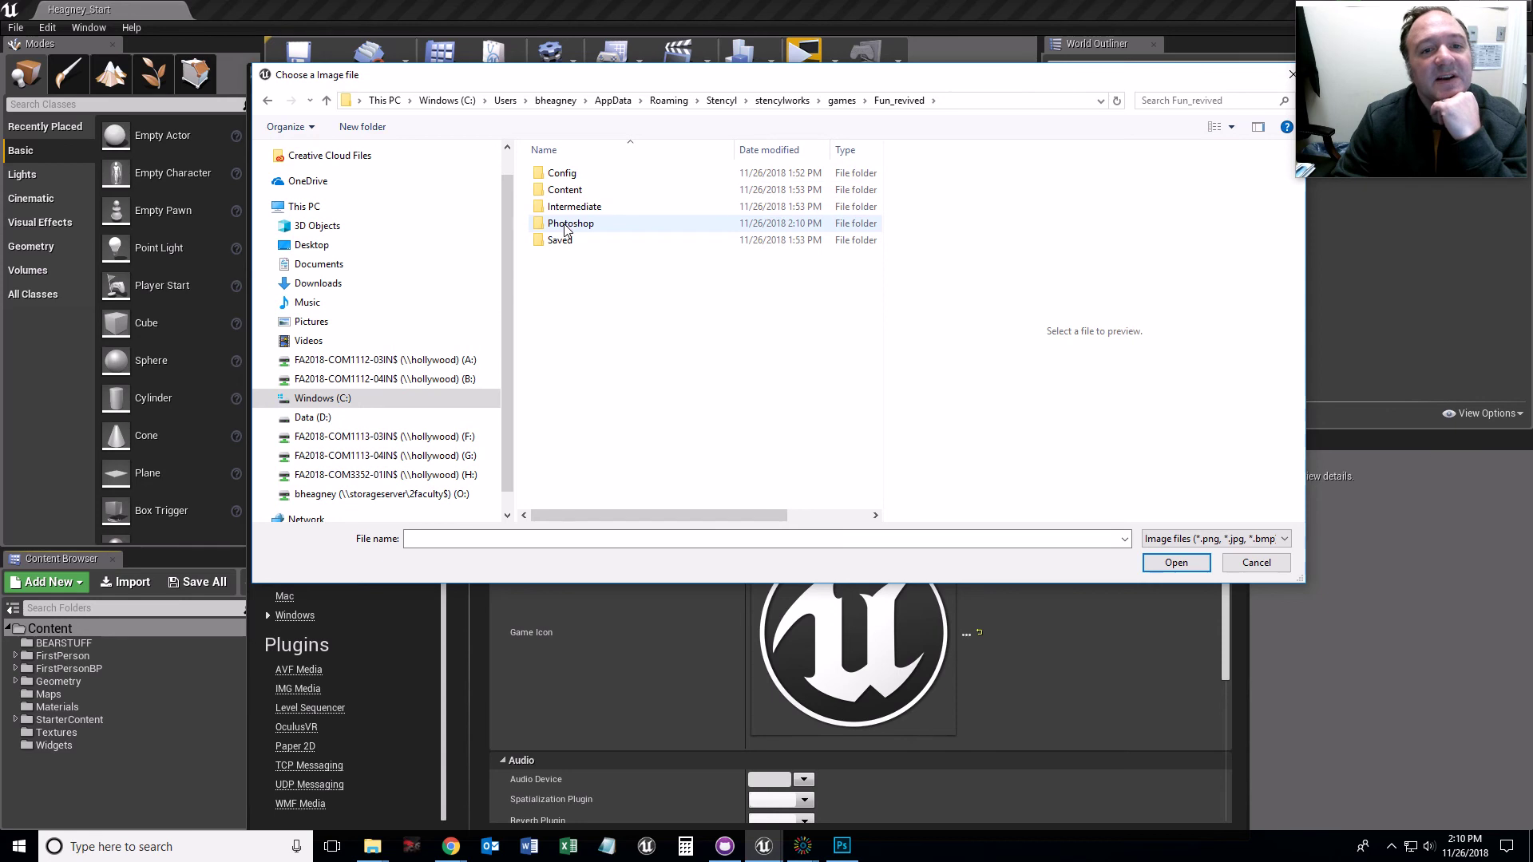
{"action": "double_click", "coordinate": [564, 226]}
{"action": "left_click", "coordinate": [581, 180]}
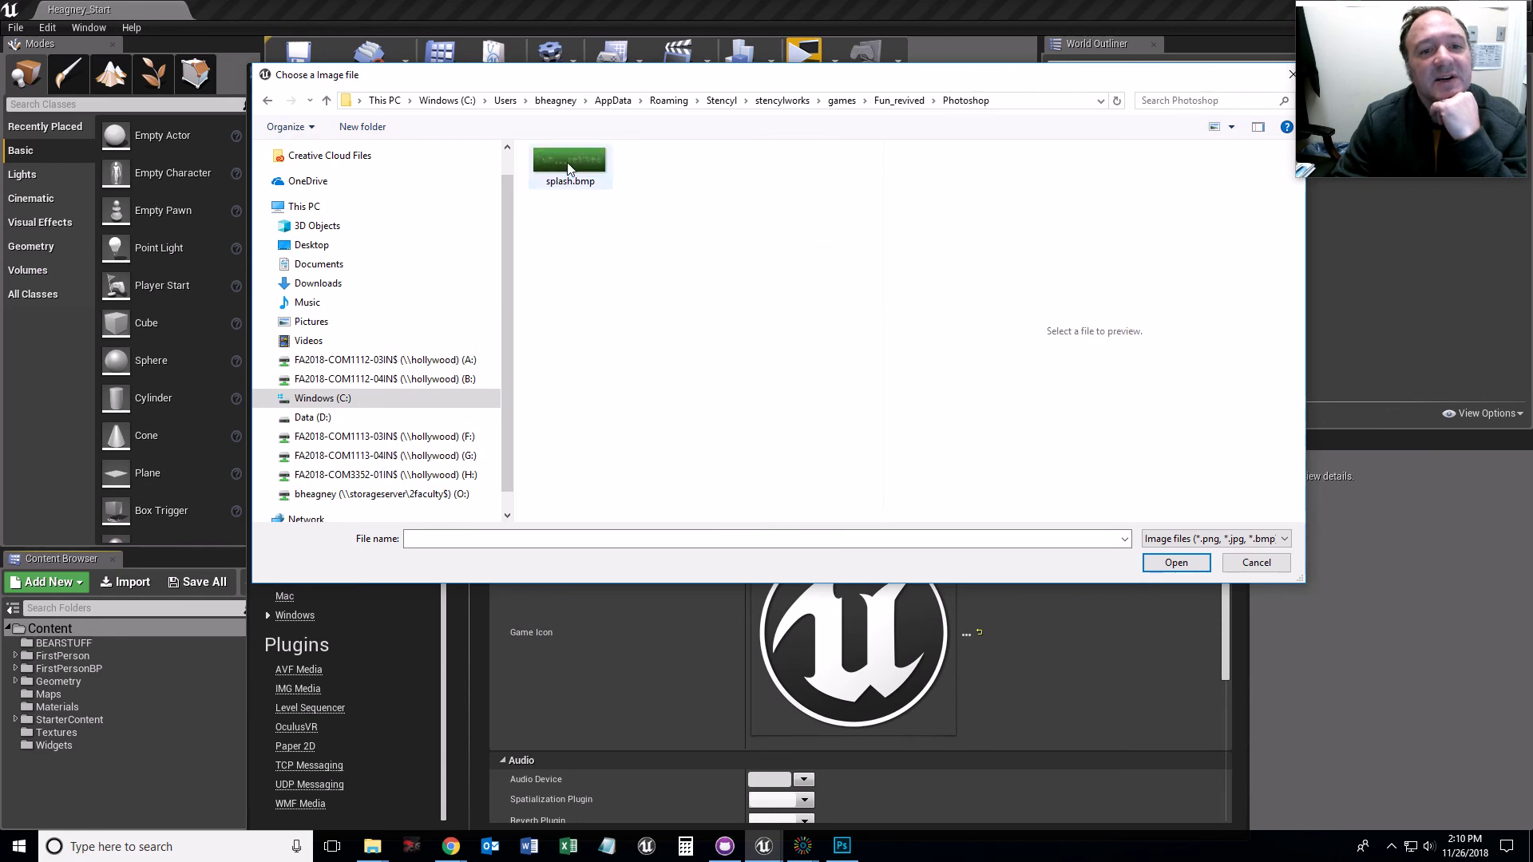
{"action": "left_click", "coordinate": [1158, 565]}
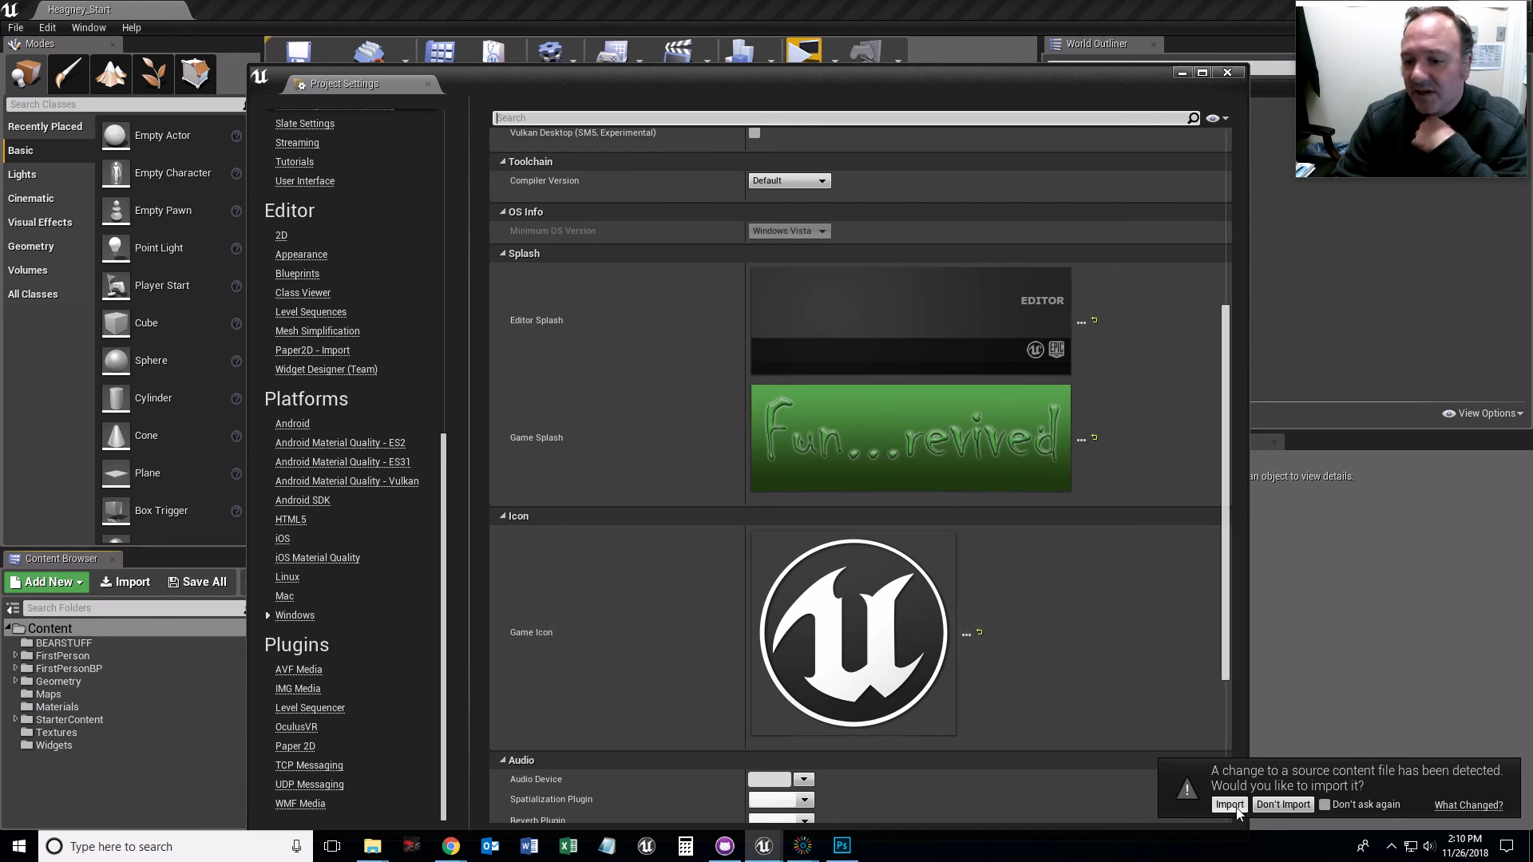
- Accept the import of the changed splash source file into the project's content and close the Project Settings
{"action": "left_click", "coordinate": [1229, 805]}
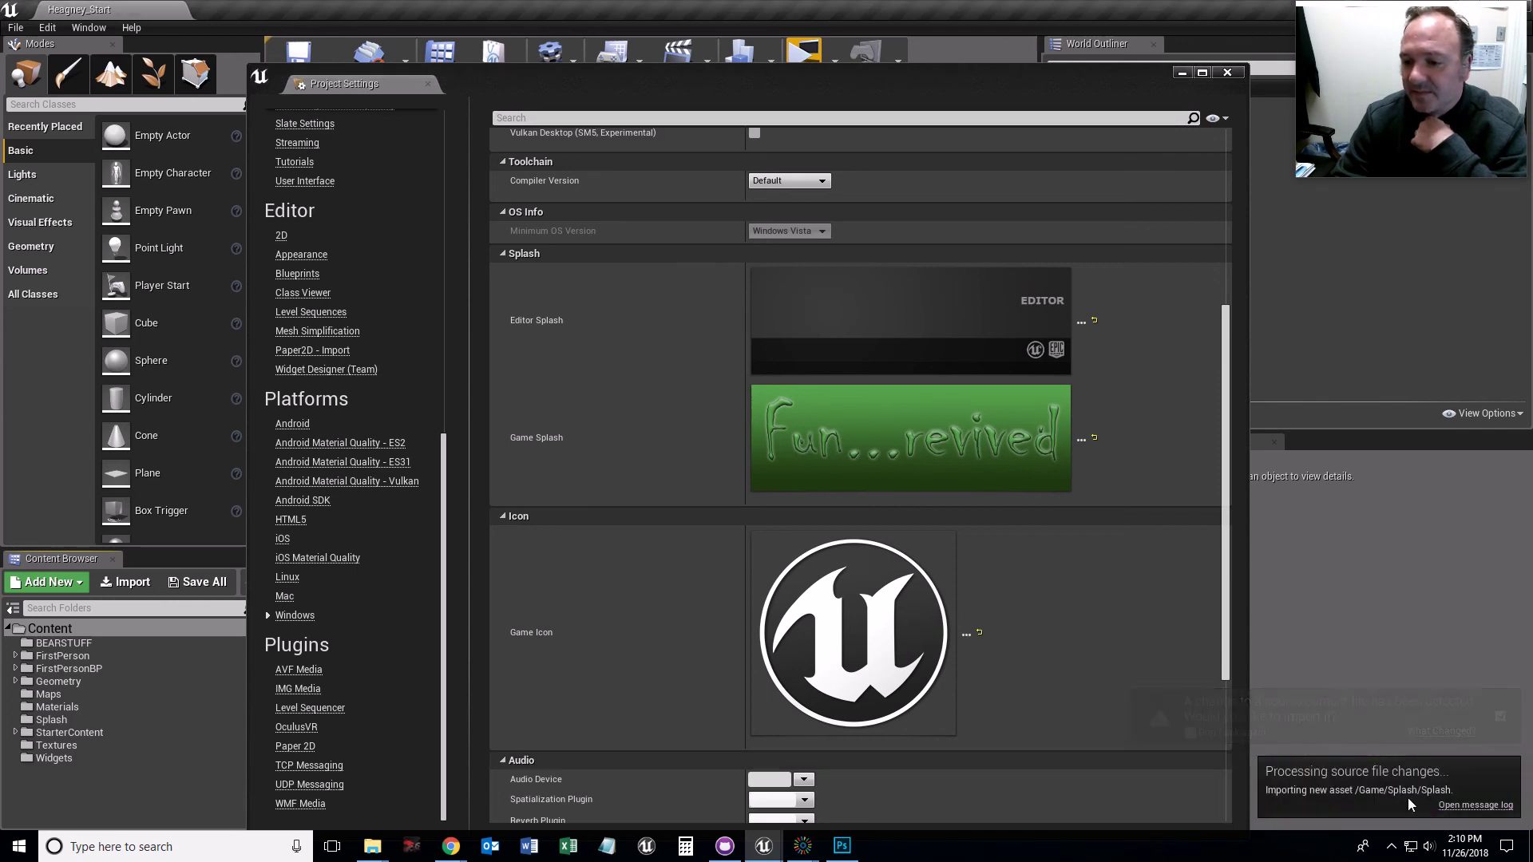
{"action": "left_click", "coordinate": [1227, 74]}
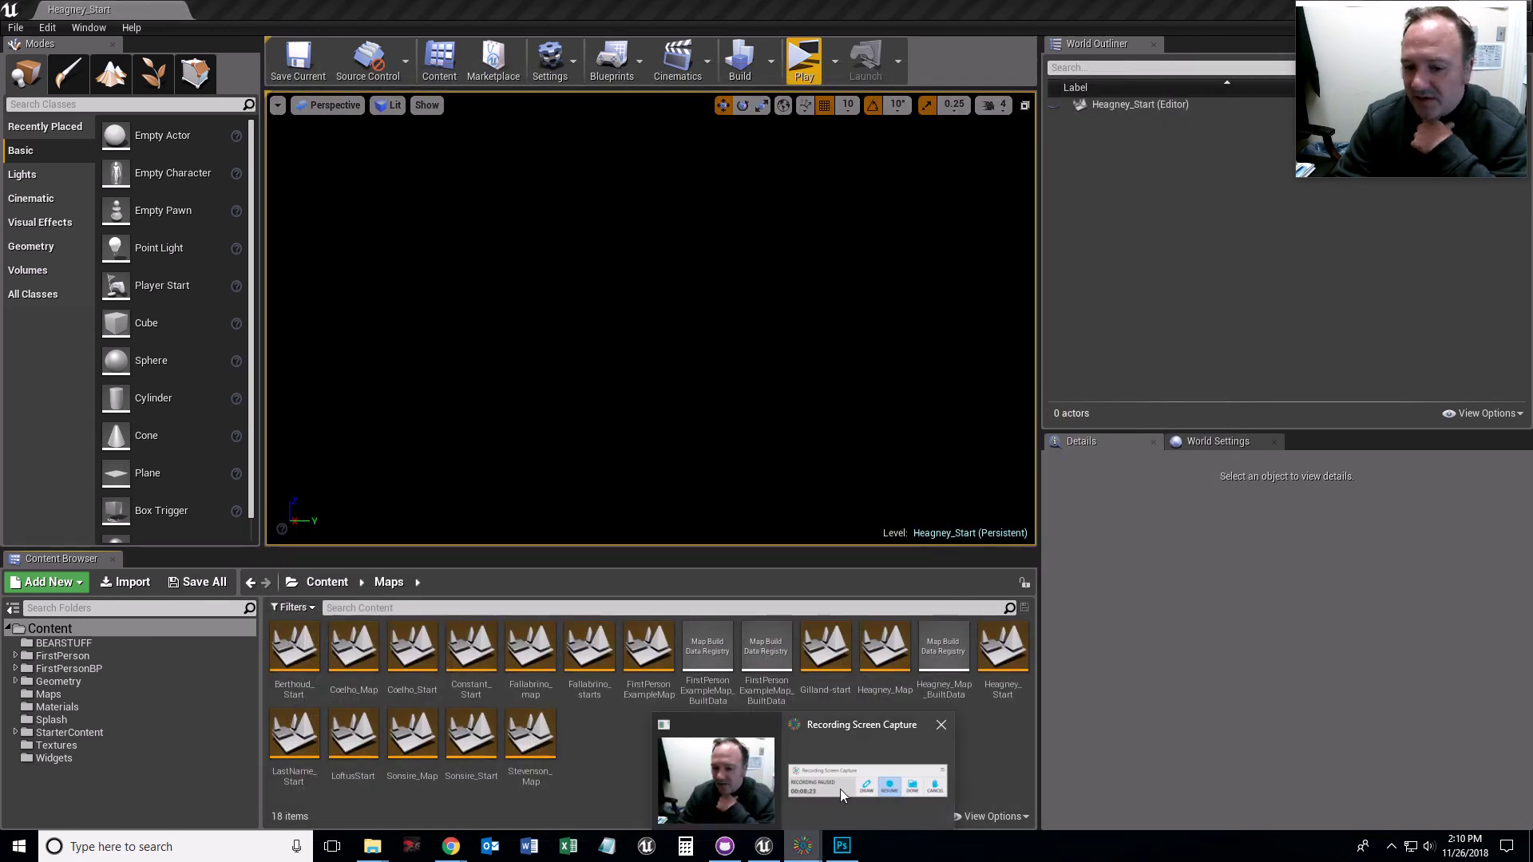
{"action": "left_click", "coordinate": [802, 846]}
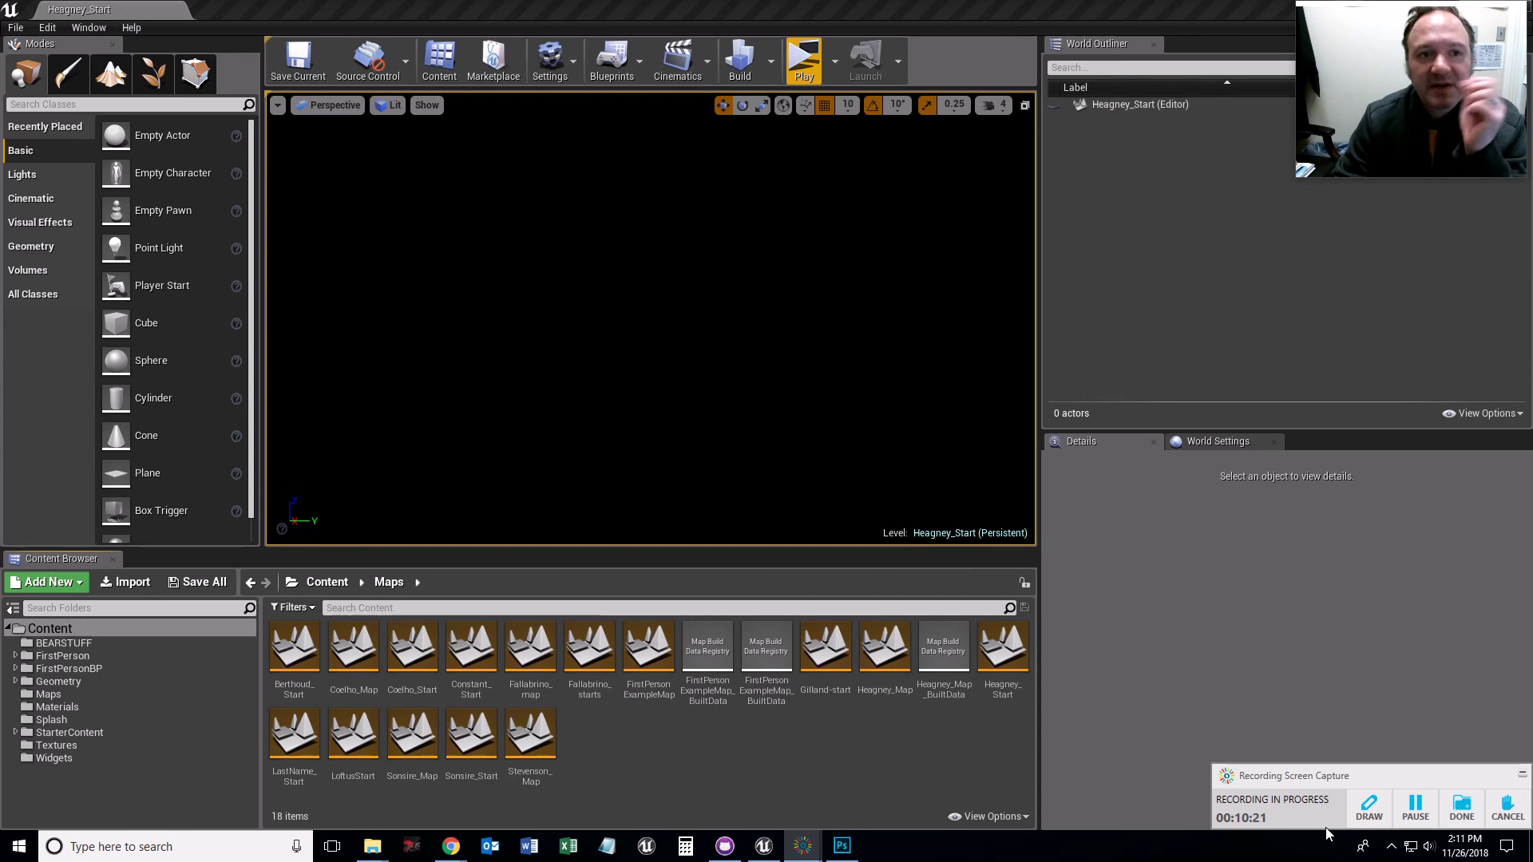